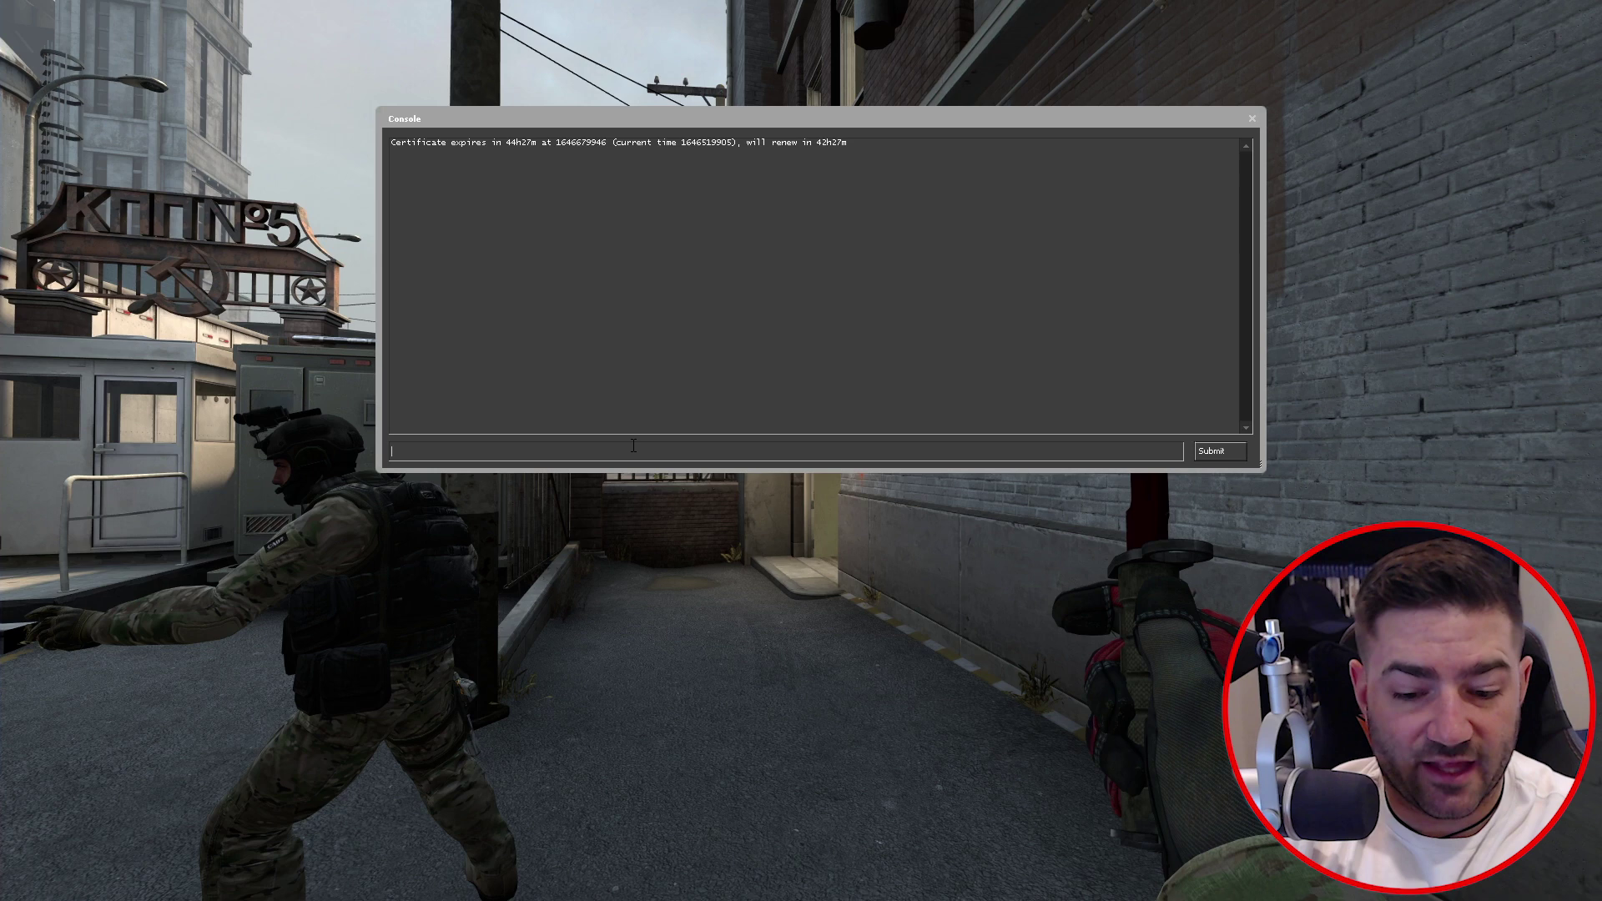
- Add a baseFX recording stream named base with the console command "mirv_streams add baseFX base"
type("mirv_st")
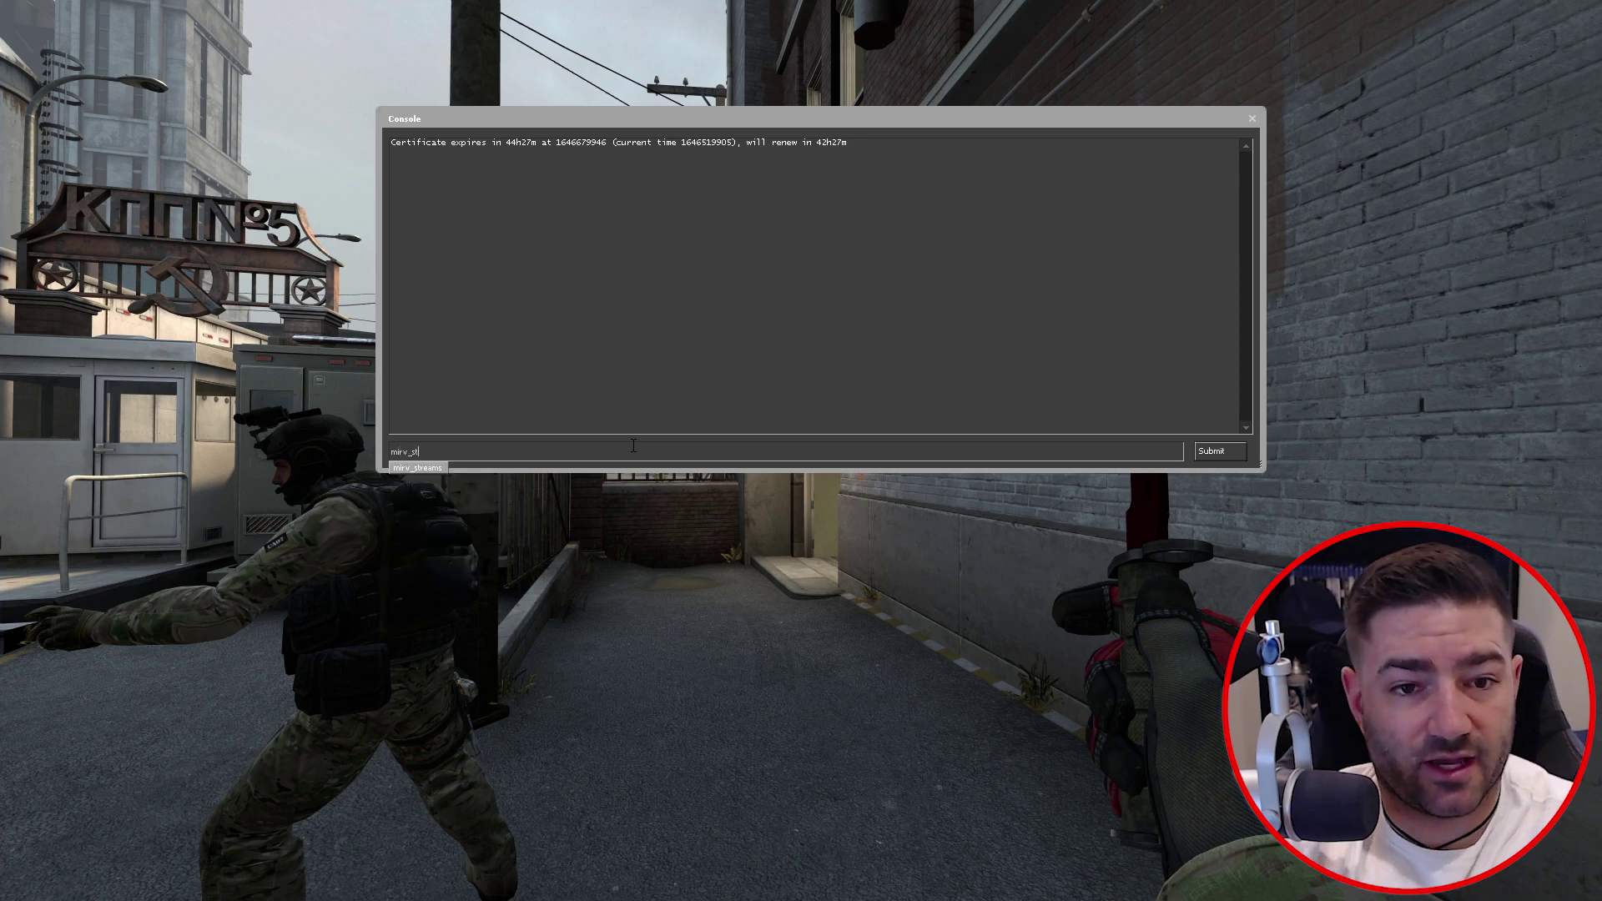
type("reamn")
key("BackSpace")
type("s")
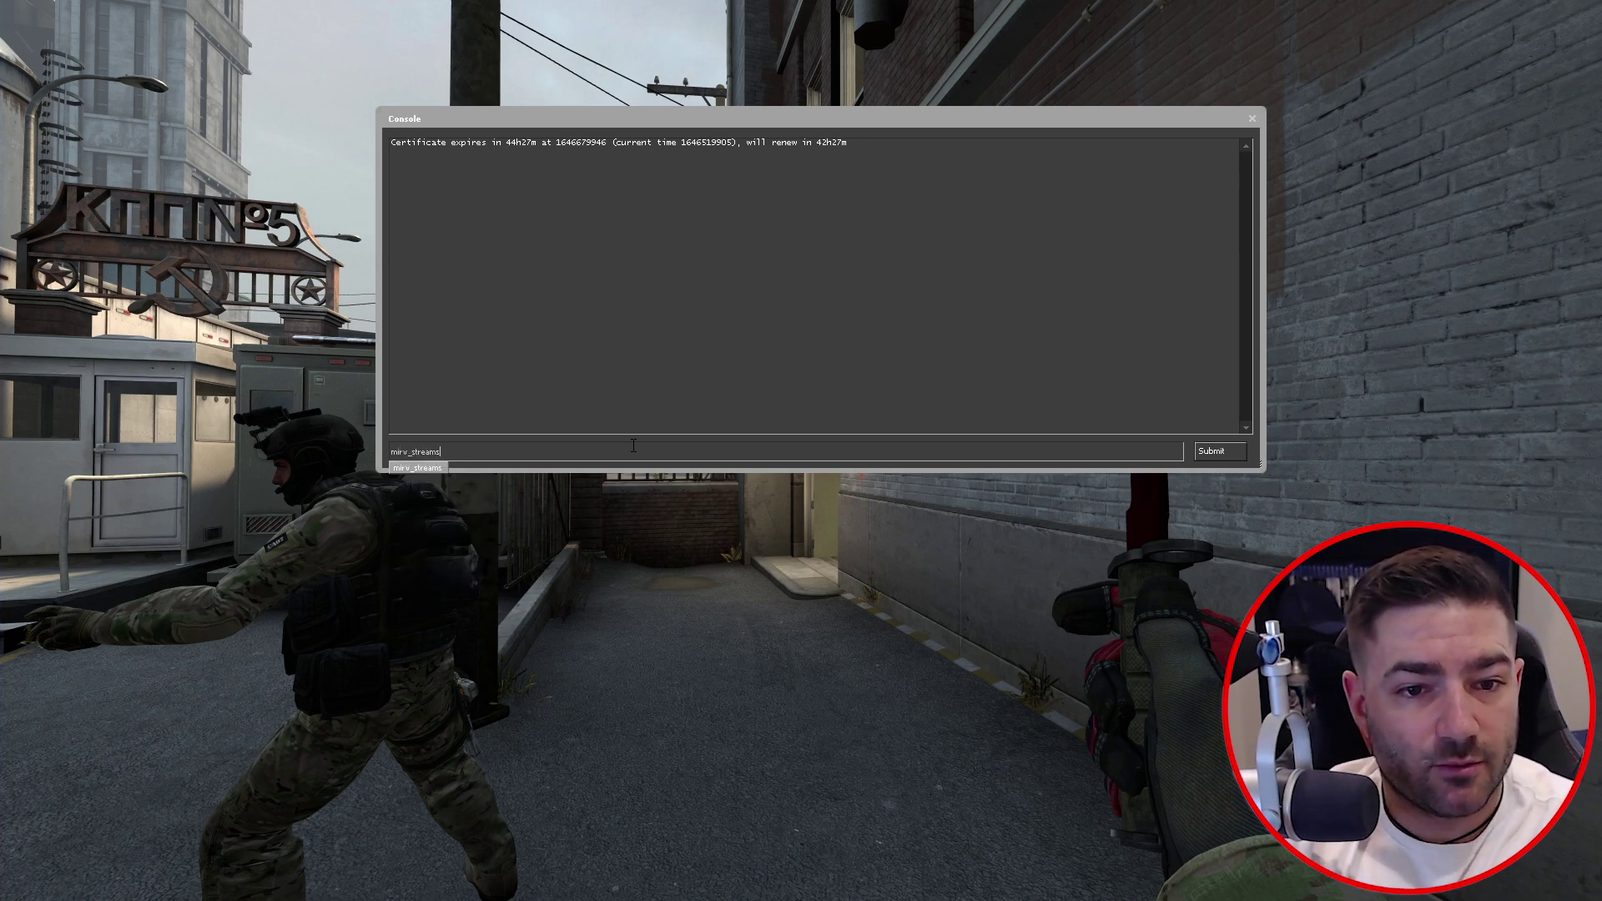
type(" add base")
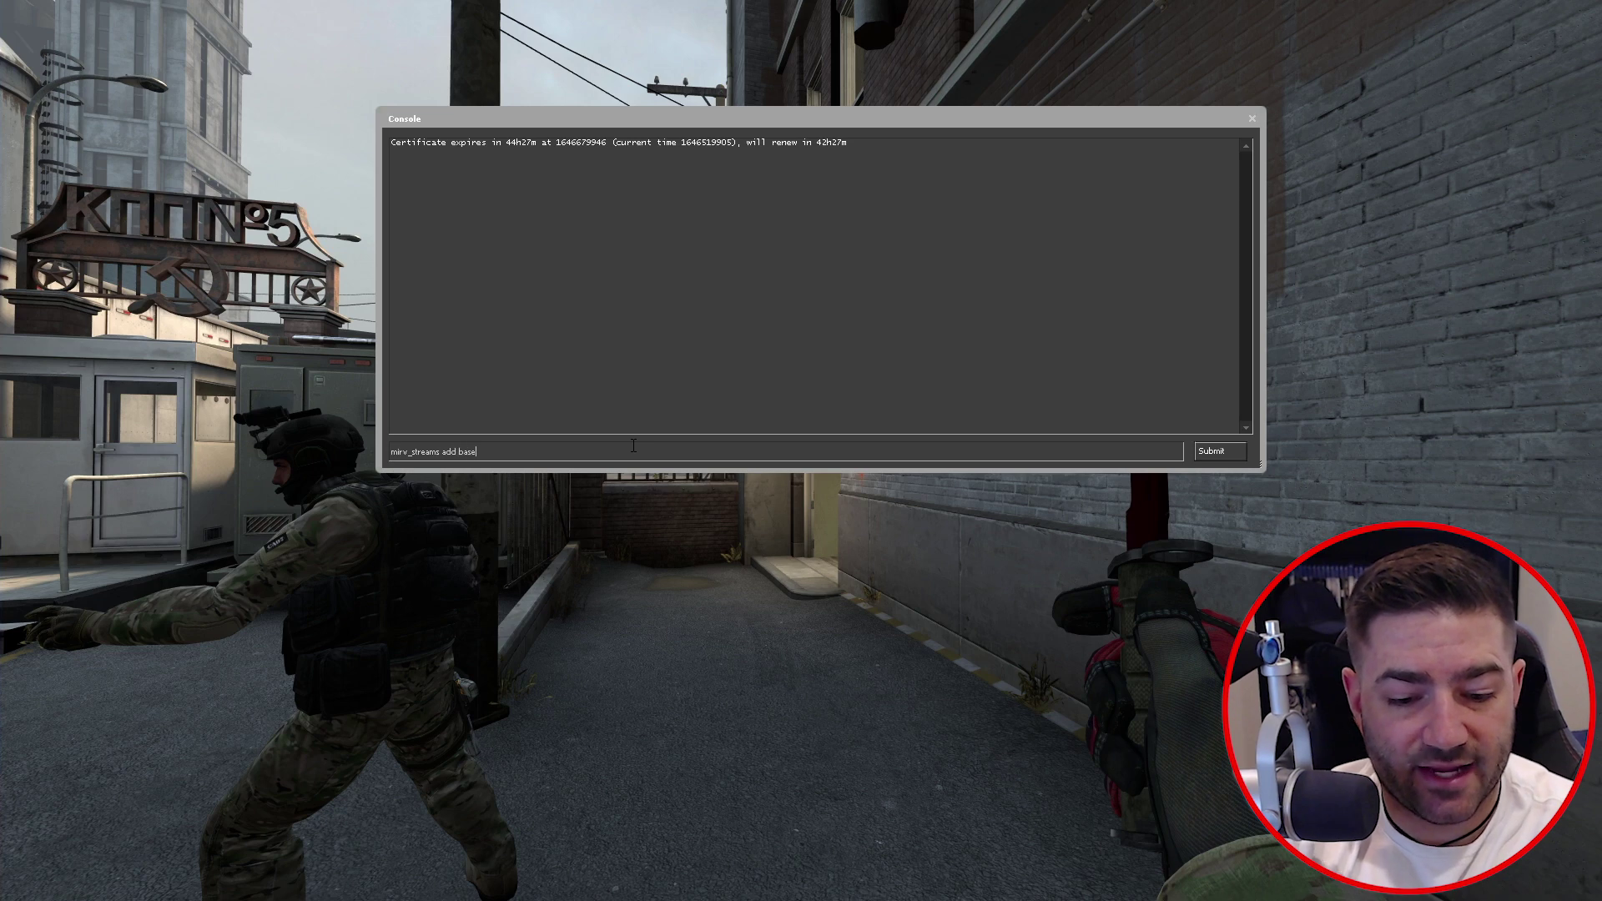
type("FX vb")
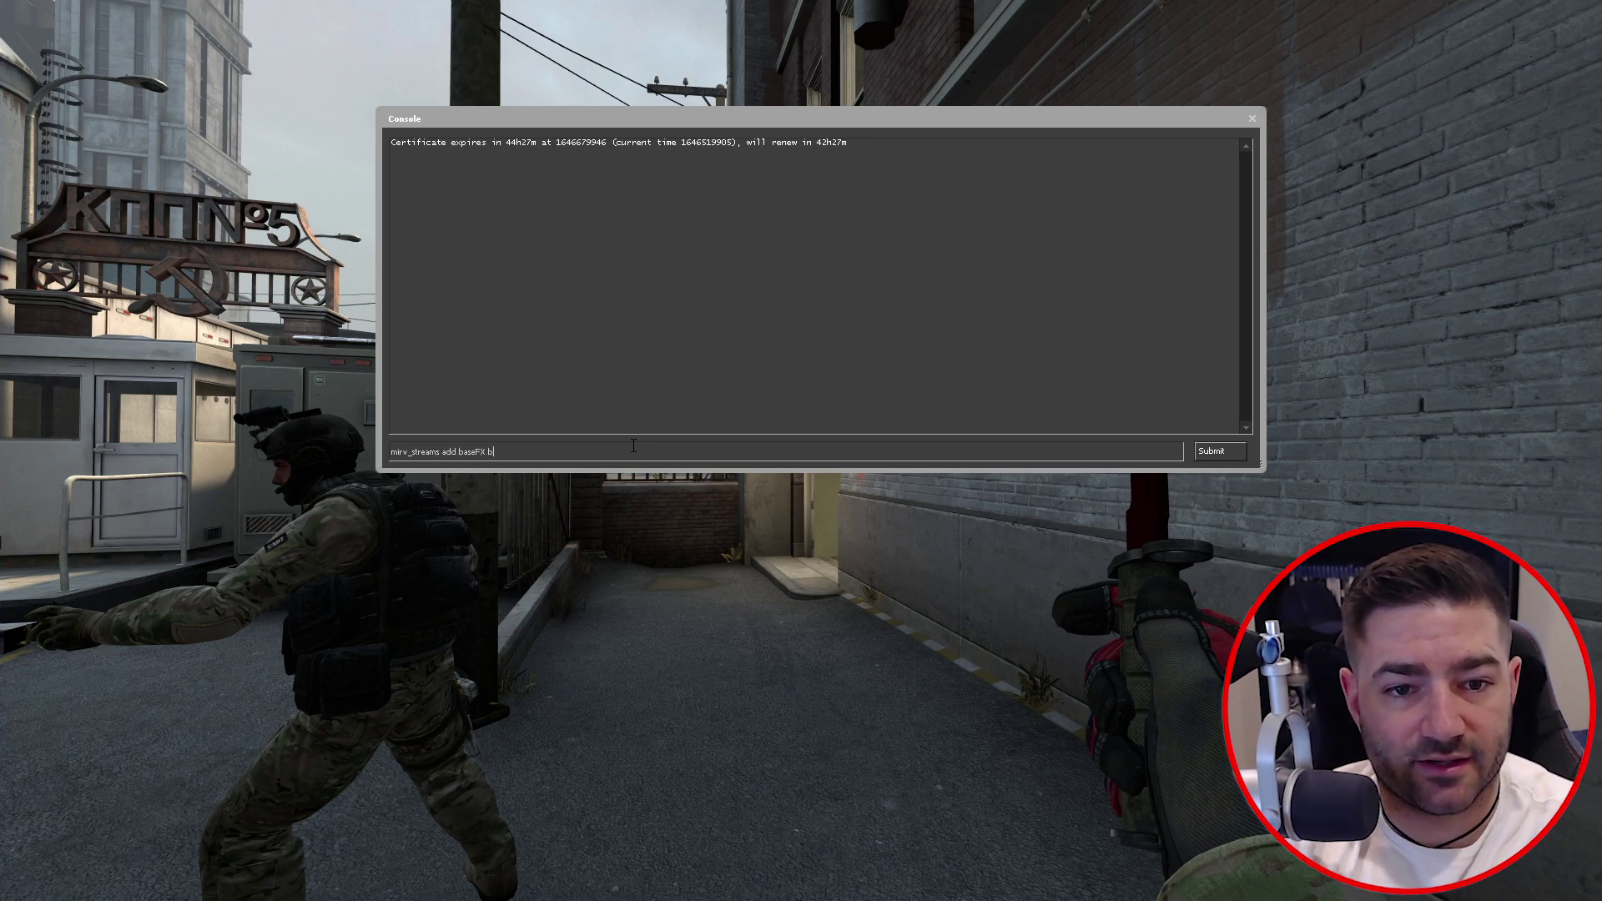
type("ase")
key("Return")
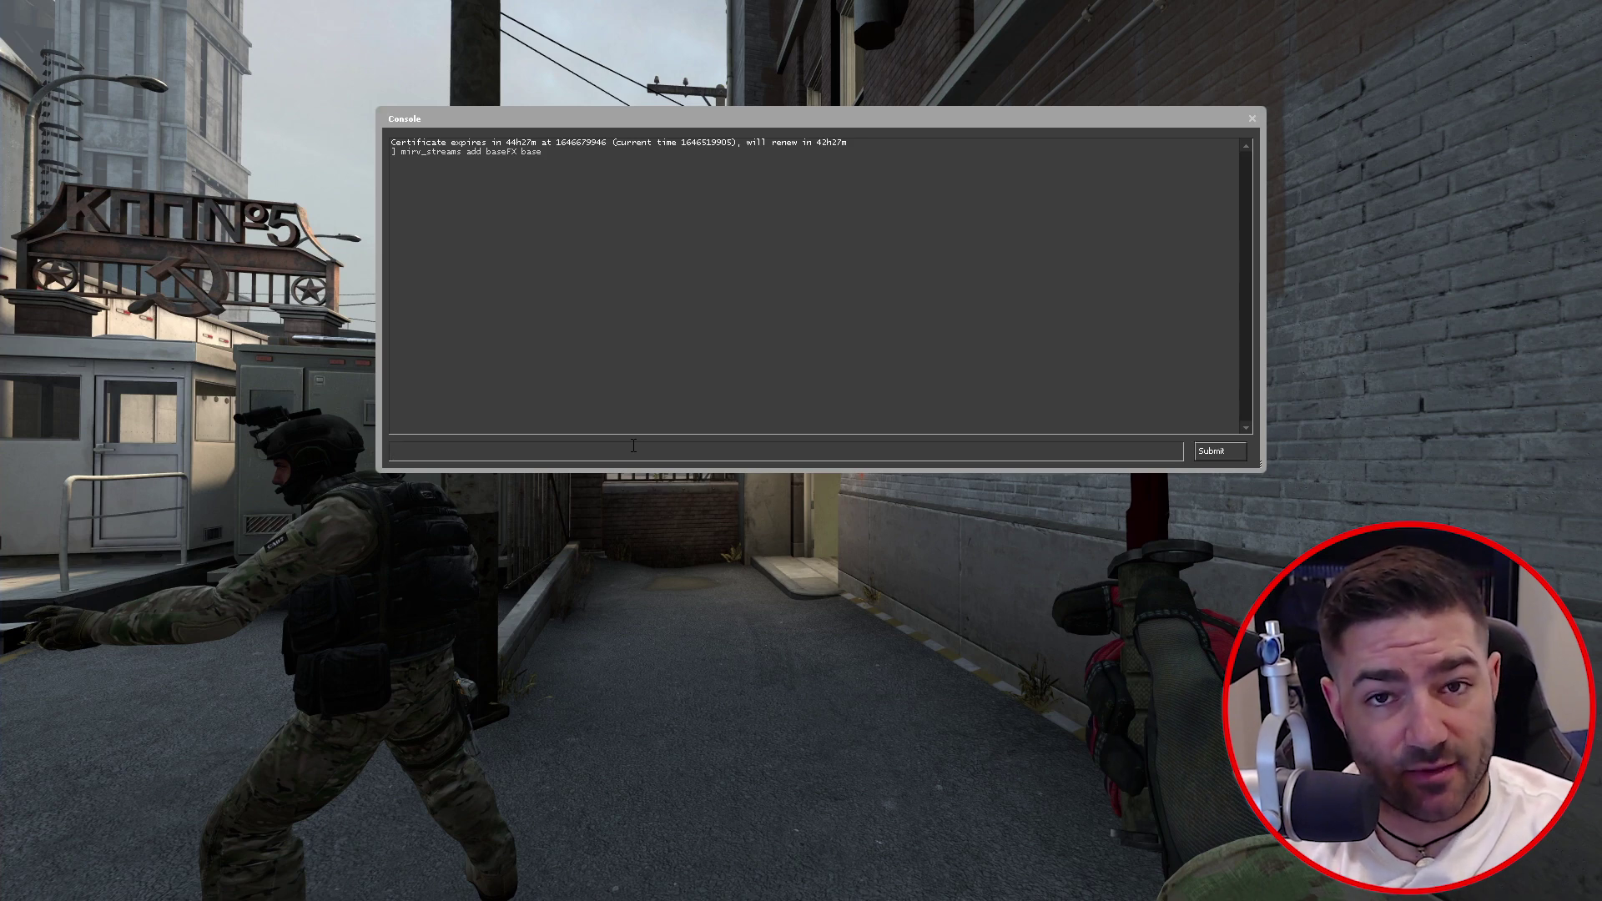
- List the available mirv_cmd subcommands in the console and examine the print option
type("mirv_")
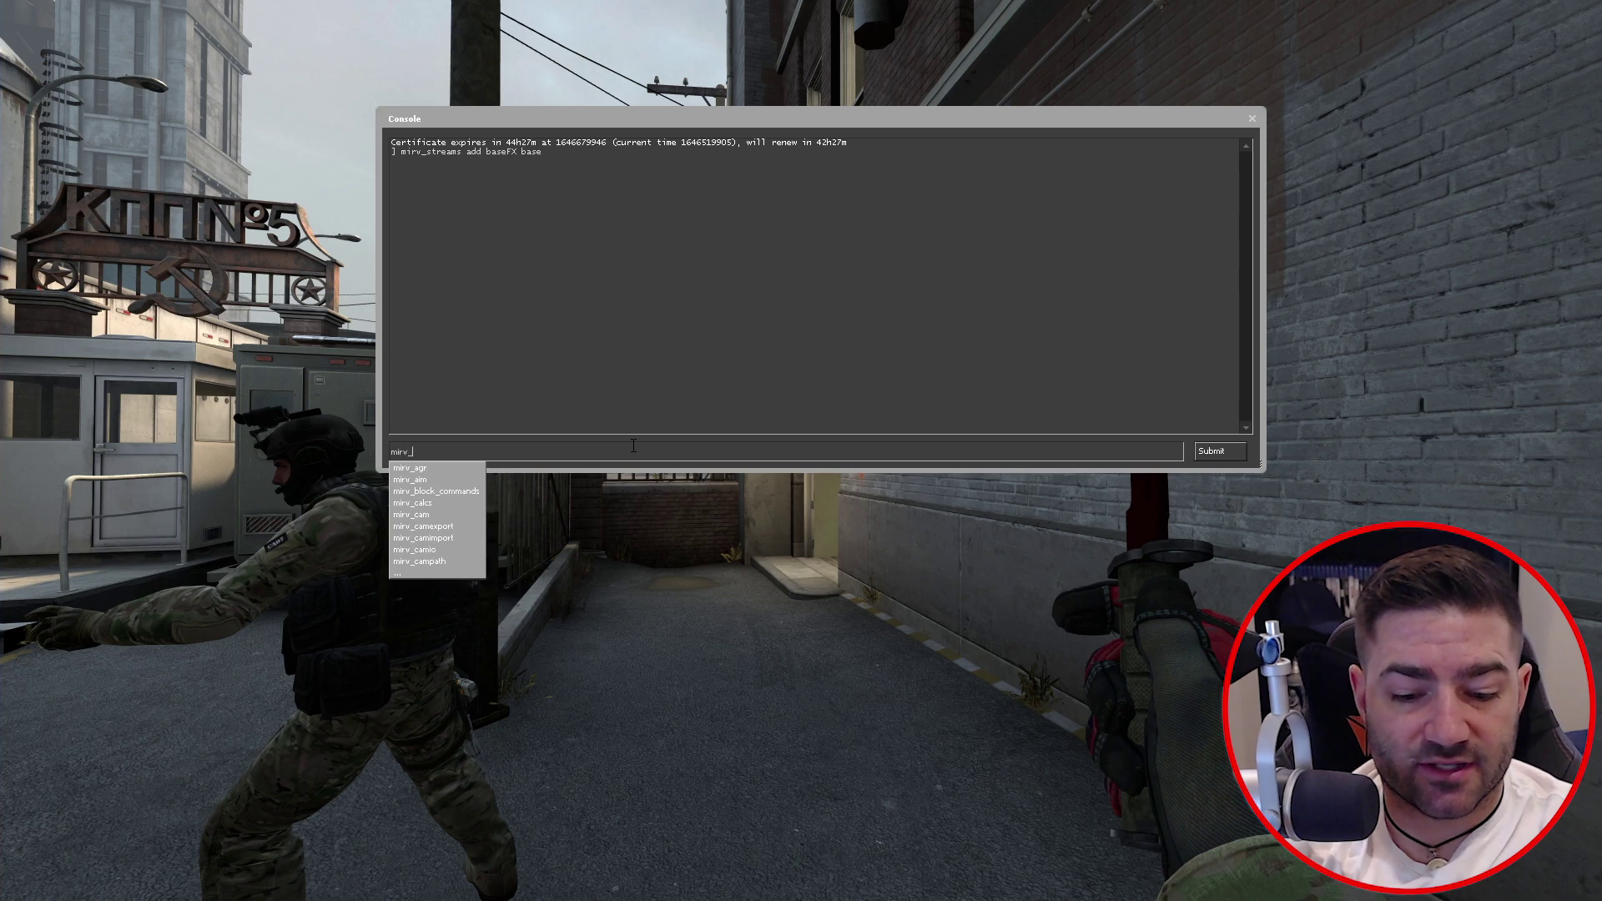
type("cmd")
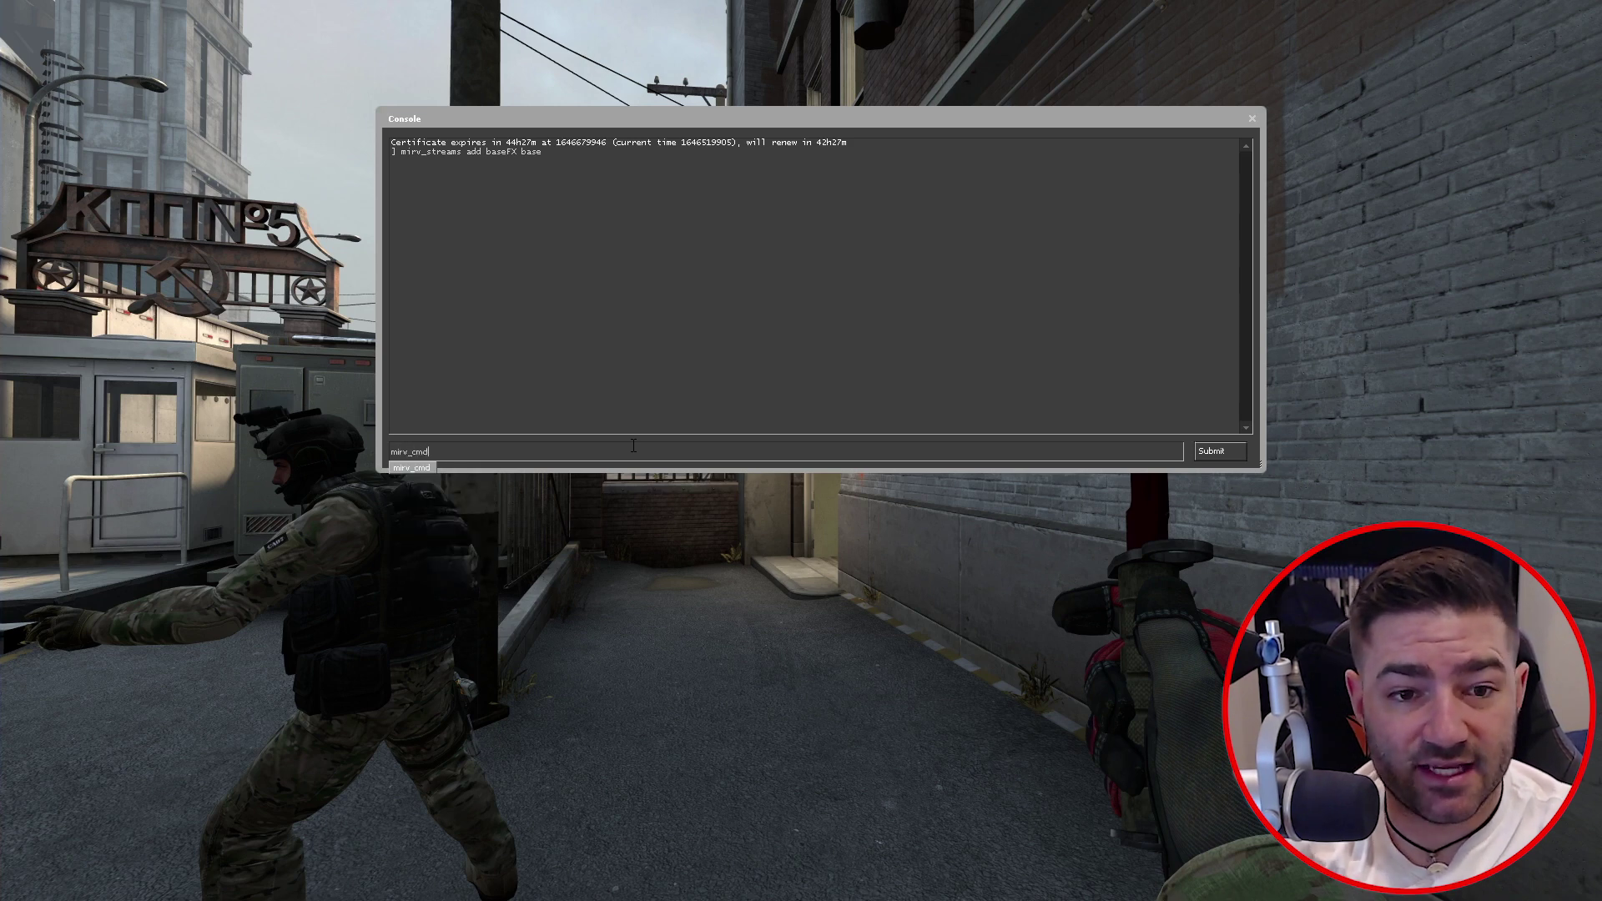
key("Return")
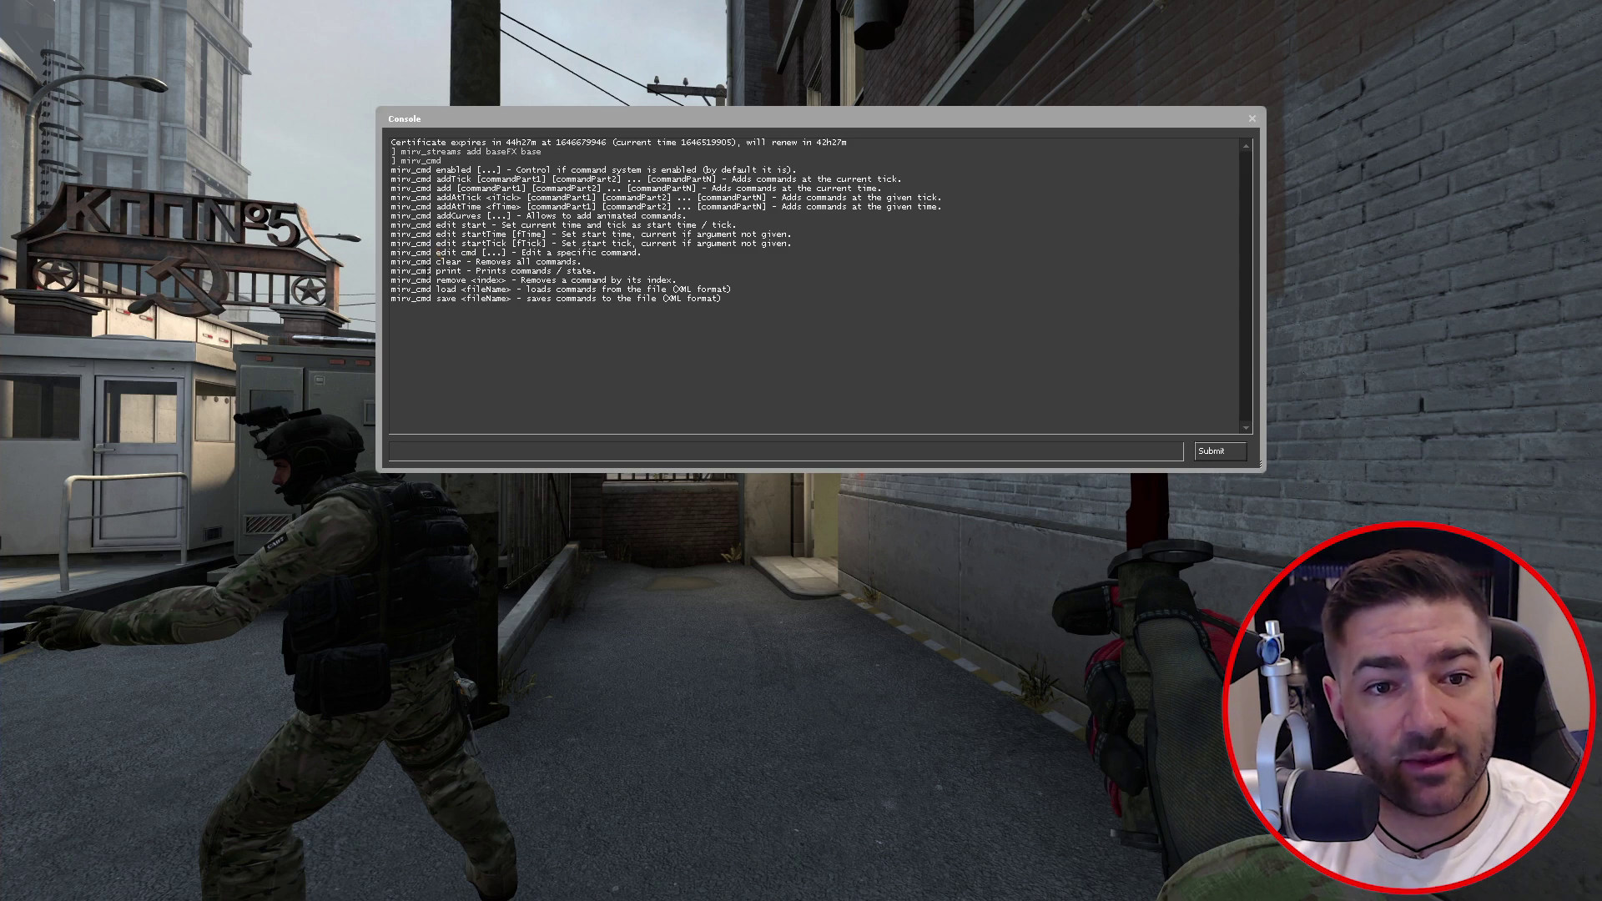
left_click_drag(428, 271, 435, 272)
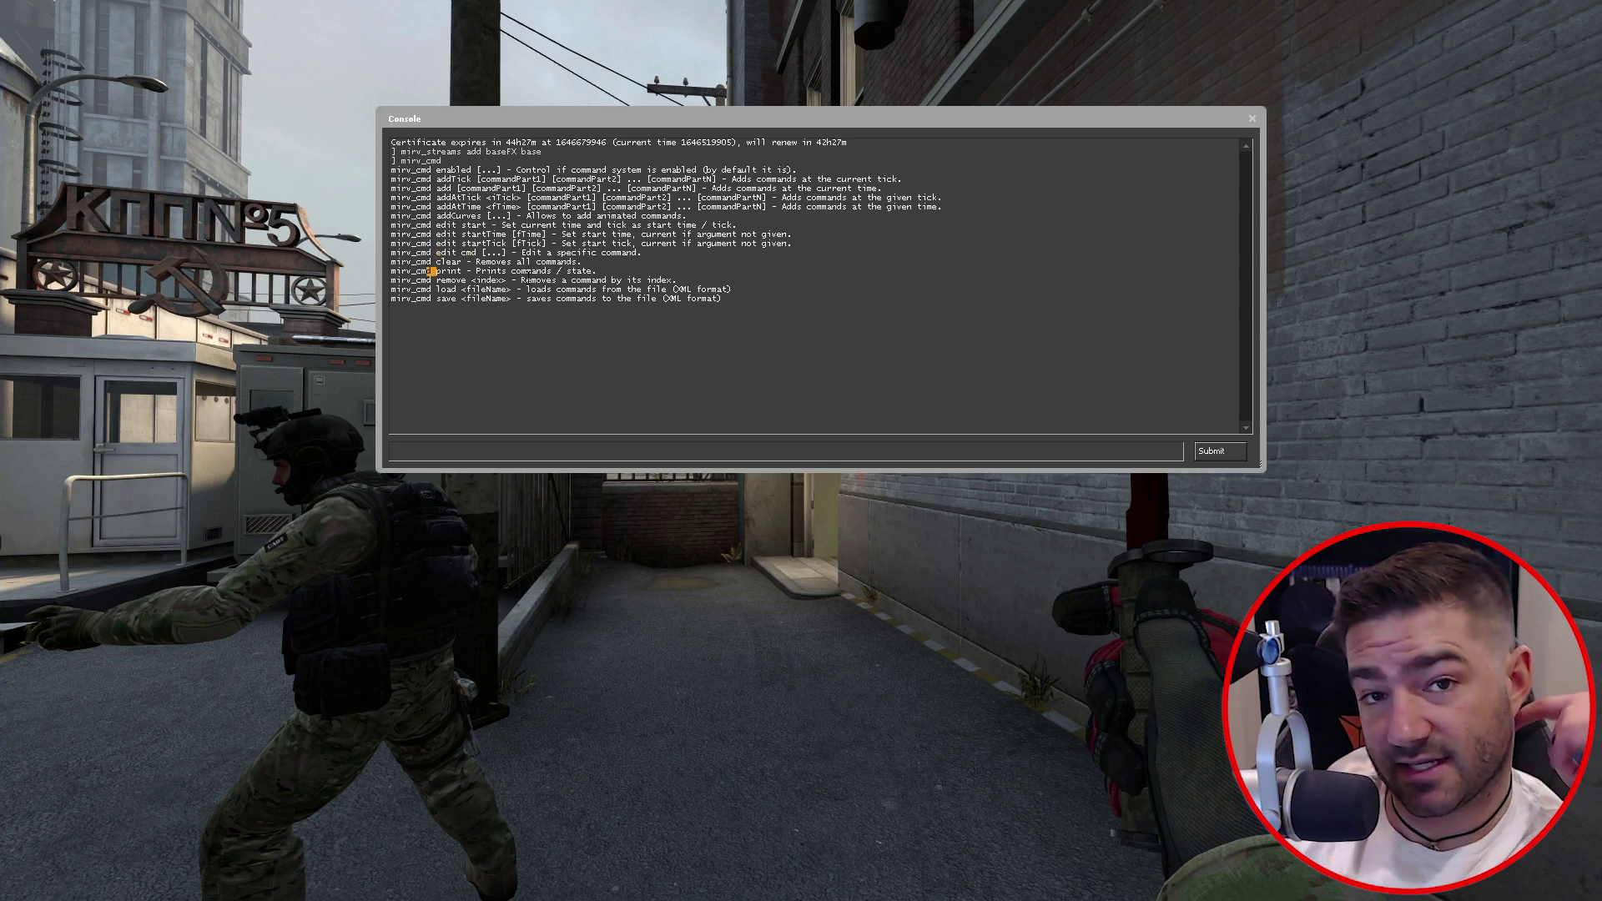
- Print the campath information with "mirv_campath print" to read the demo's current tick
left_click(544, 304)
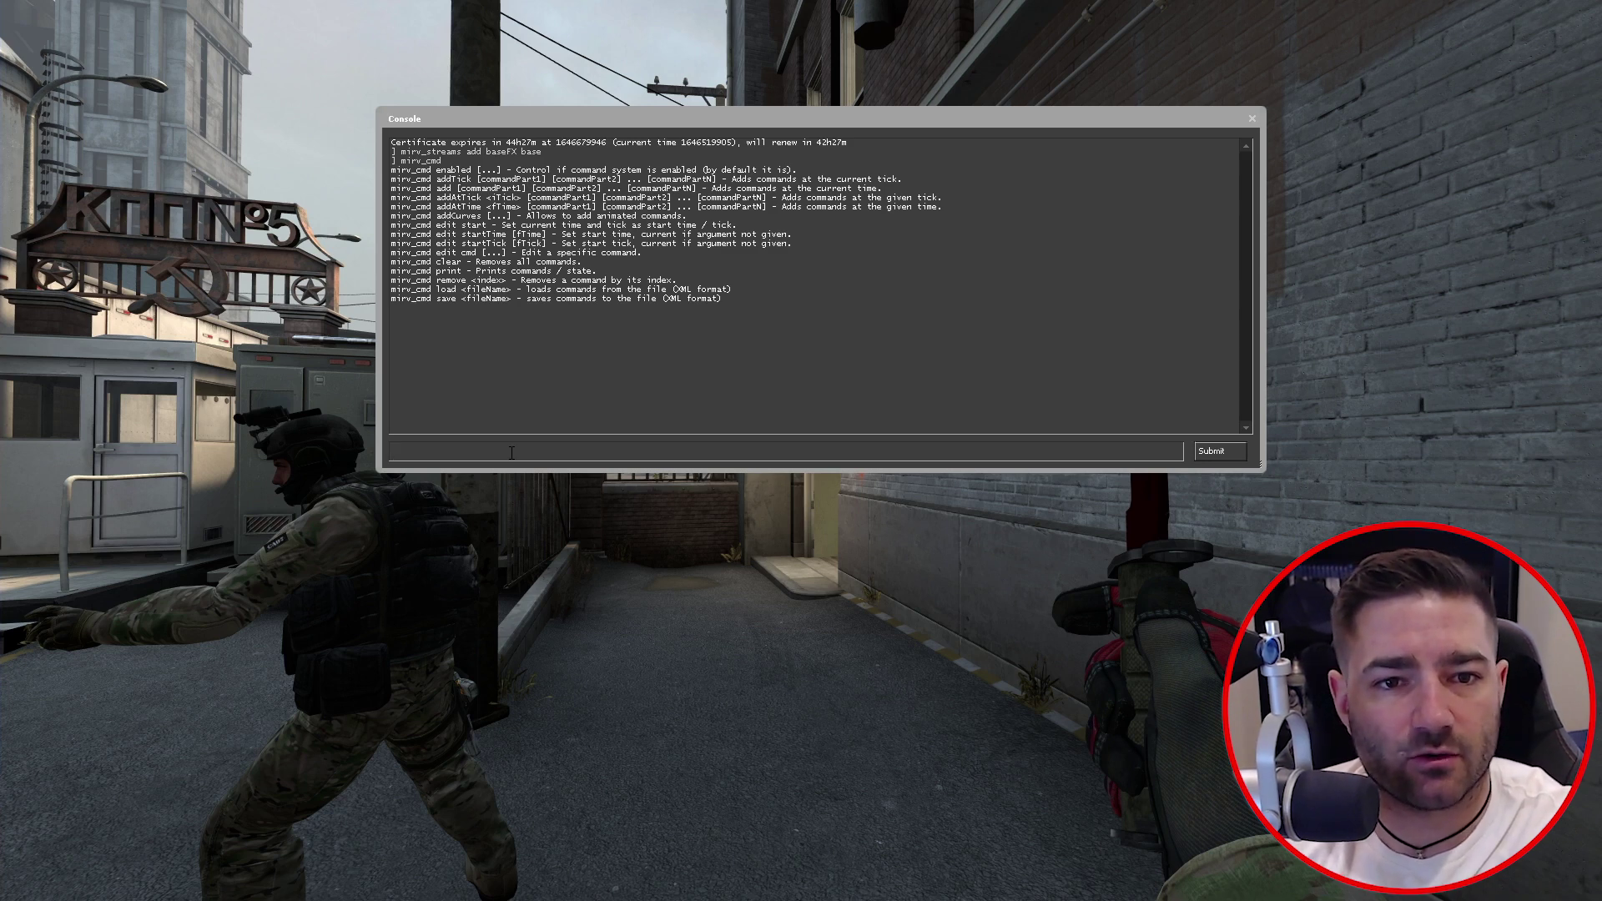
key("Return")
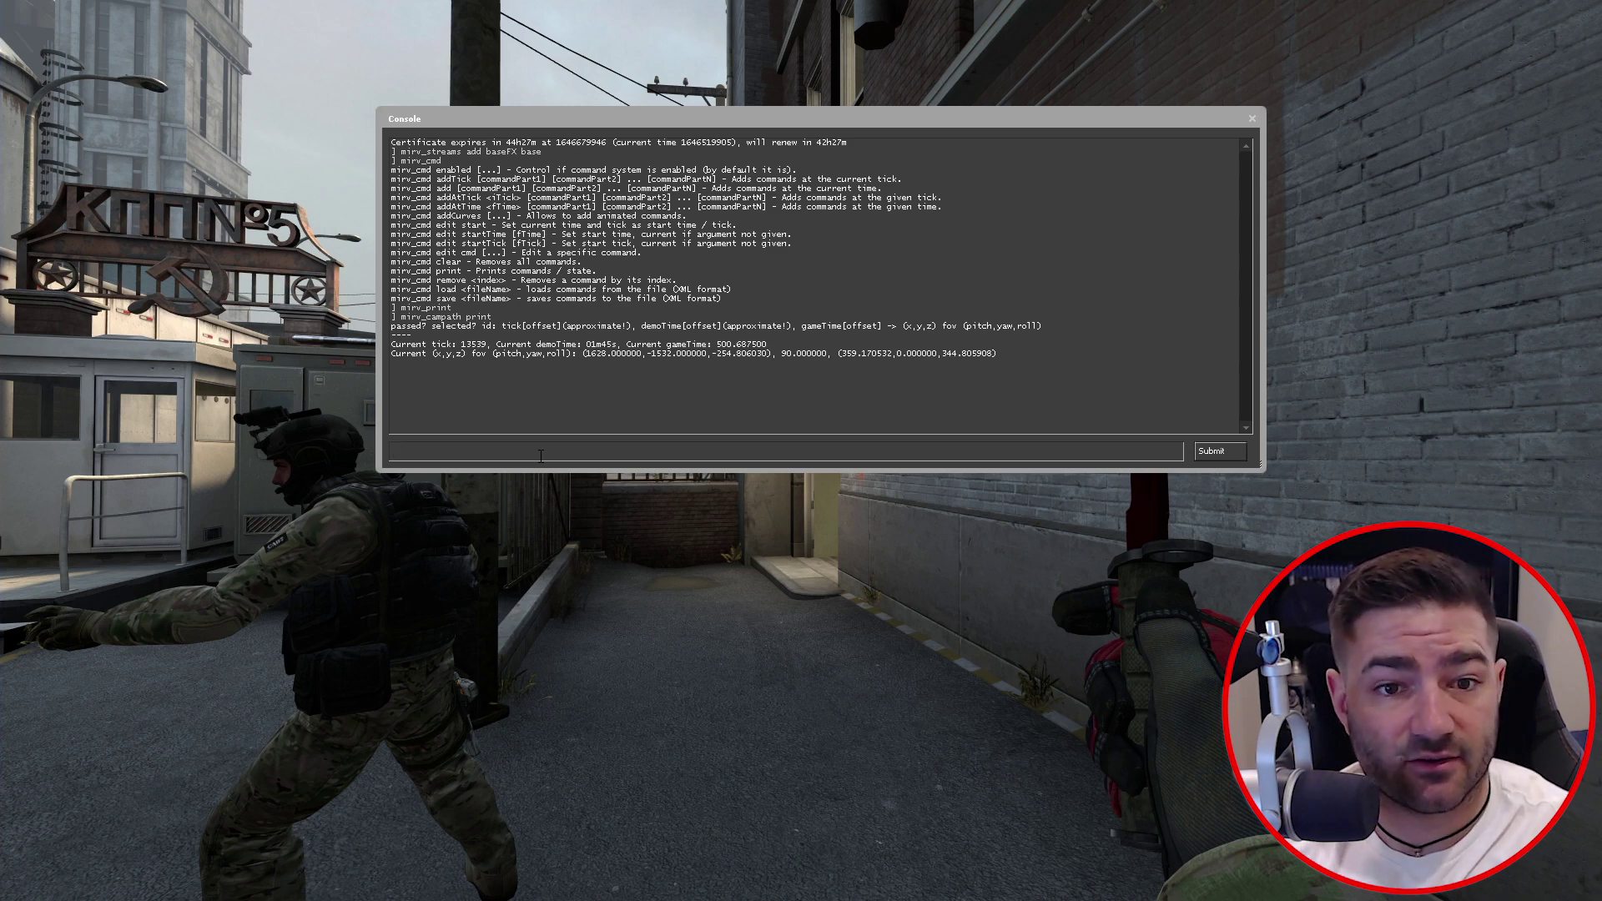
- Schedule the recording to start at tick 14000 with "mirv_cmd addAtTick 14000 mirv_streams record start"
type("mir")
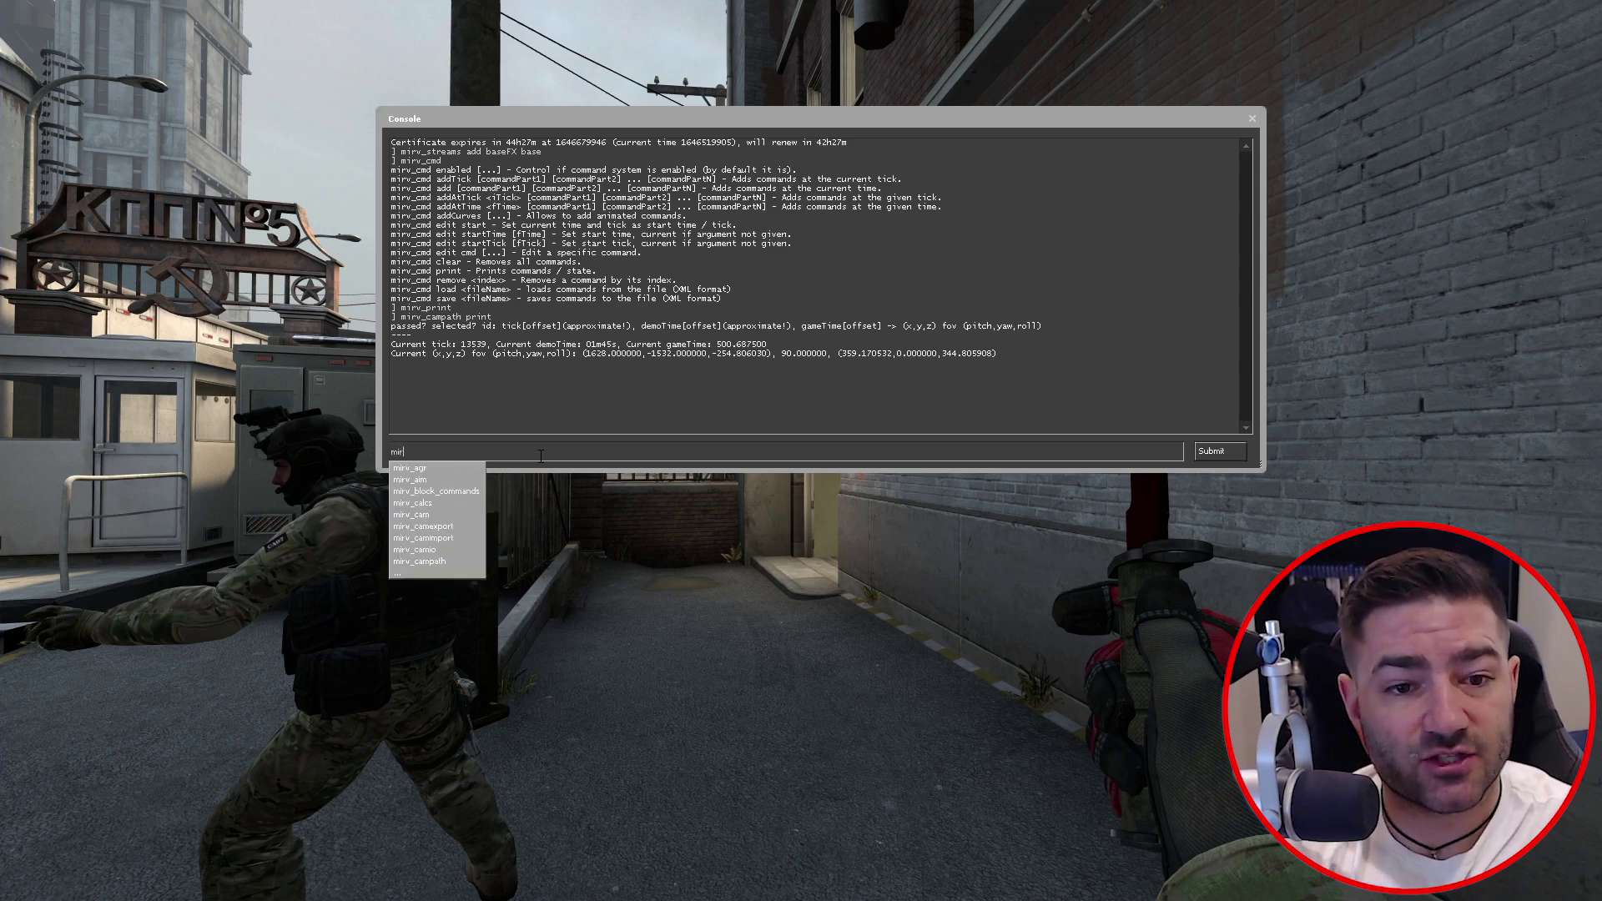
type("v_cm")
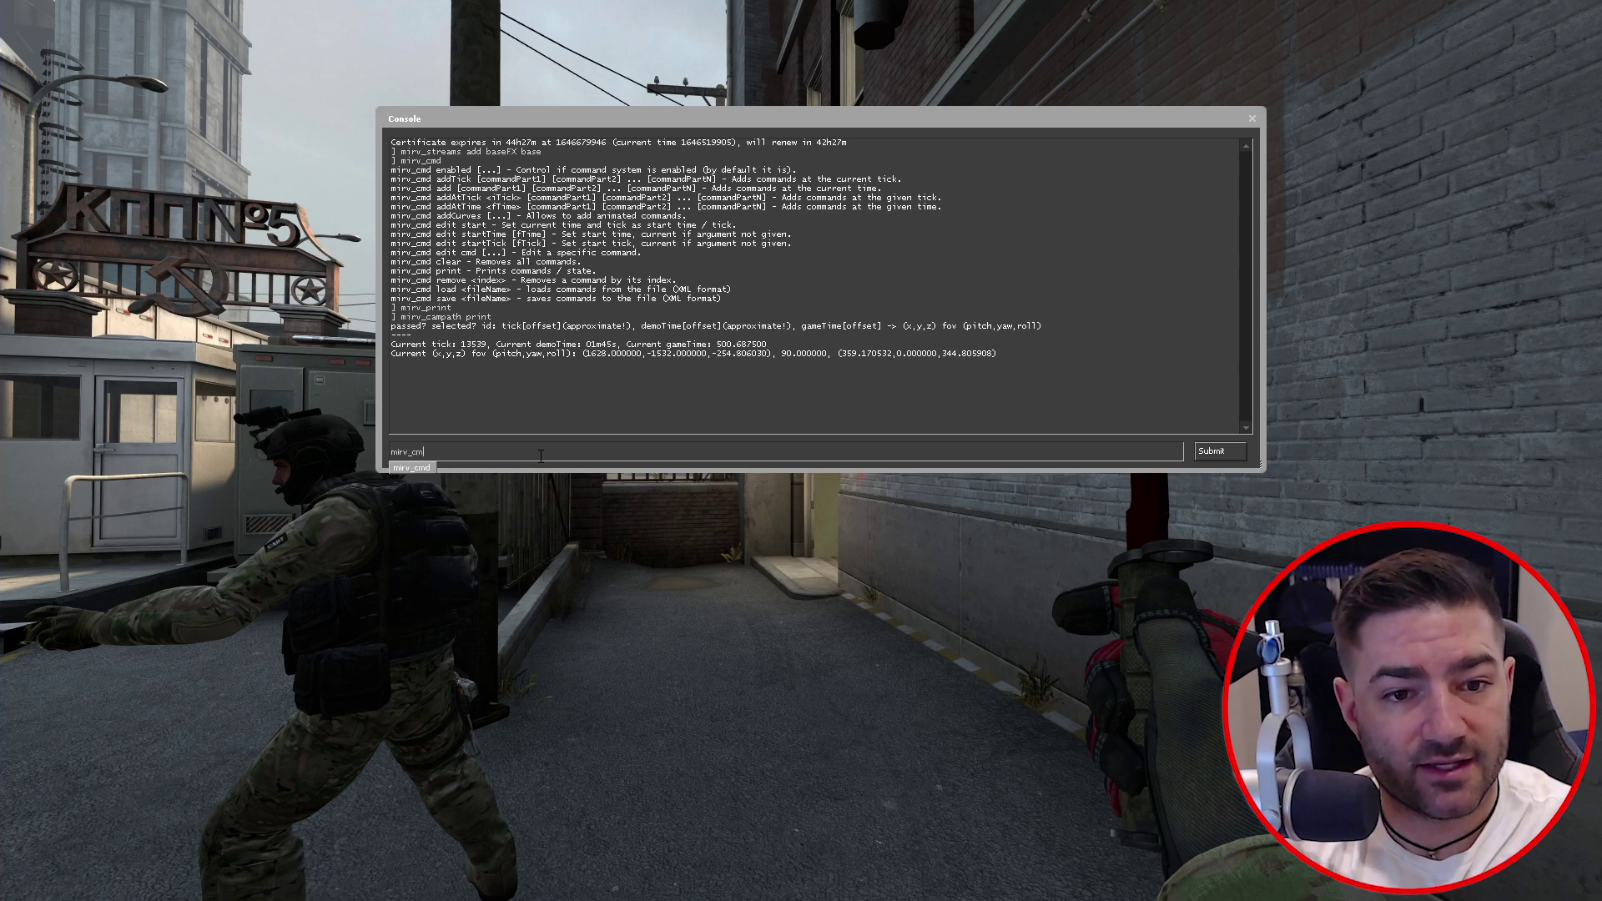
type("d addAtTick")
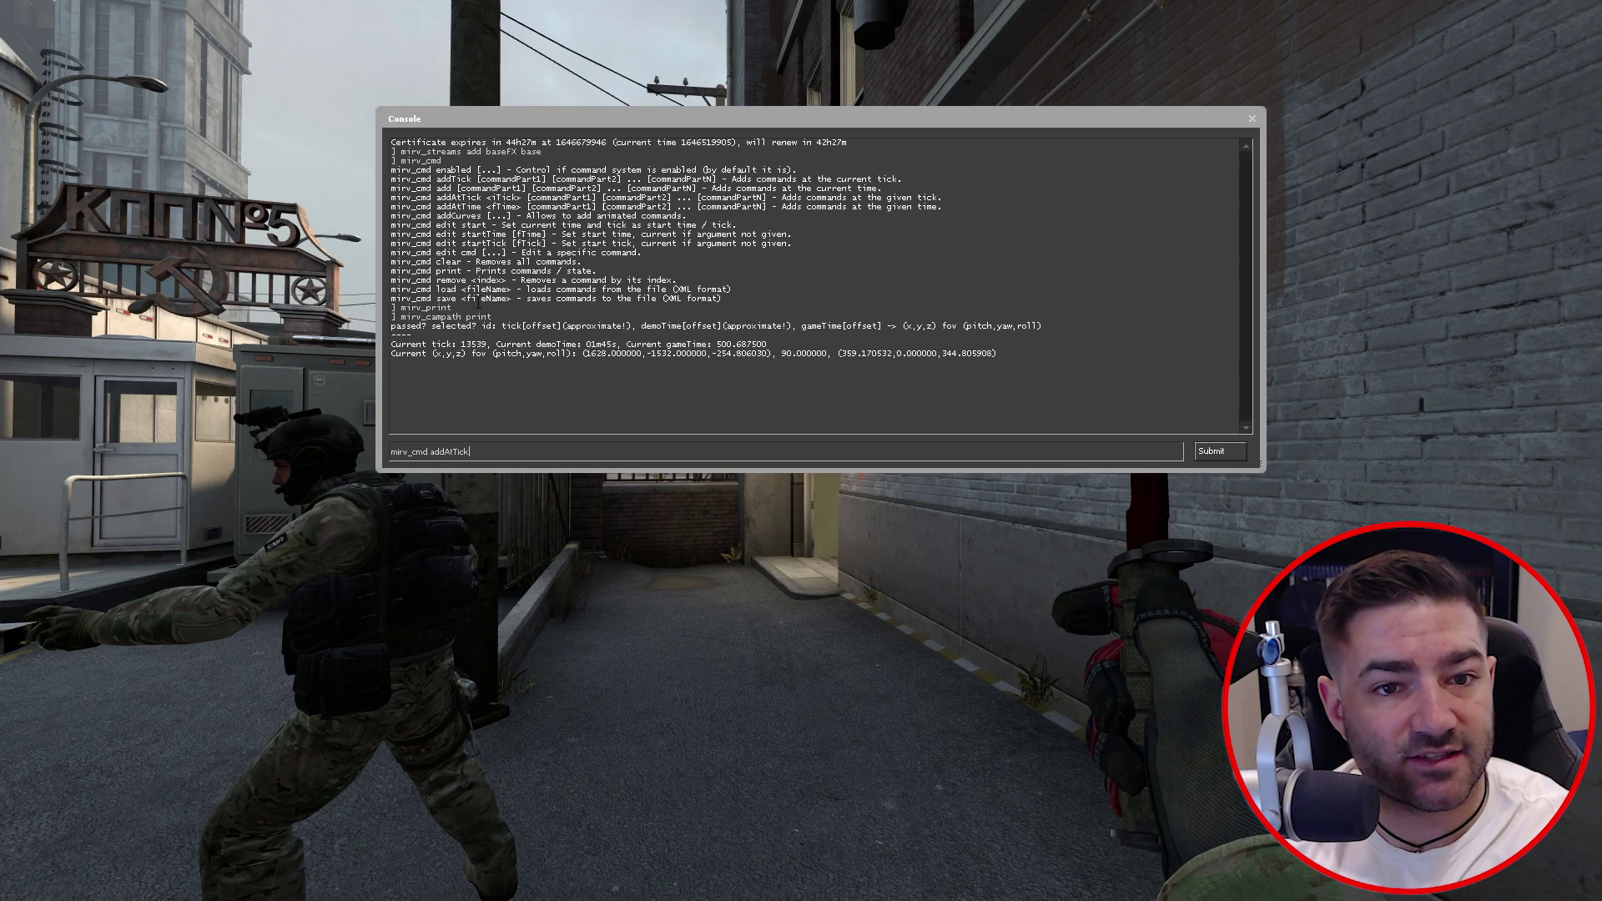
left_click_drag(422, 197, 472, 197)
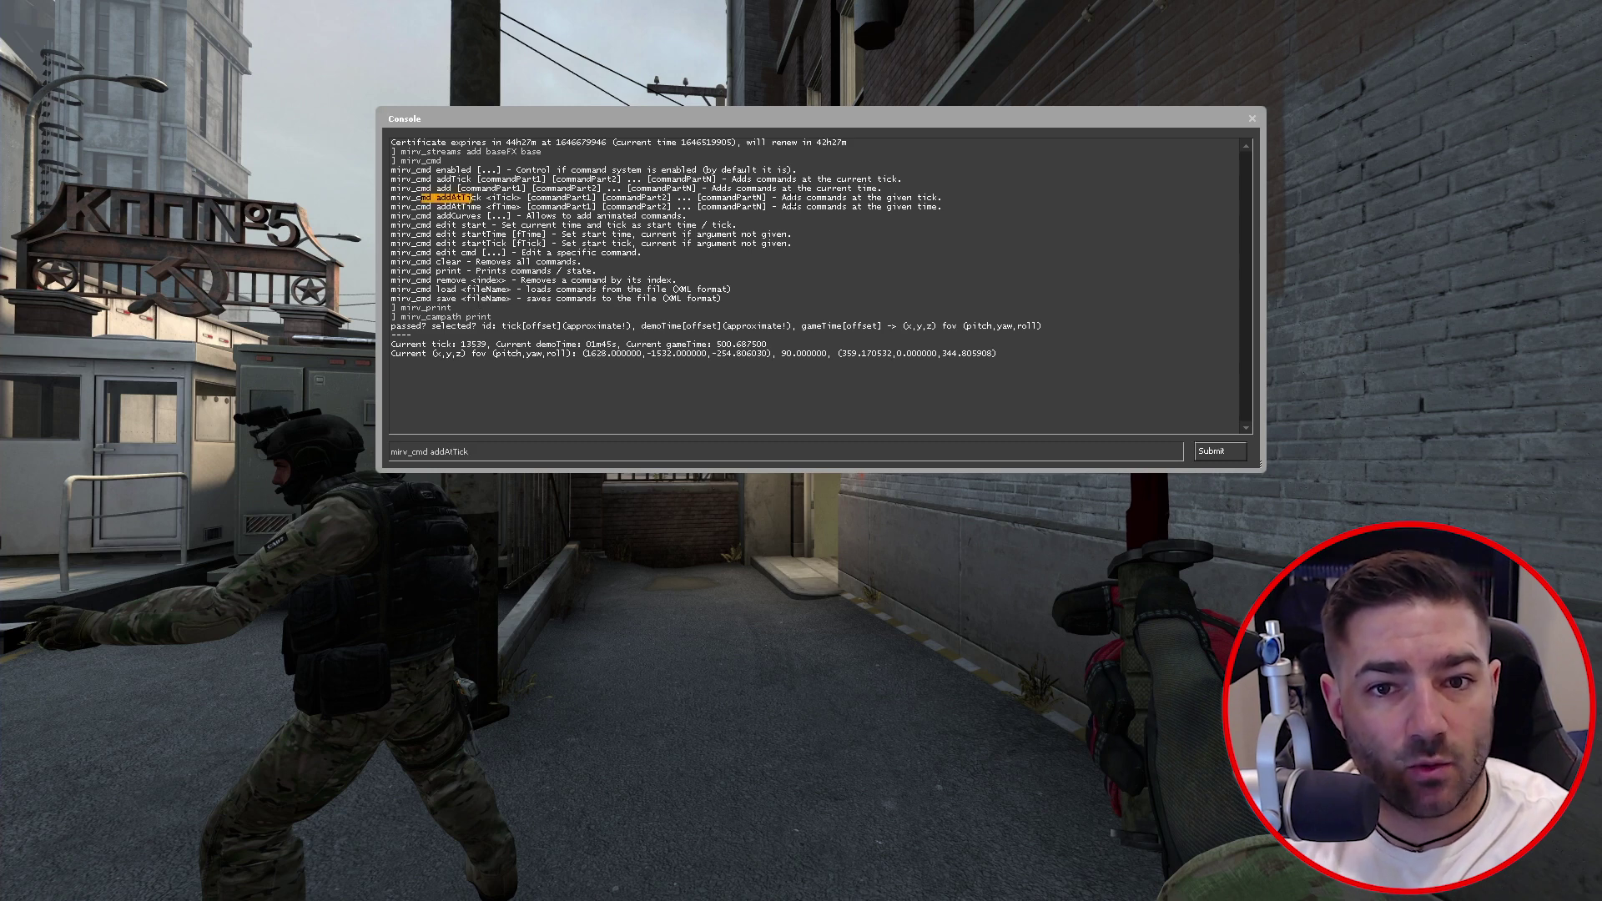
left_click(480, 449)
type("14000")
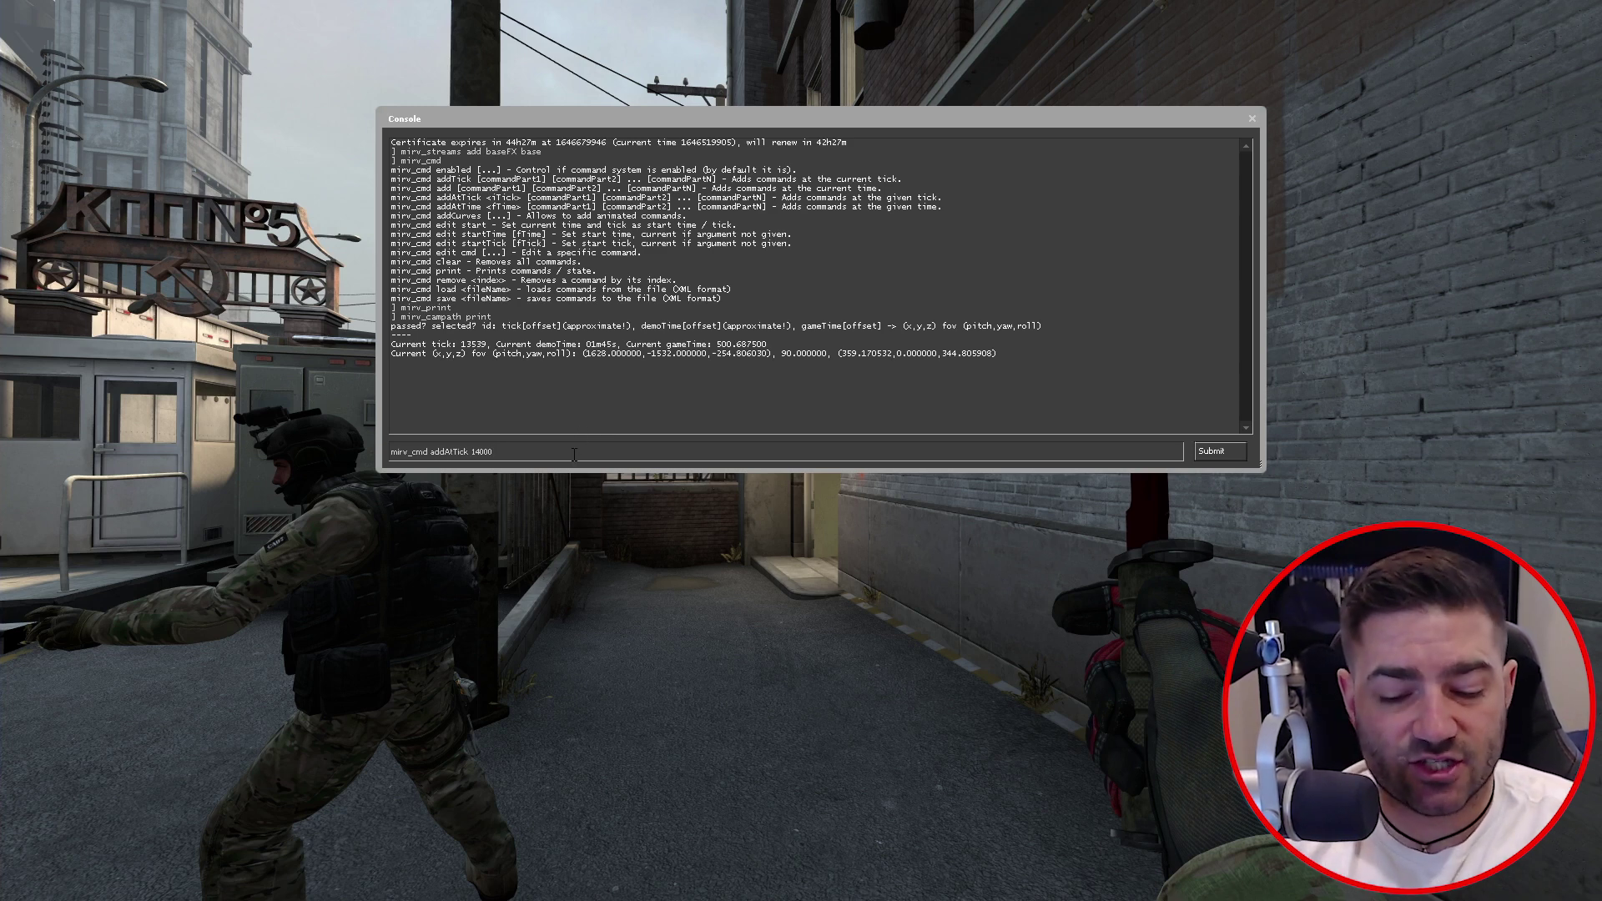
type("mir")
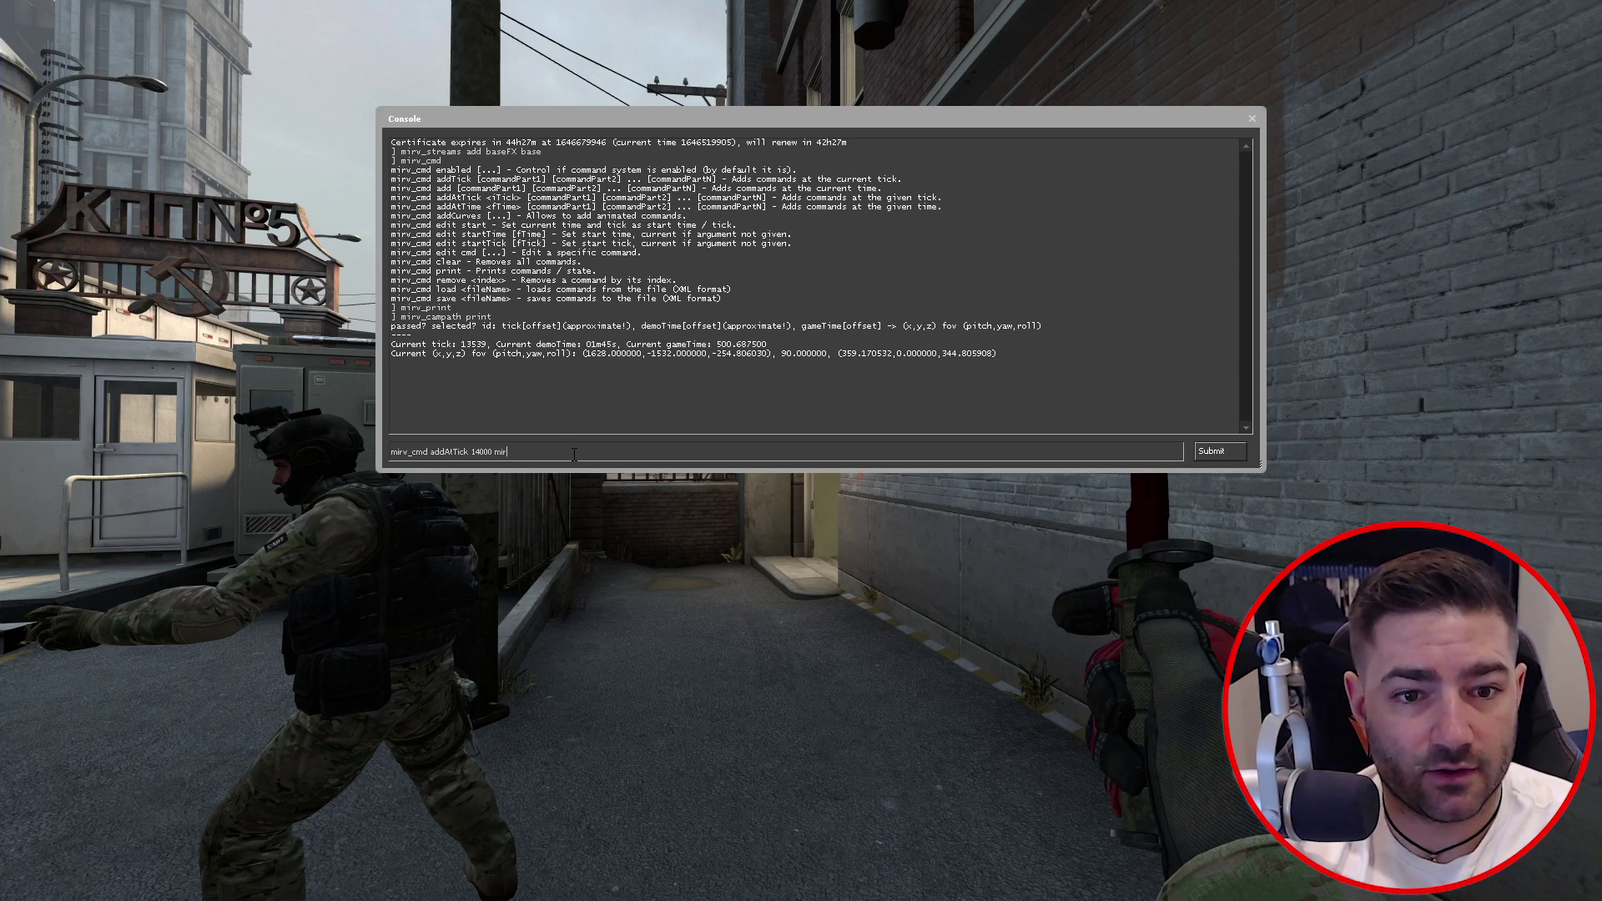
type("v_streams re")
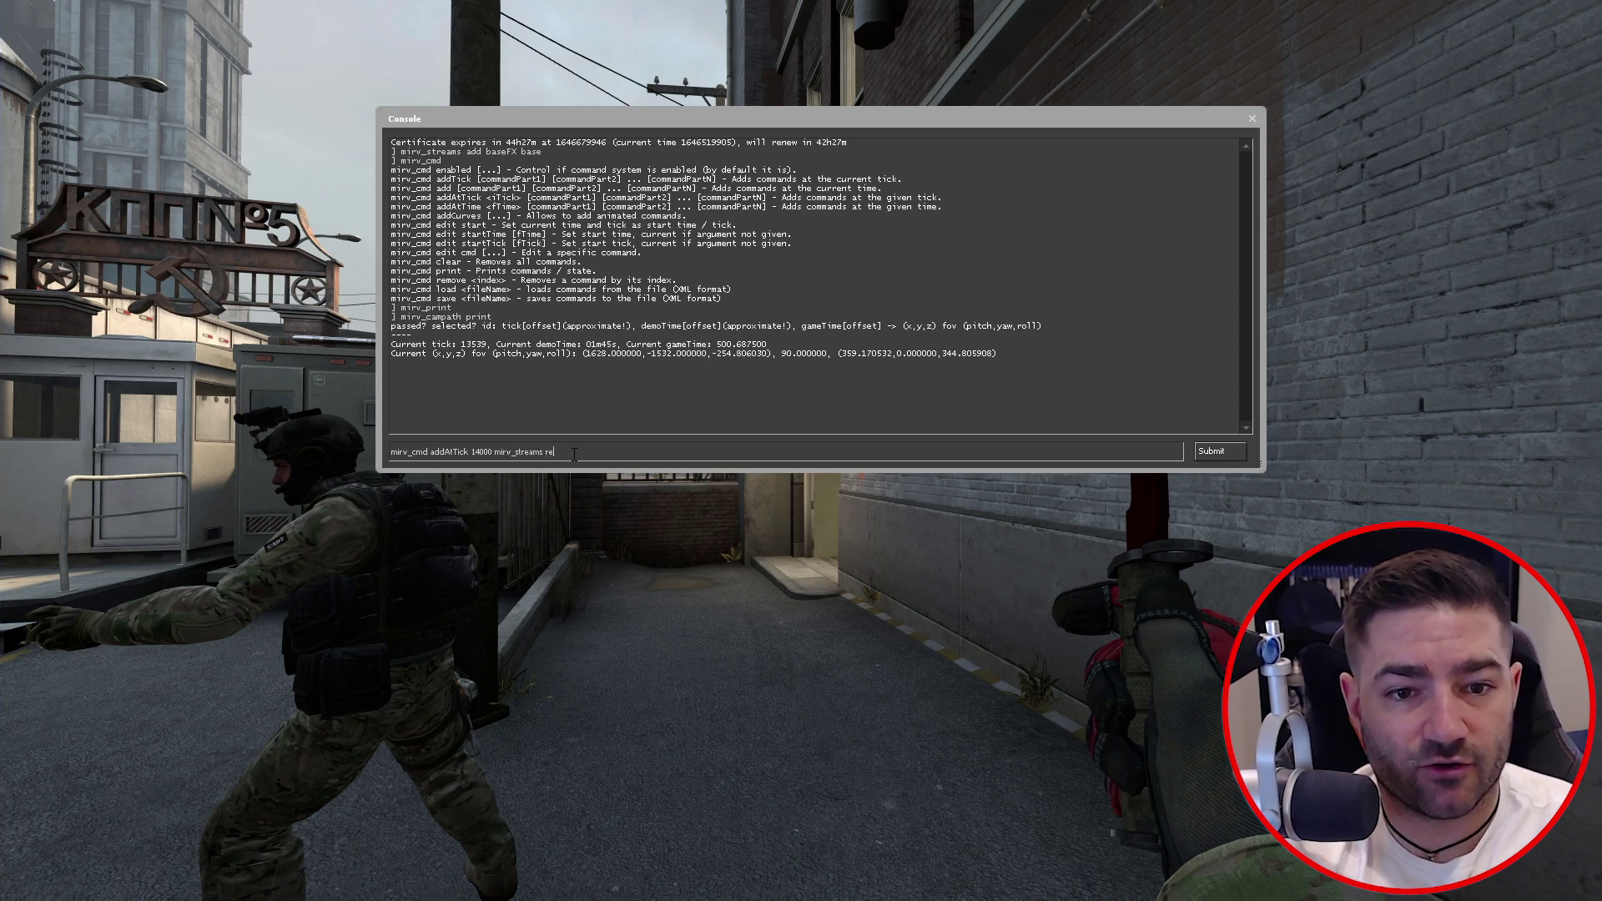
type("coprdstar")
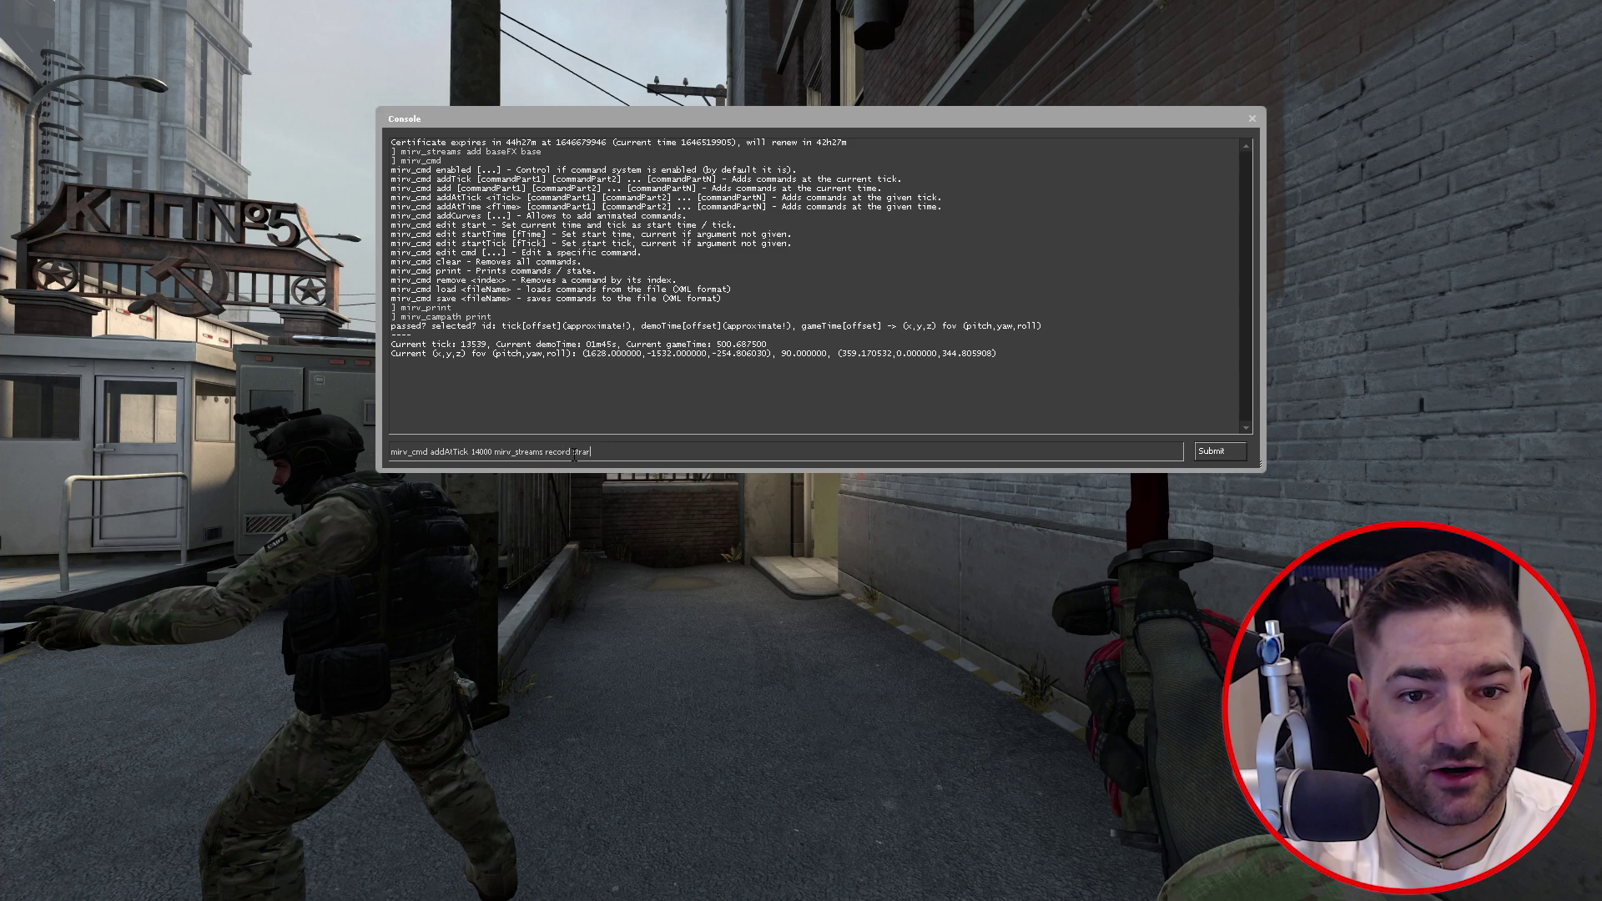
key("BackSpace")
key("BackSpace")
key("BackSpace")
type("art")
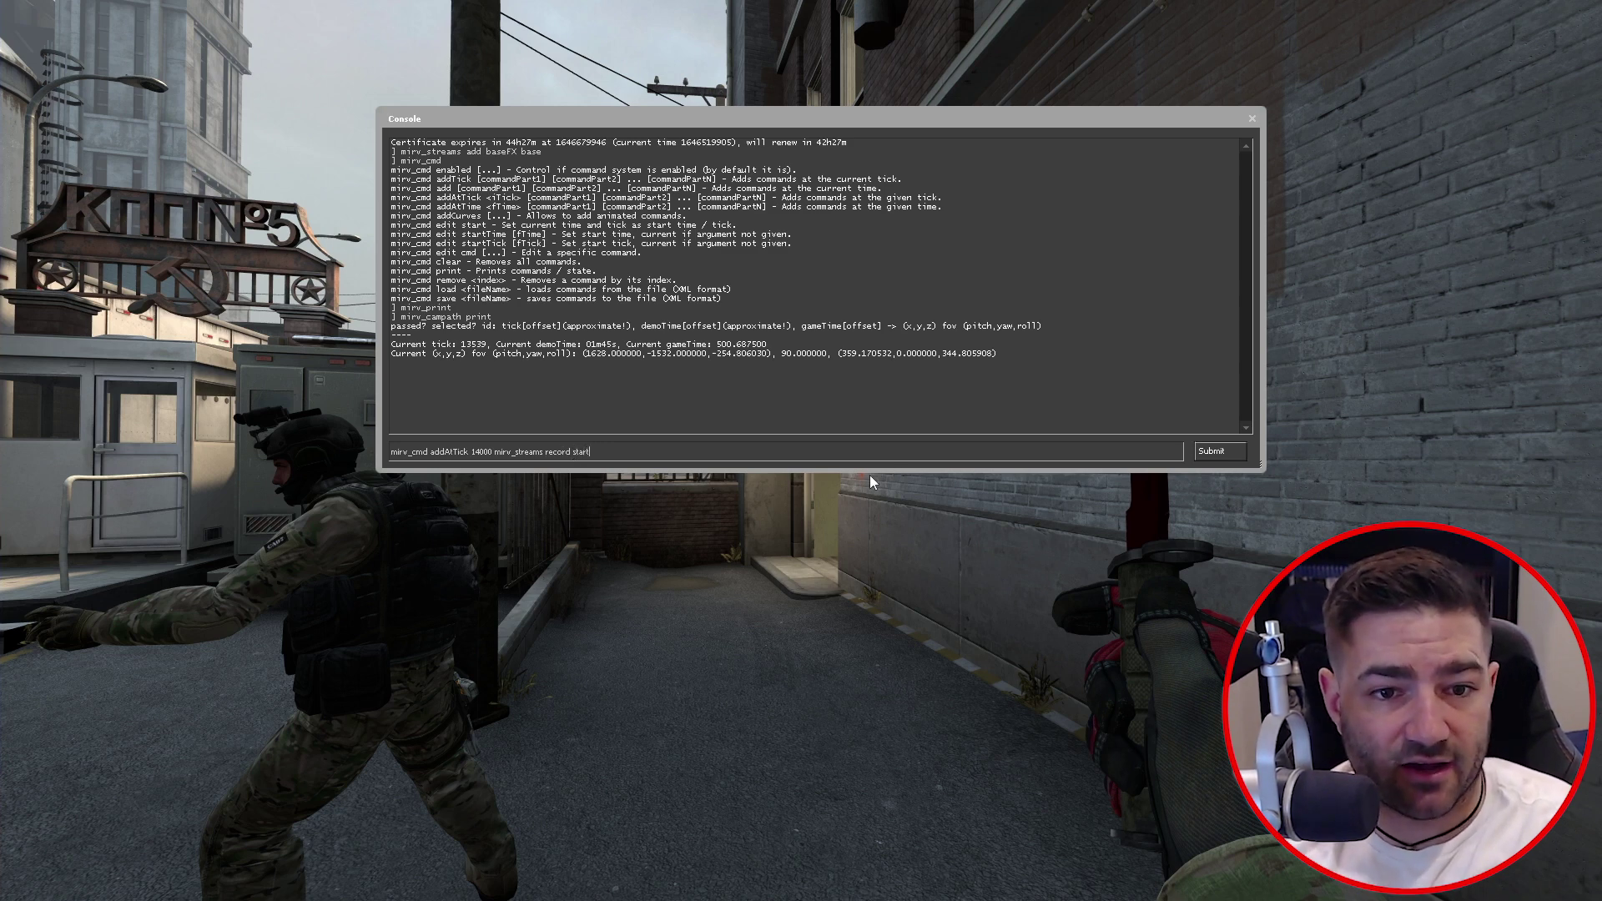
key("Return")
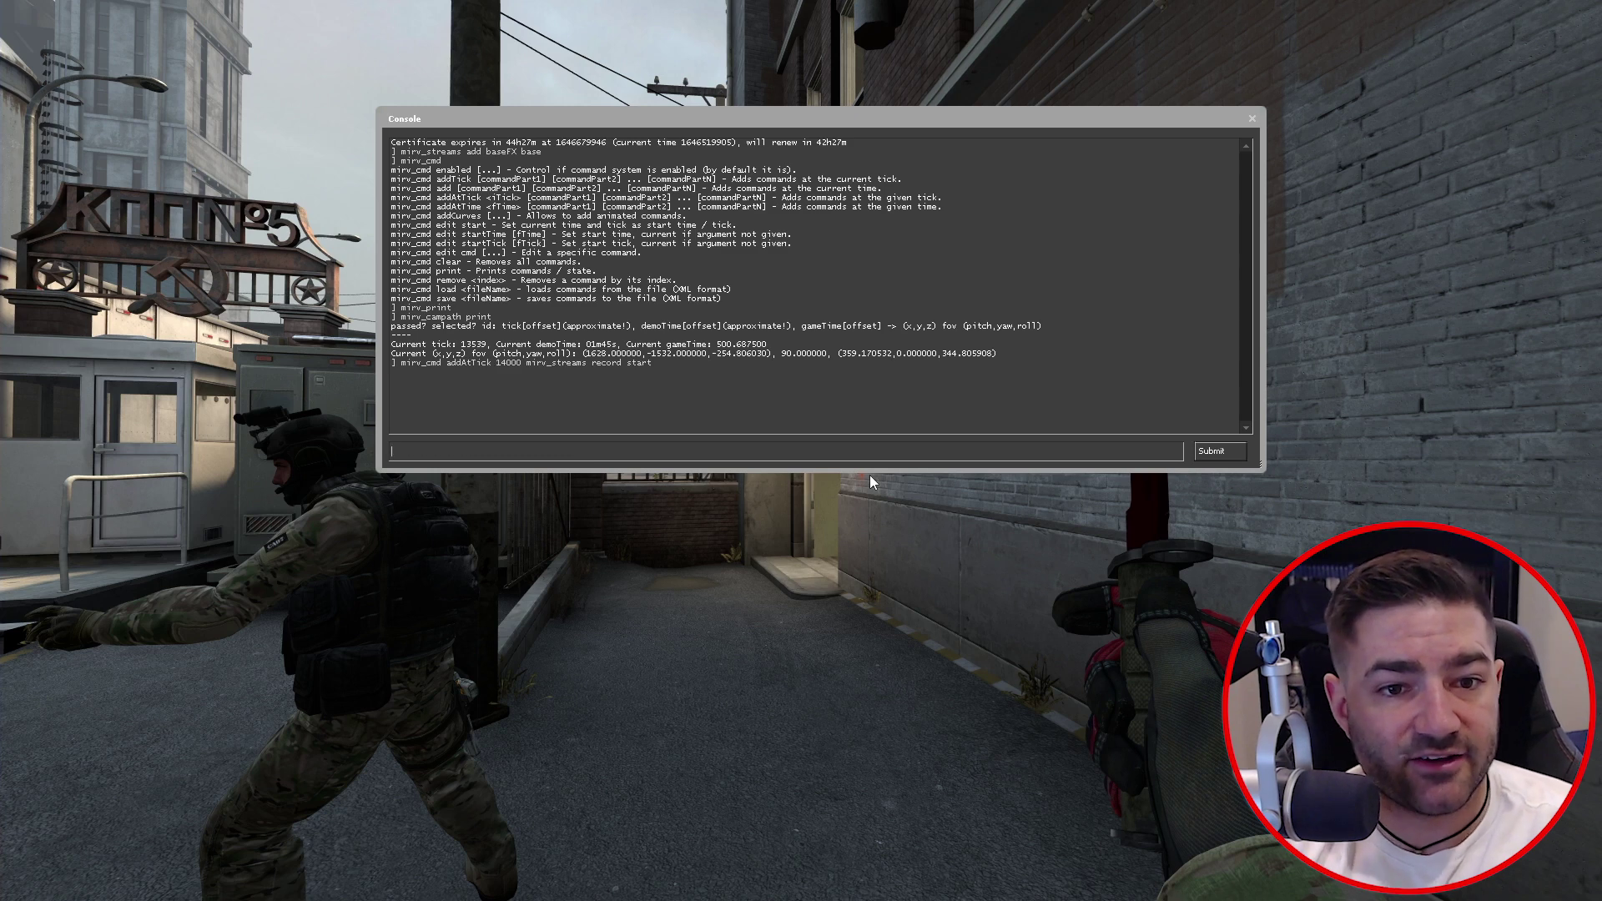
- Reuse the previous command to schedule the recording's end with "mirv_cmd addAtTick 15000 mirv_streams record end"
key("Up")
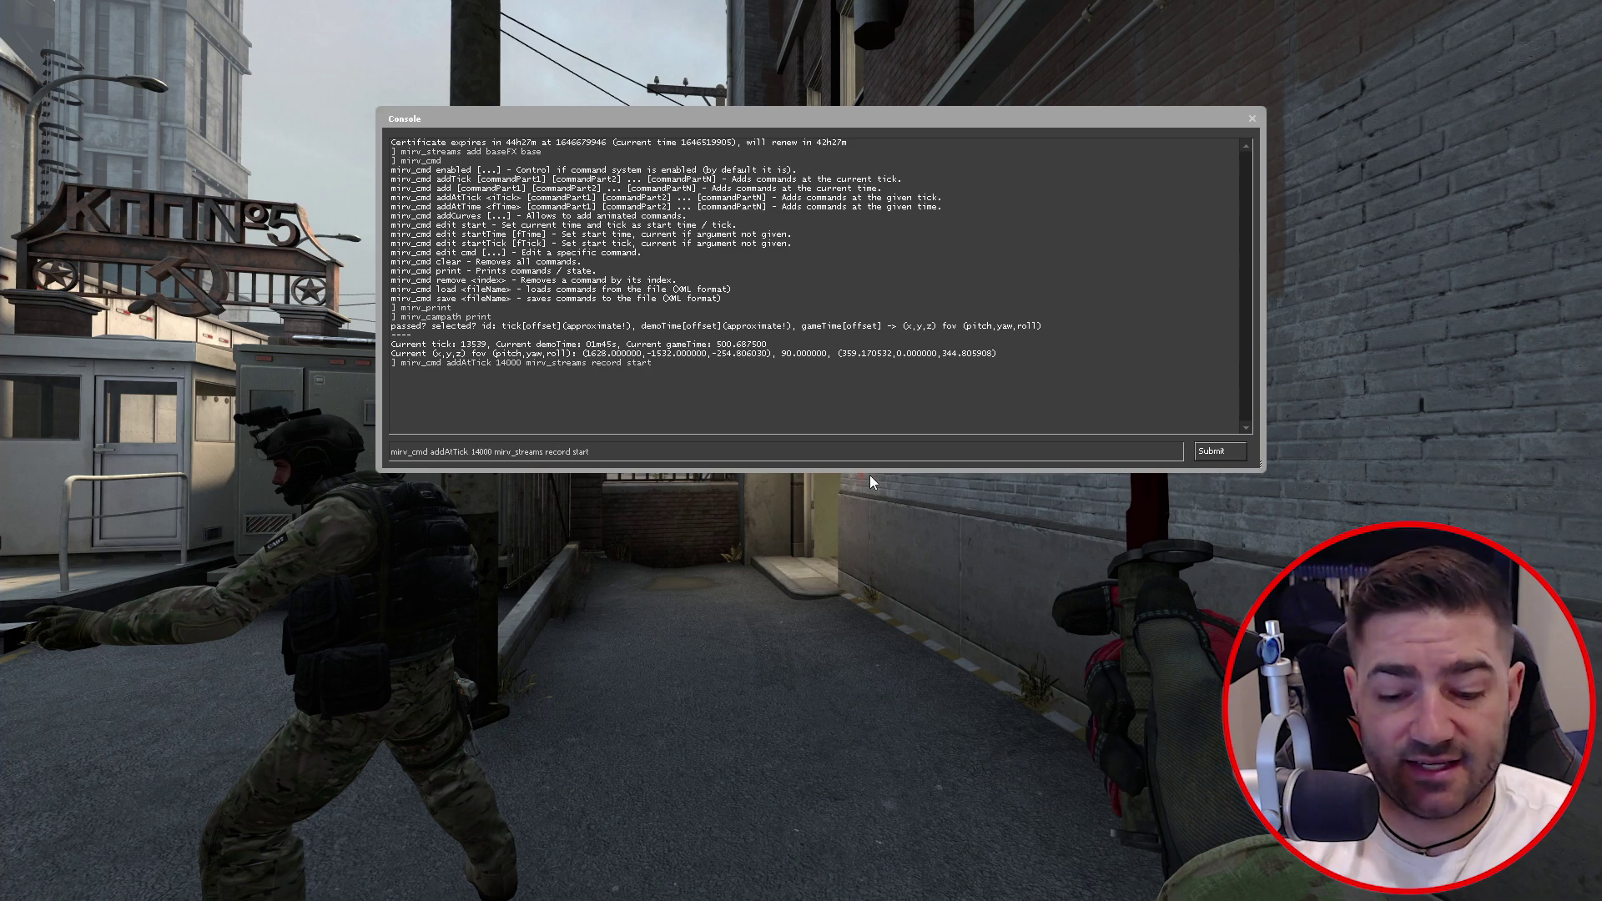
key("BackSpace")
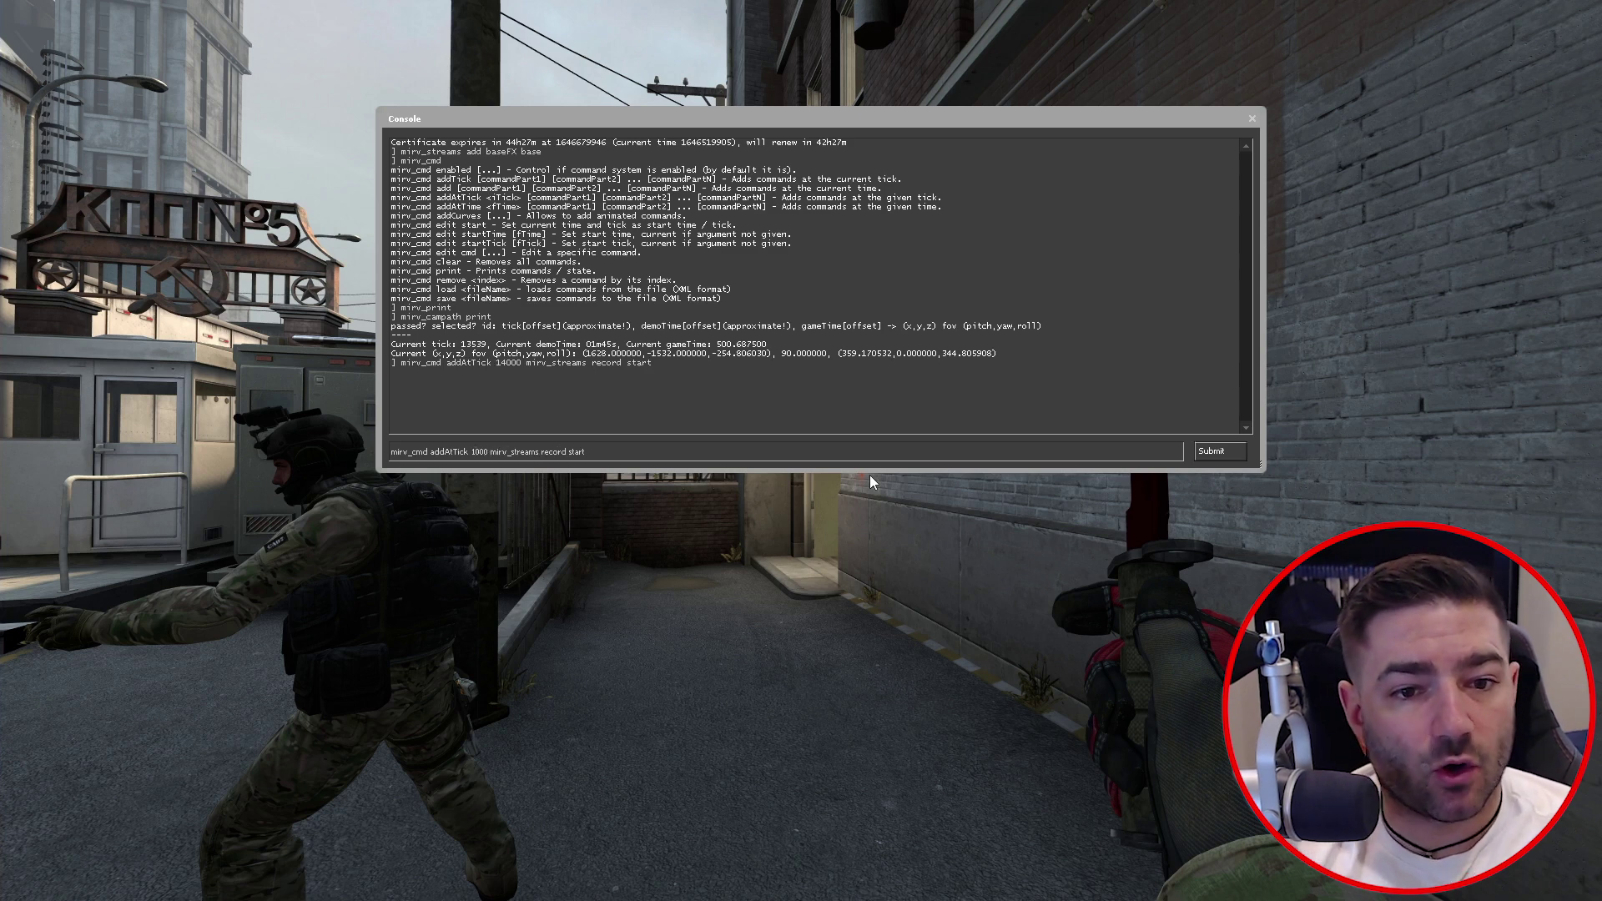
type("5")
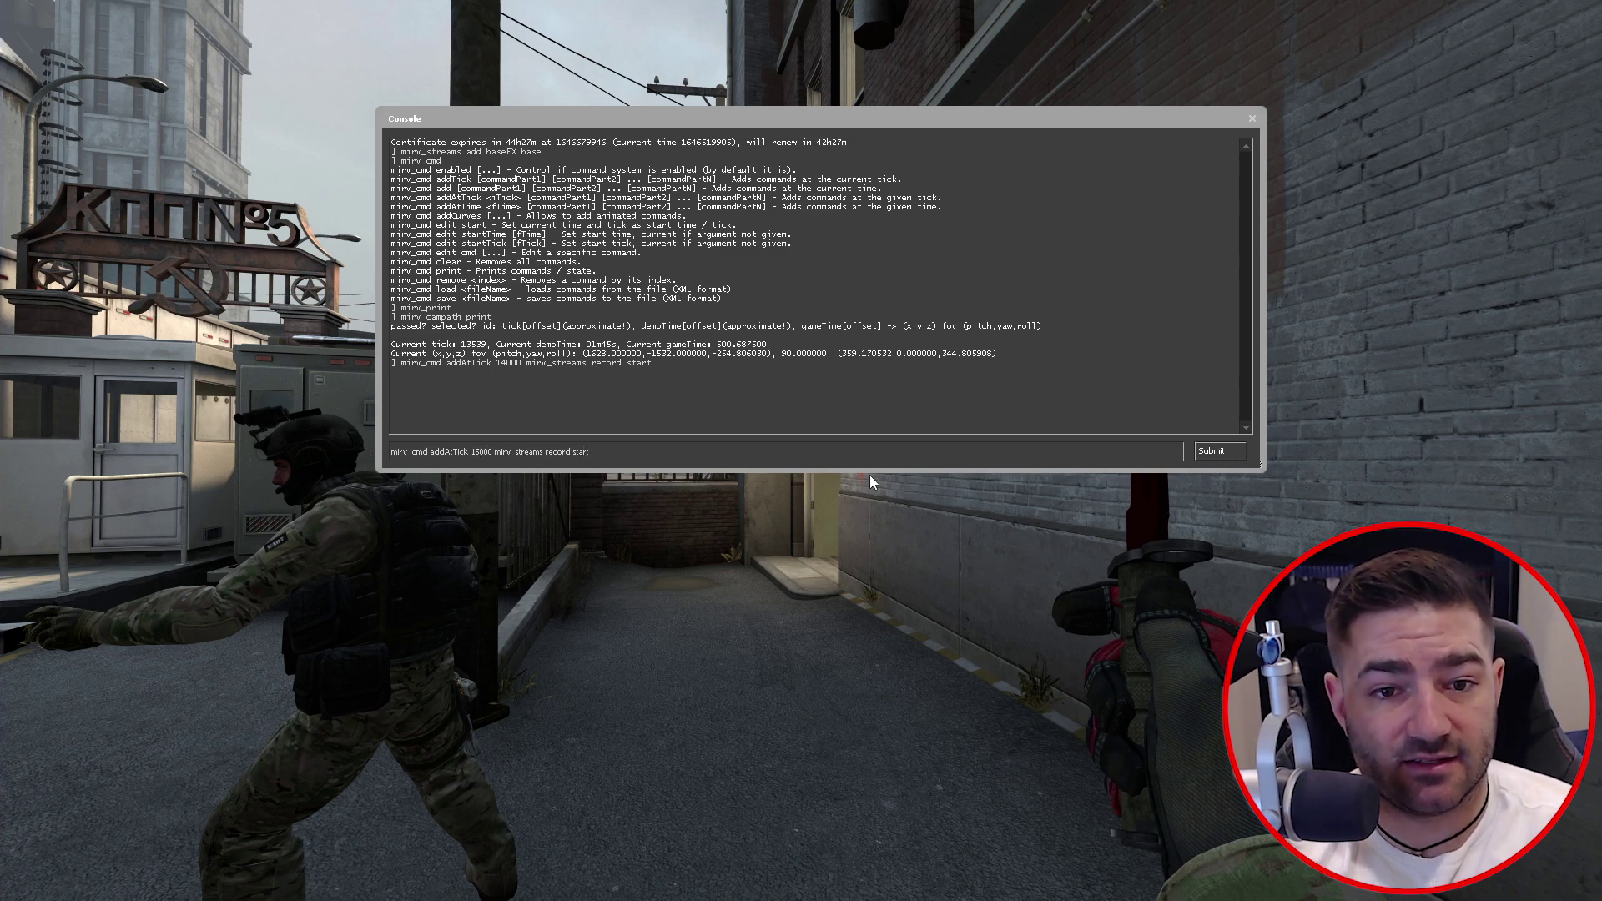
key("BackSpace")
key("BackSpace")
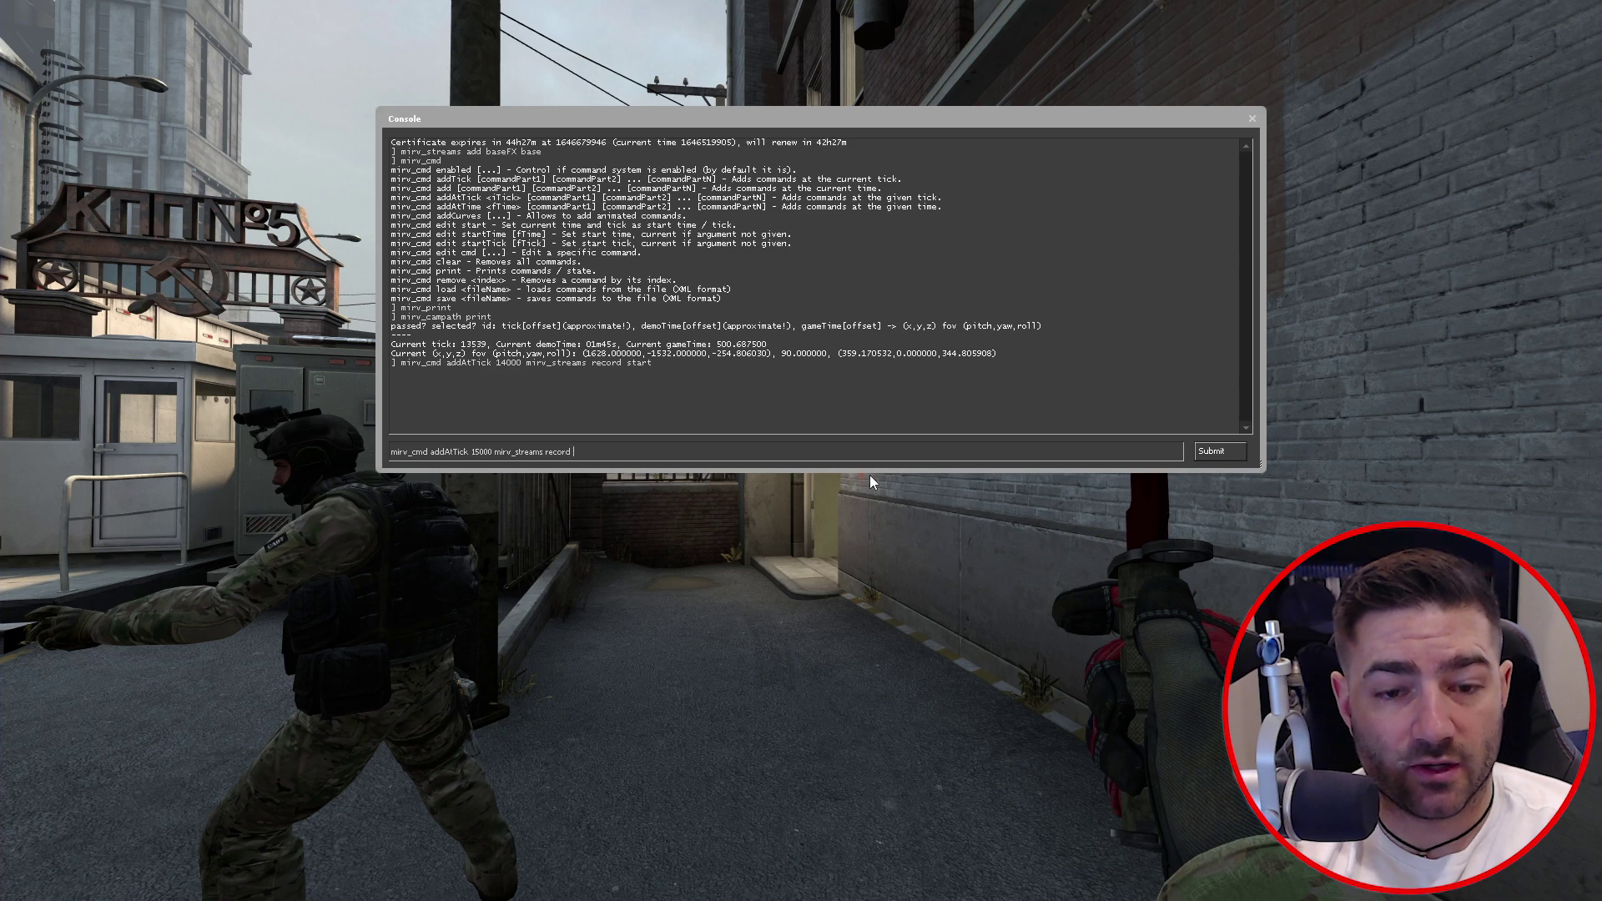
type("end")
key("Return")
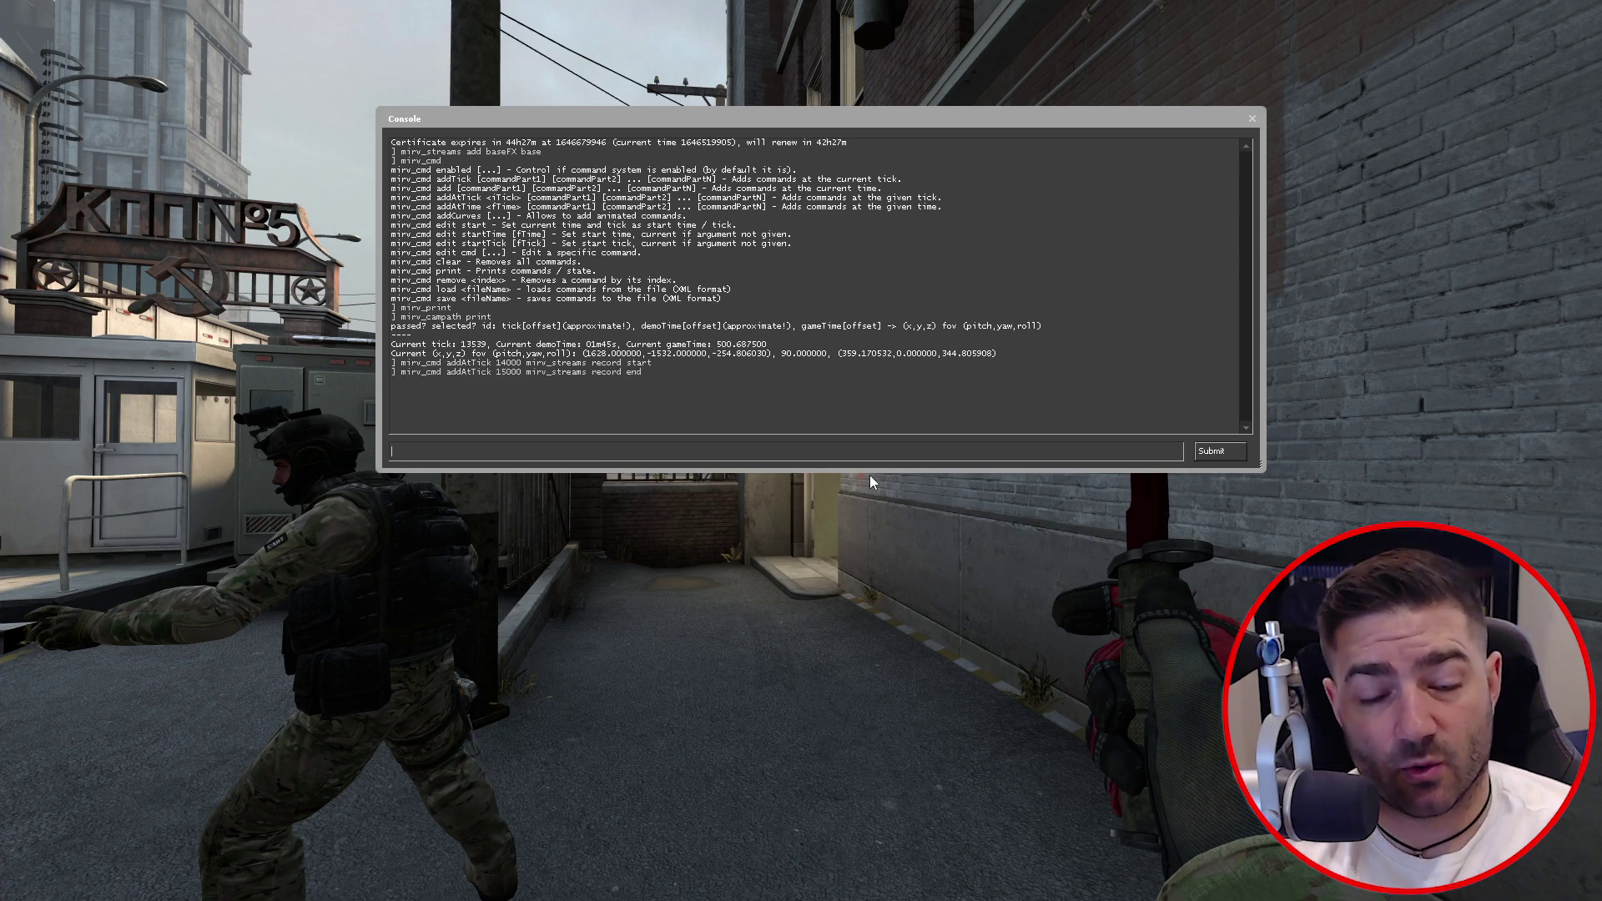
- Print the scheduled commands with "mirv_cmd print" and examine the start and end entries for ticks 14000 and 15000
type("mirv_s")
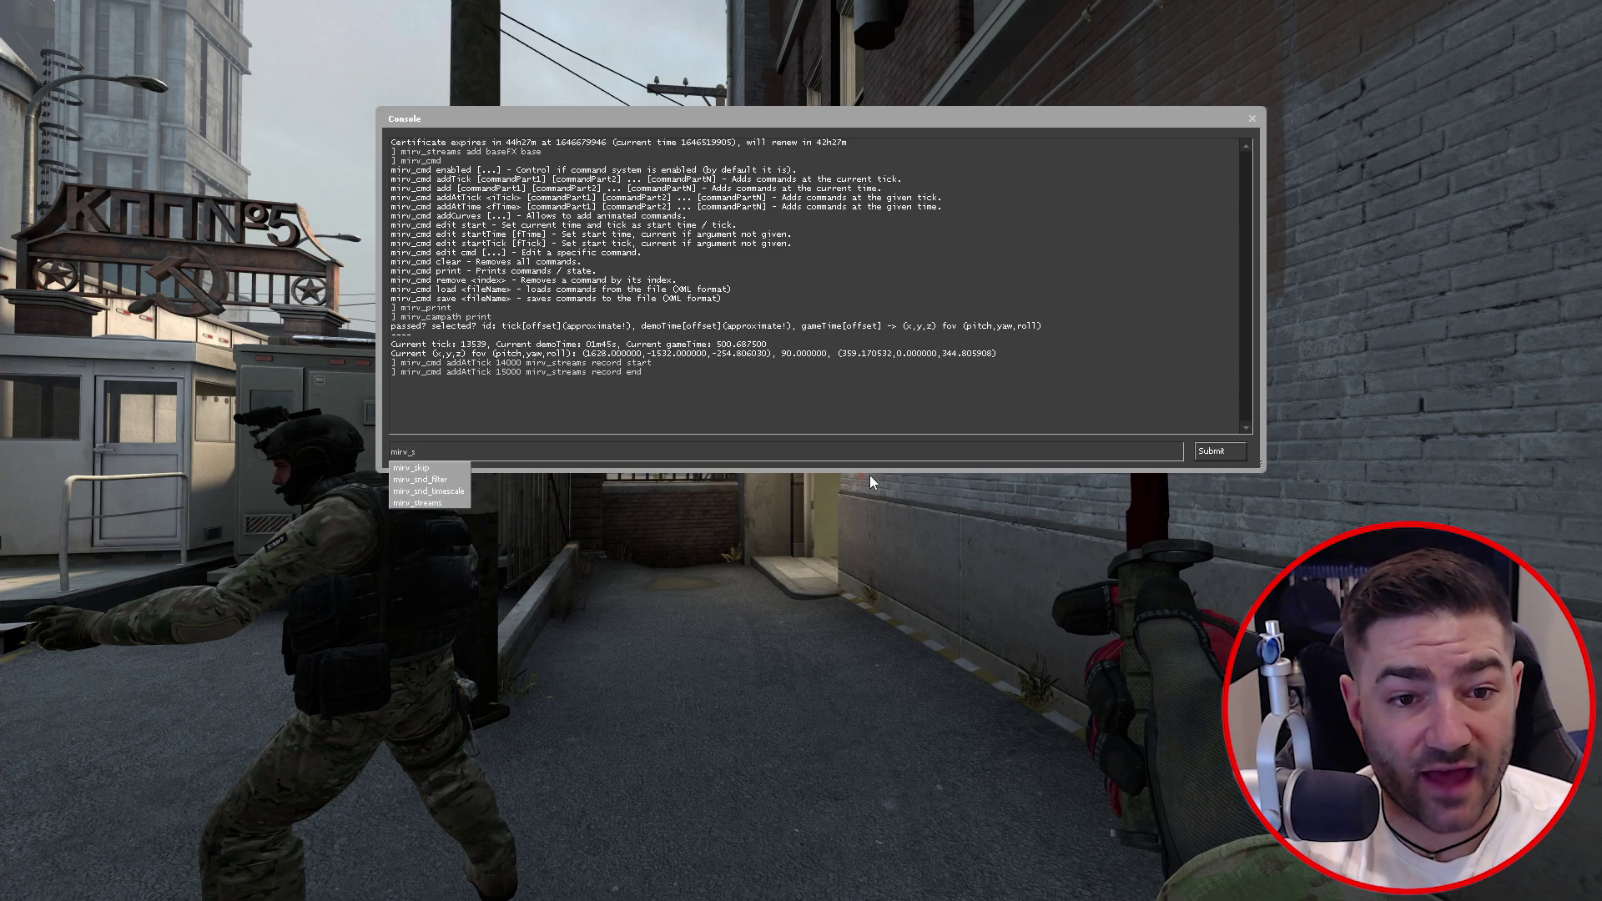
key("BackSpace")
type("cmd print")
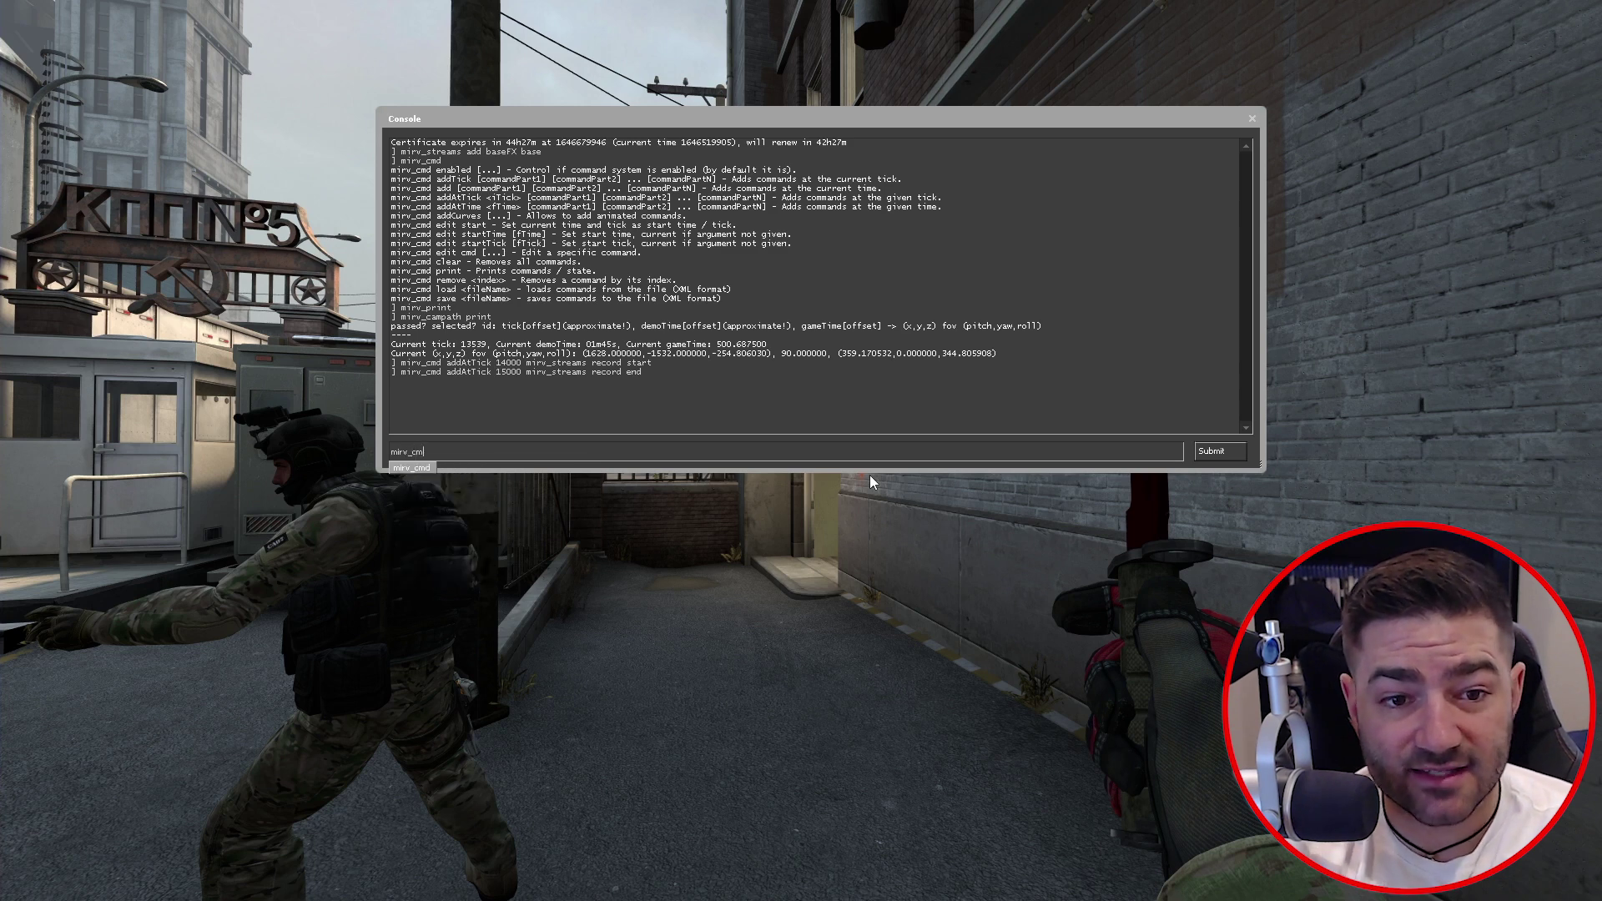
key("Return")
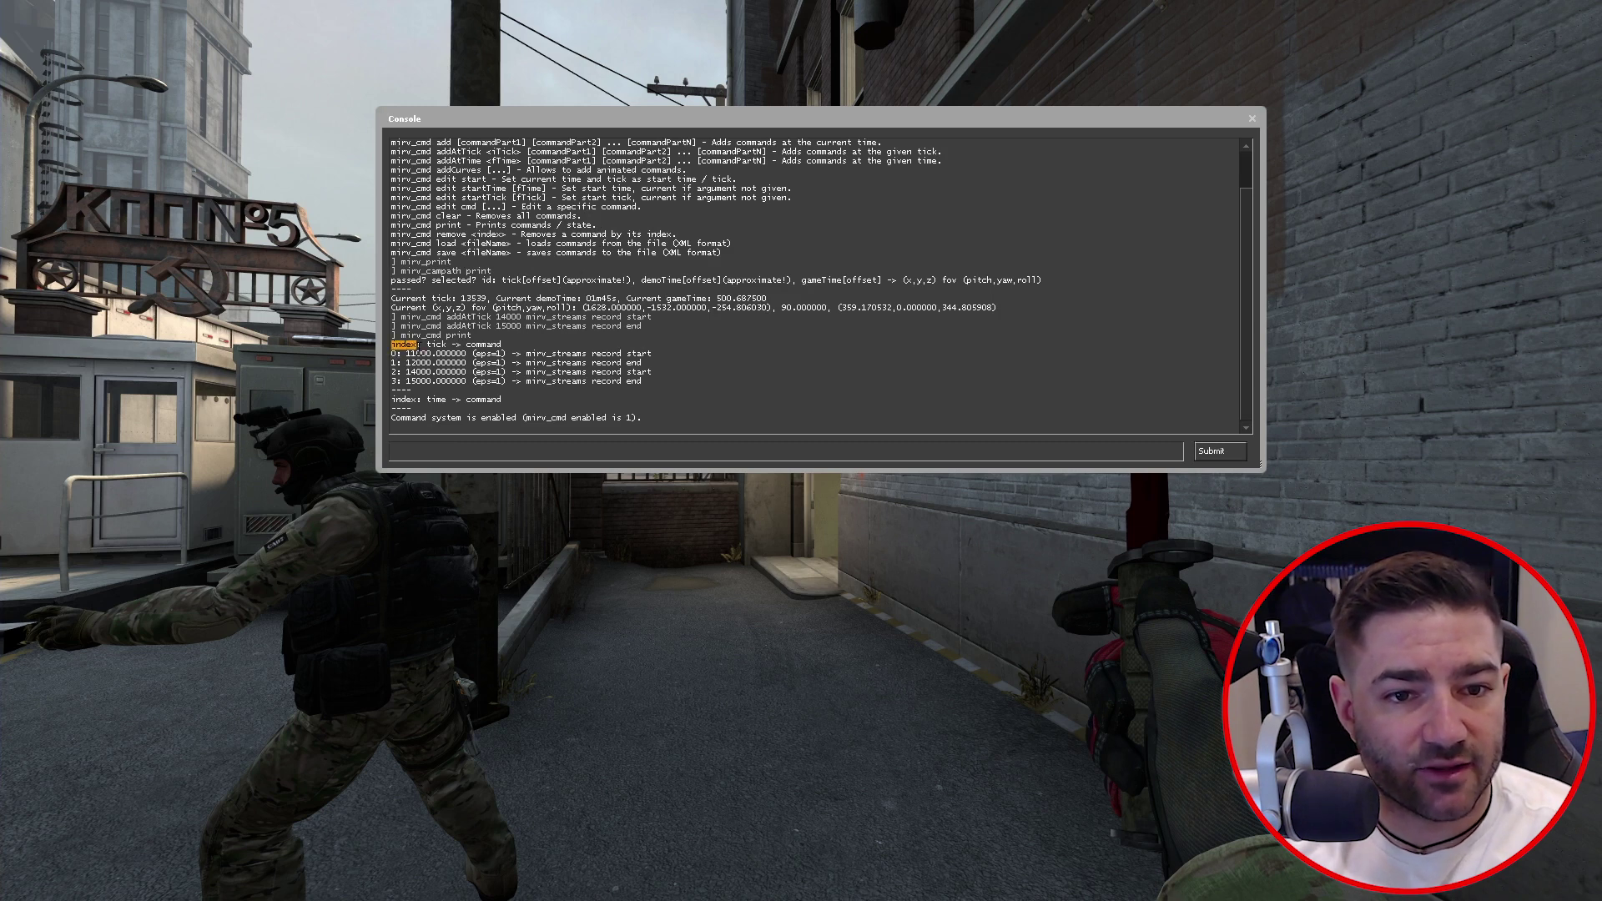
left_click_drag(654, 357, 393, 375)
left_click(393, 375)
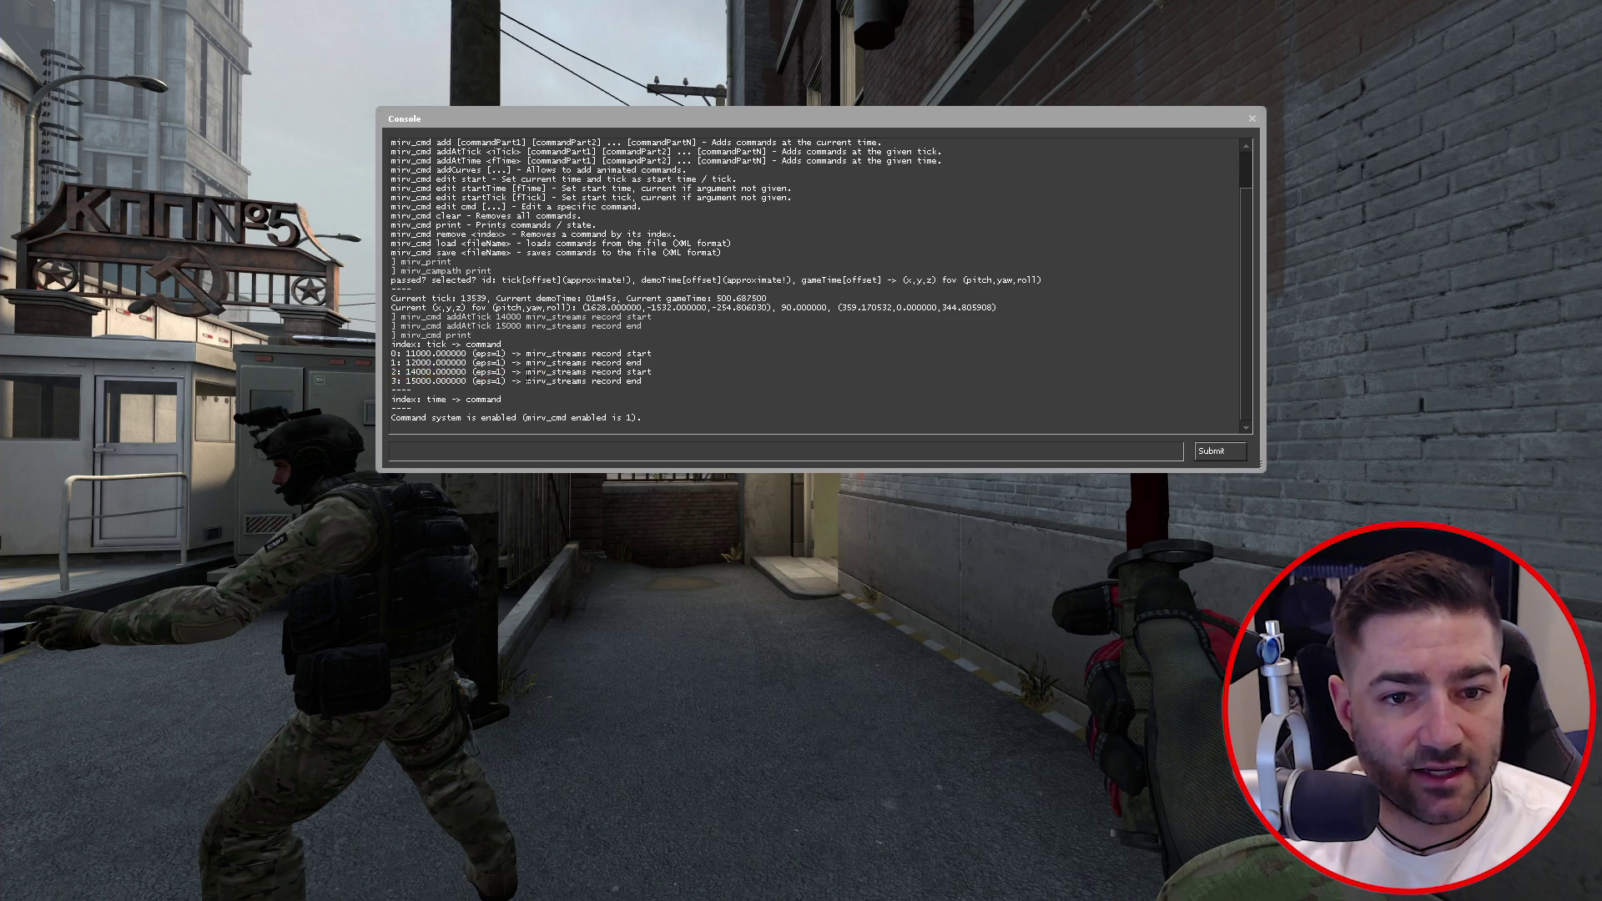
left_click_drag(527, 375, 663, 369)
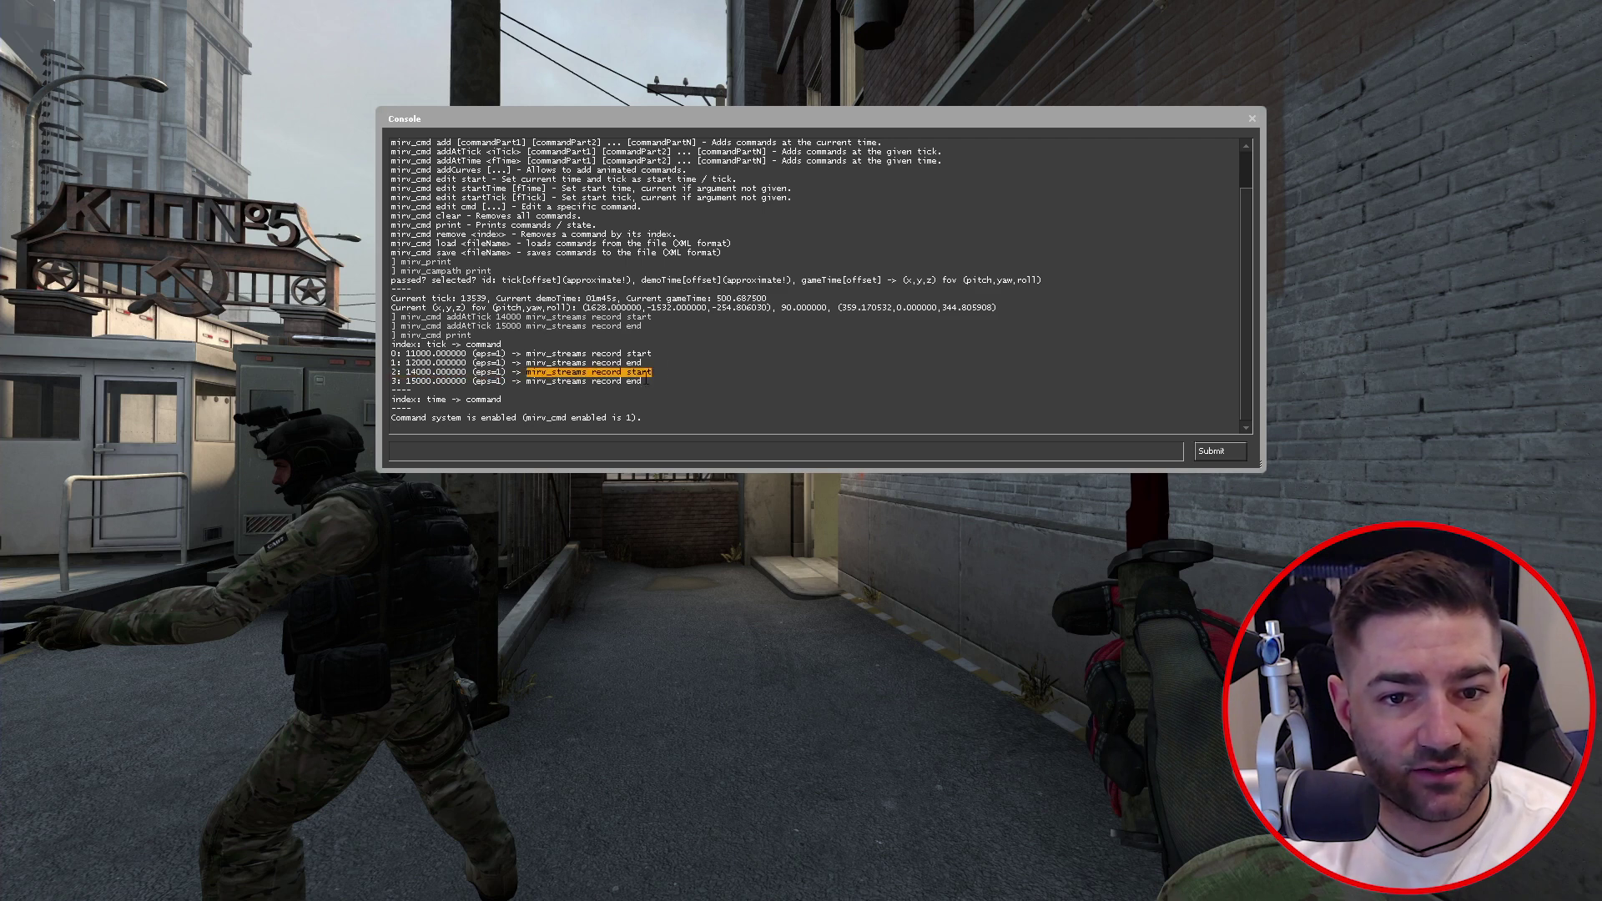
left_click_drag(406, 381, 641, 381)
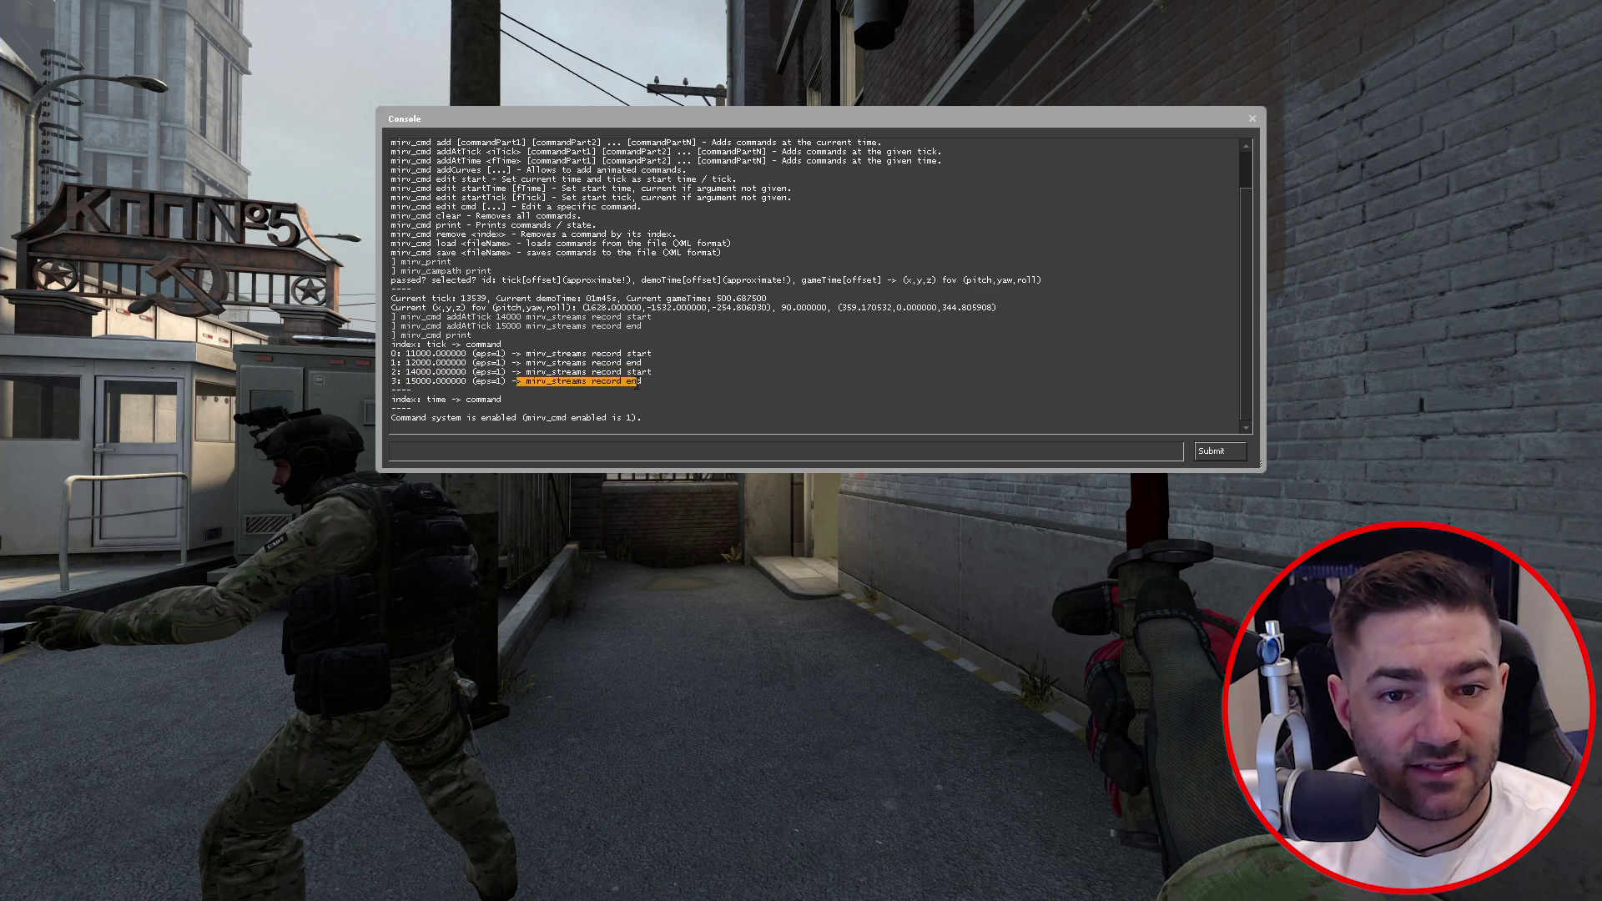
- Close the console, let the demo play through the scheduled recording, and reopen the console to check the recording log
left_click(621, 449)
key("grave")
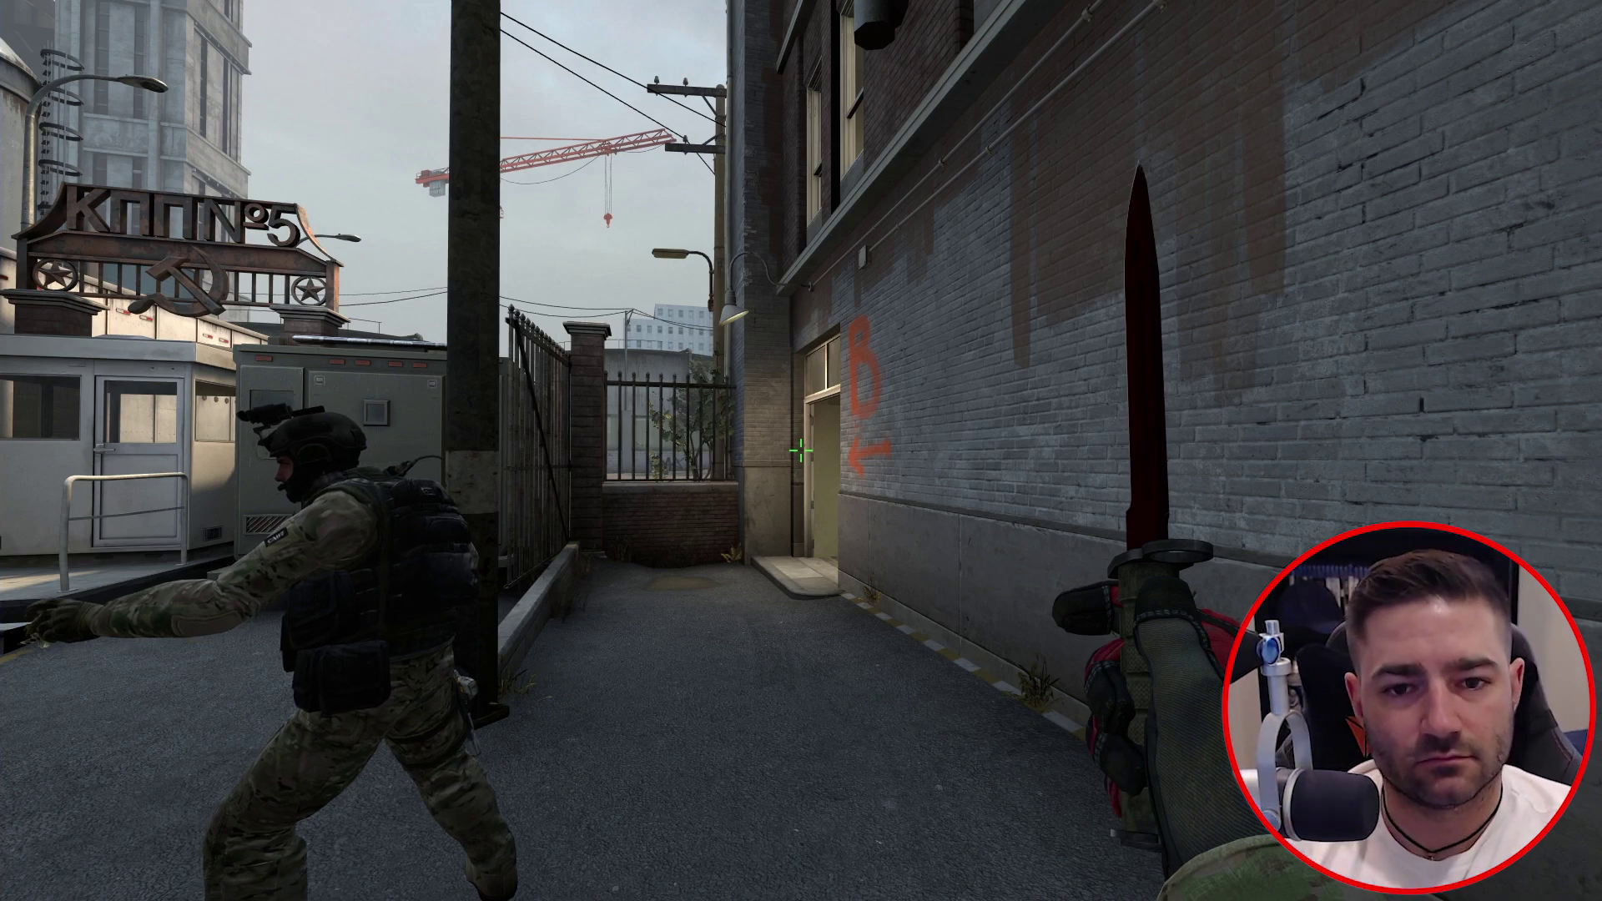
key("2")
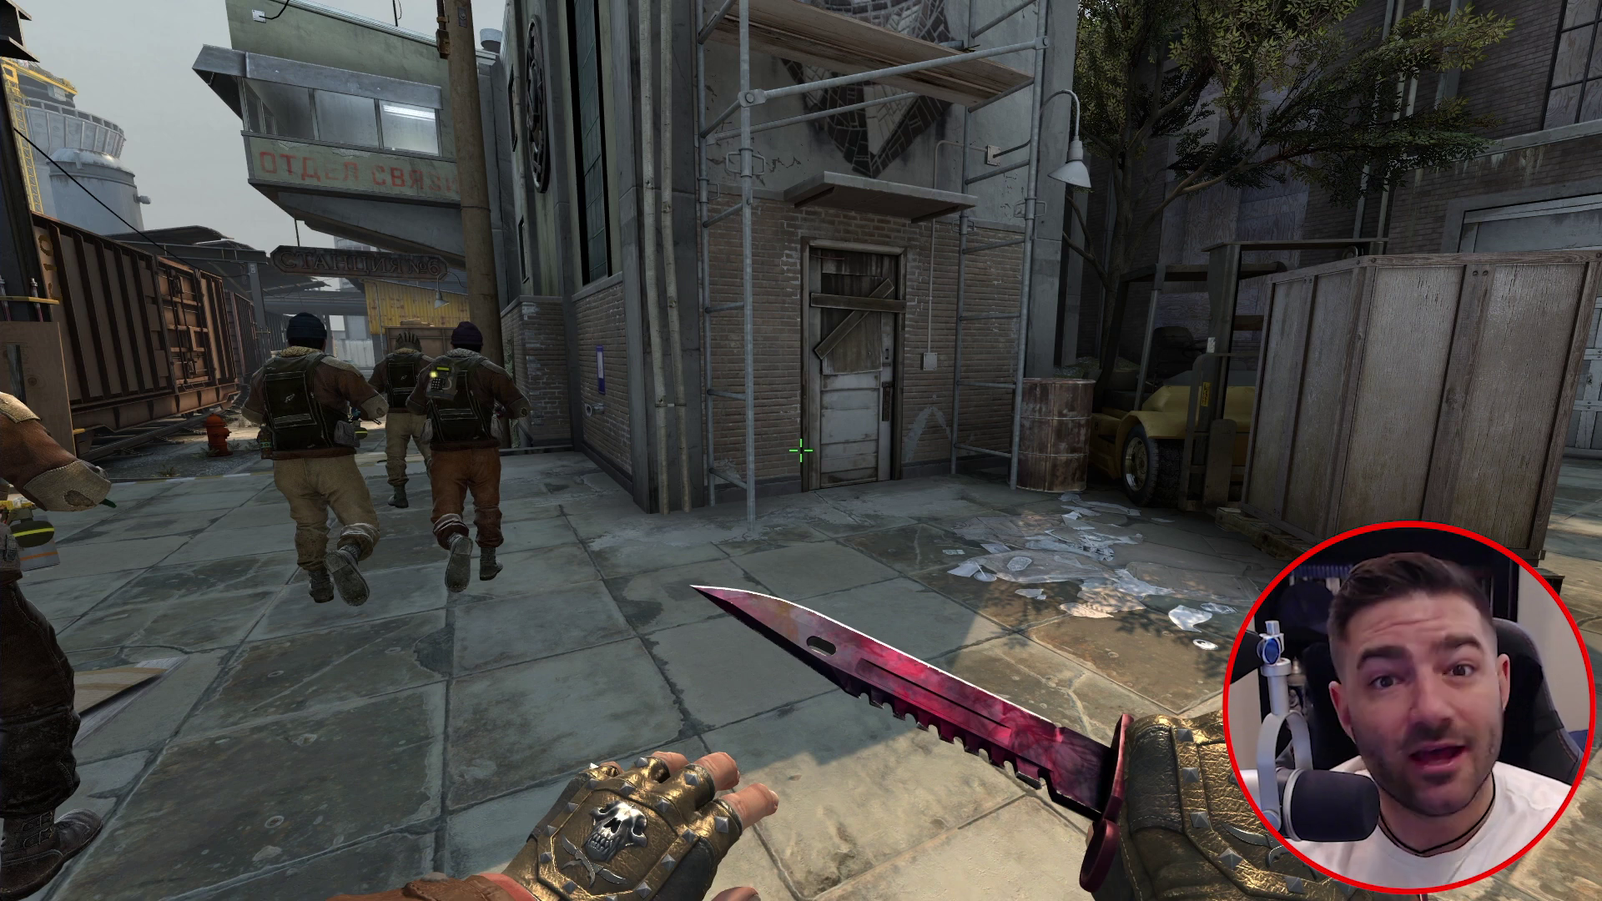
key("grave")
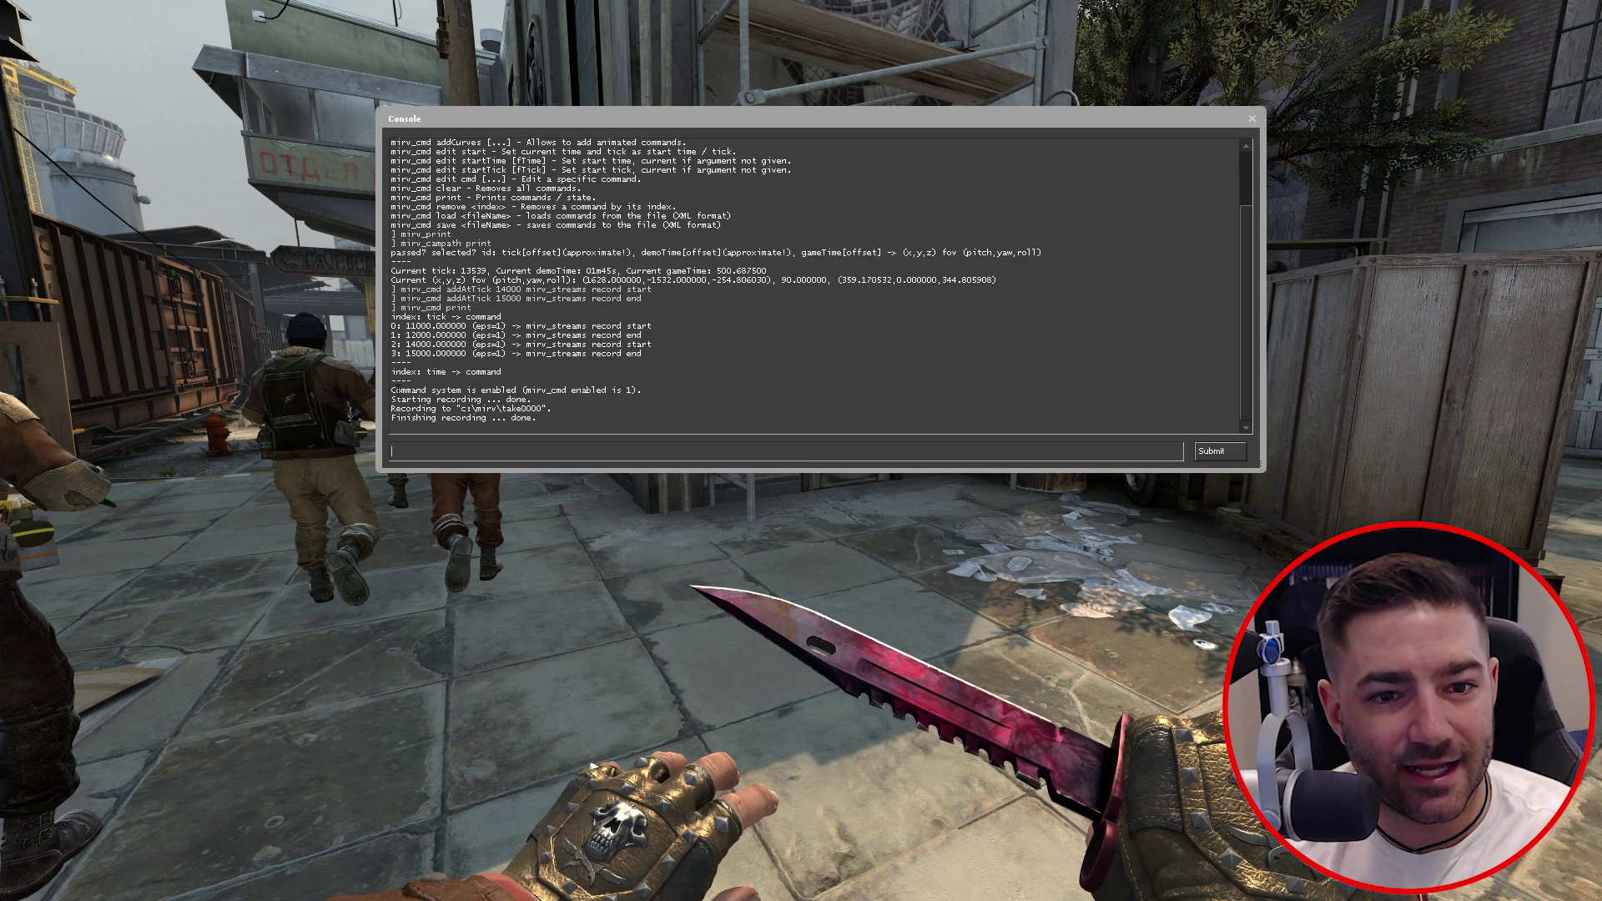
- Examine the console log lines on the command system state, the recording's start, its output path and its finish
left_click_drag(392, 390, 616, 390)
left_click(631, 385)
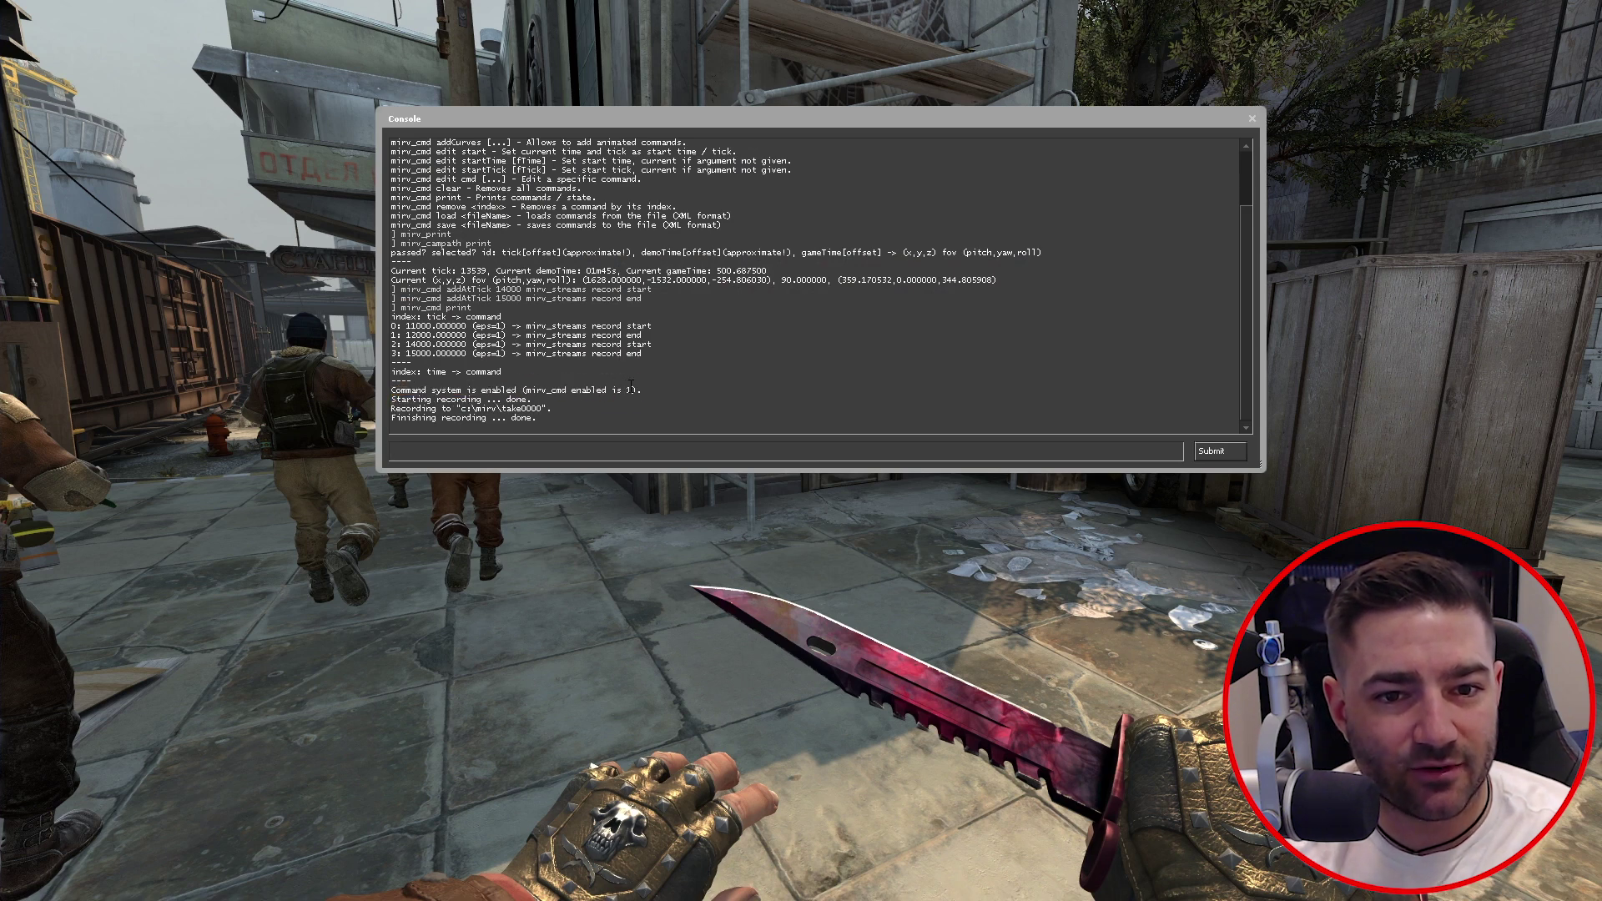
left_click_drag(401, 399, 551, 406)
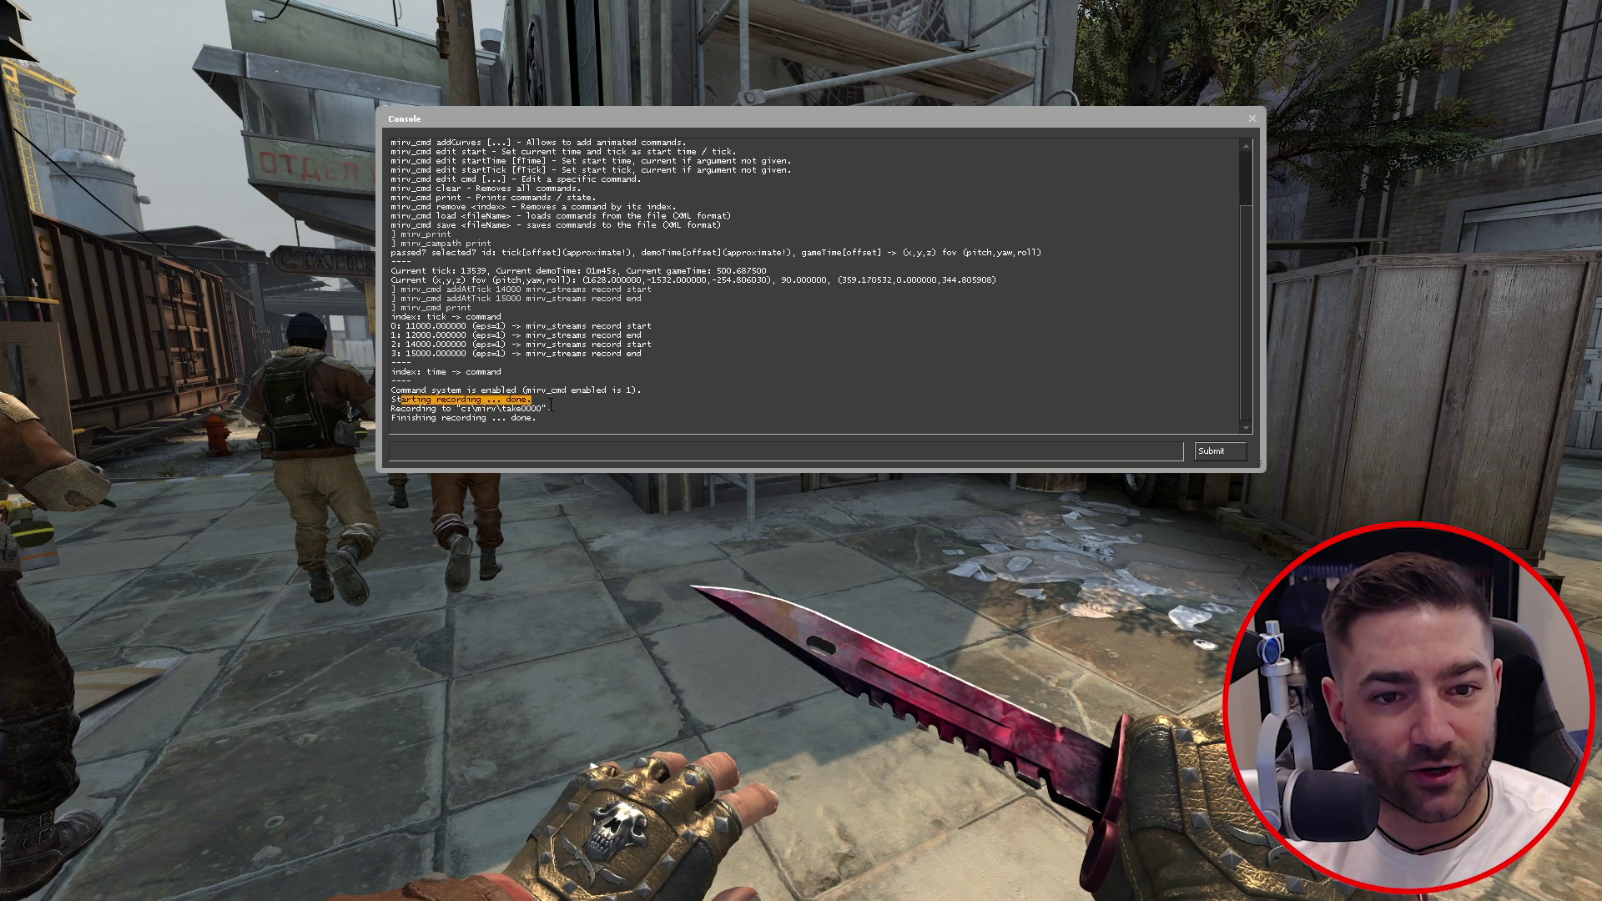
left_click_drag(396, 408, 571, 408)
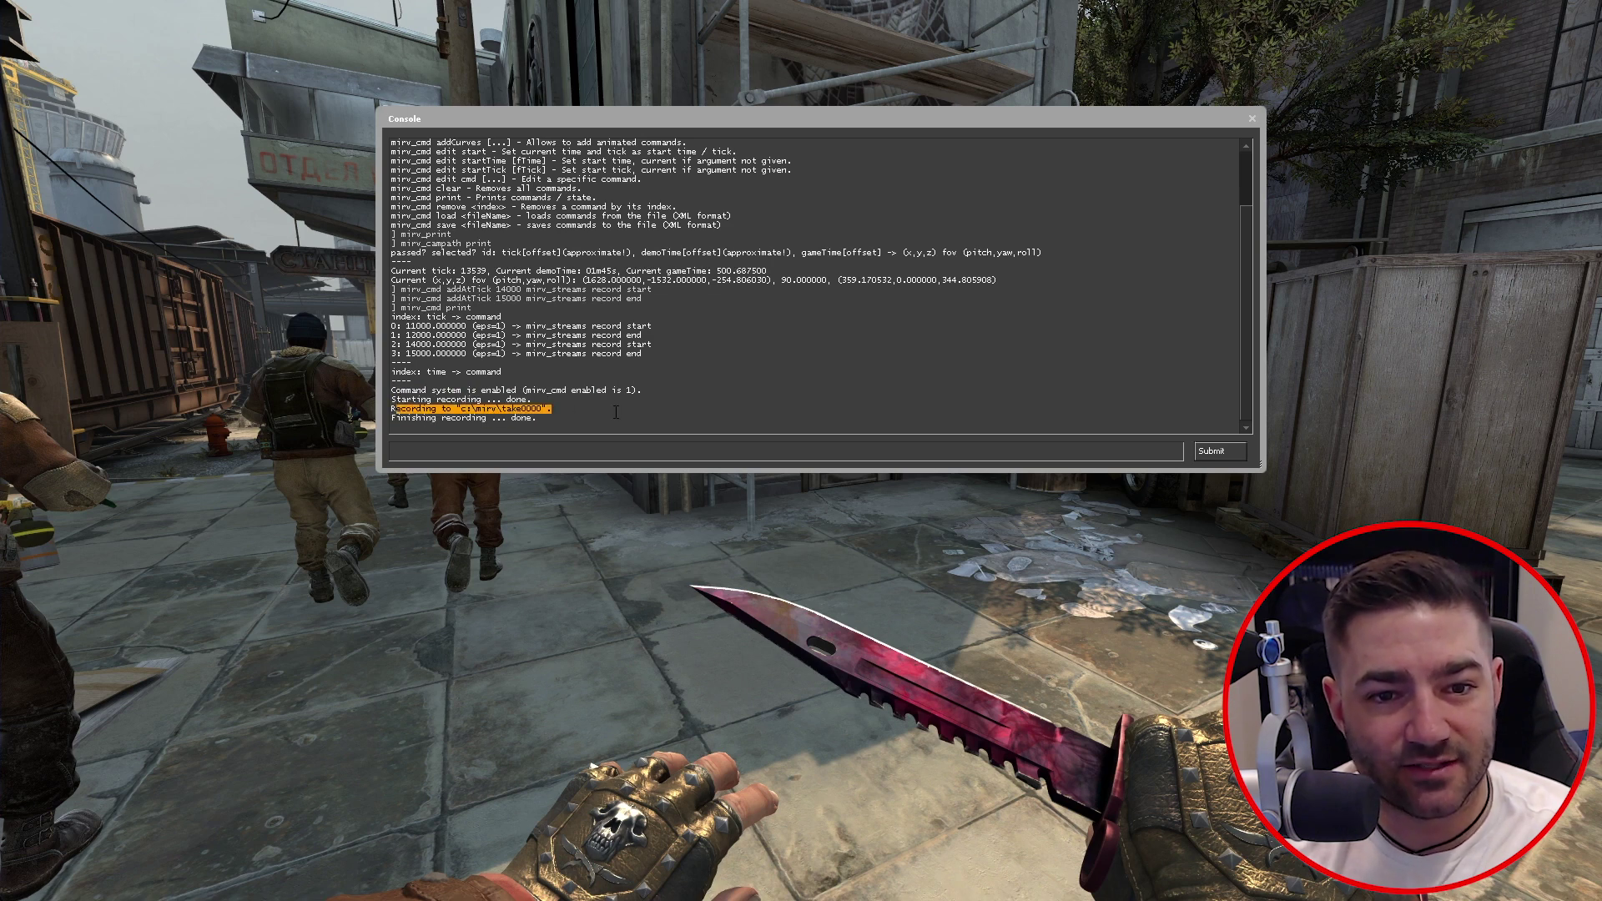
left_click_drag(392, 418, 538, 418)
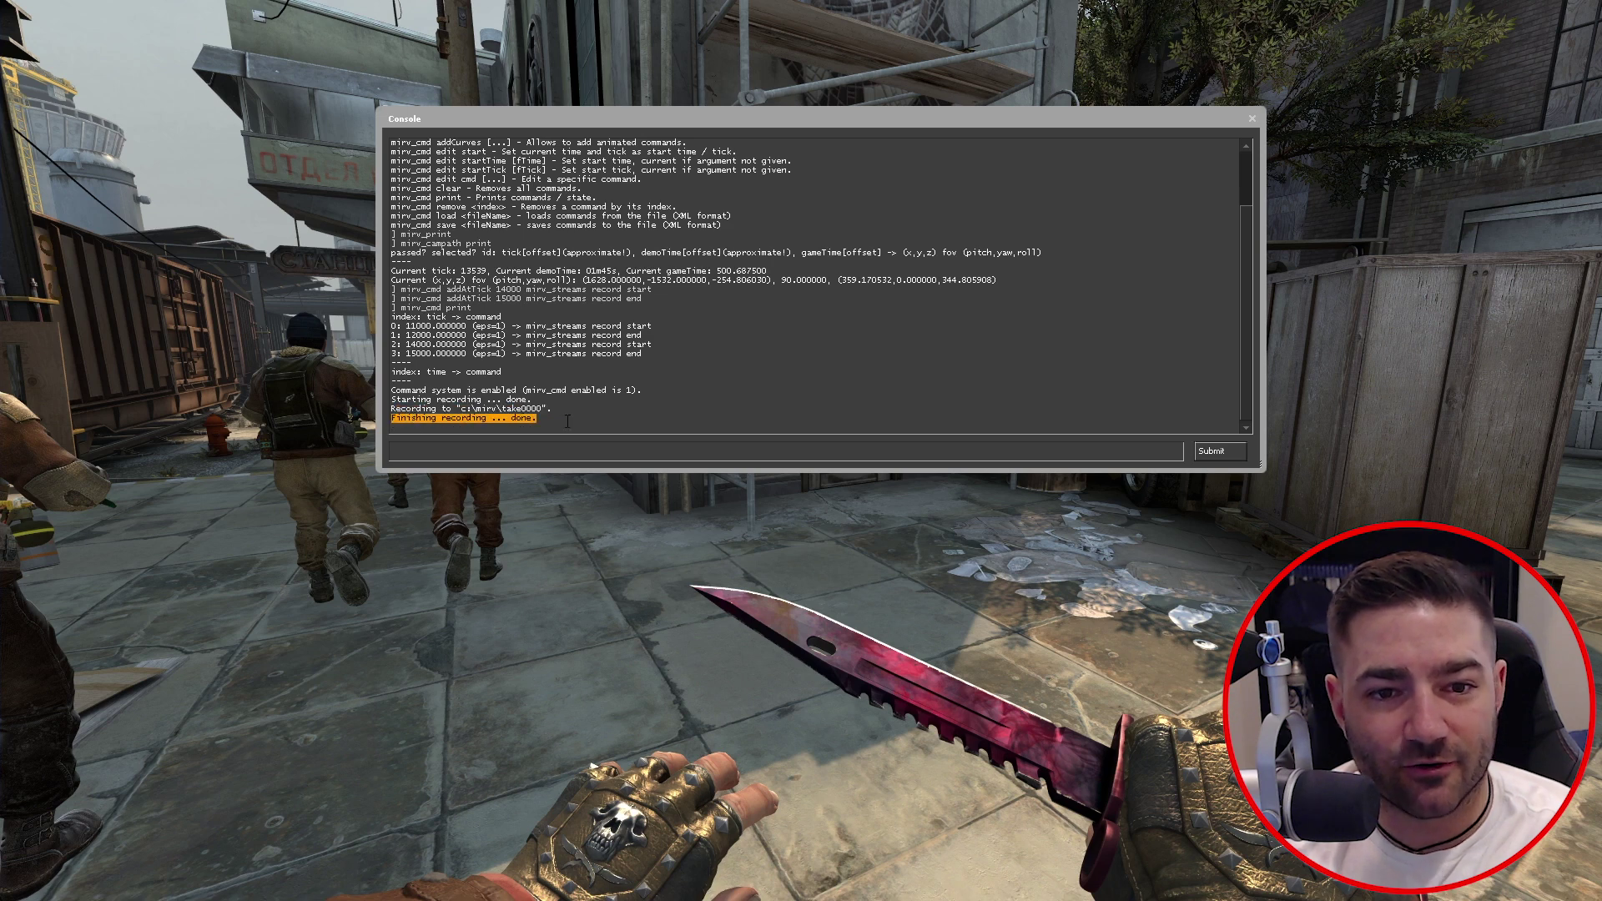
left_click(568, 421)
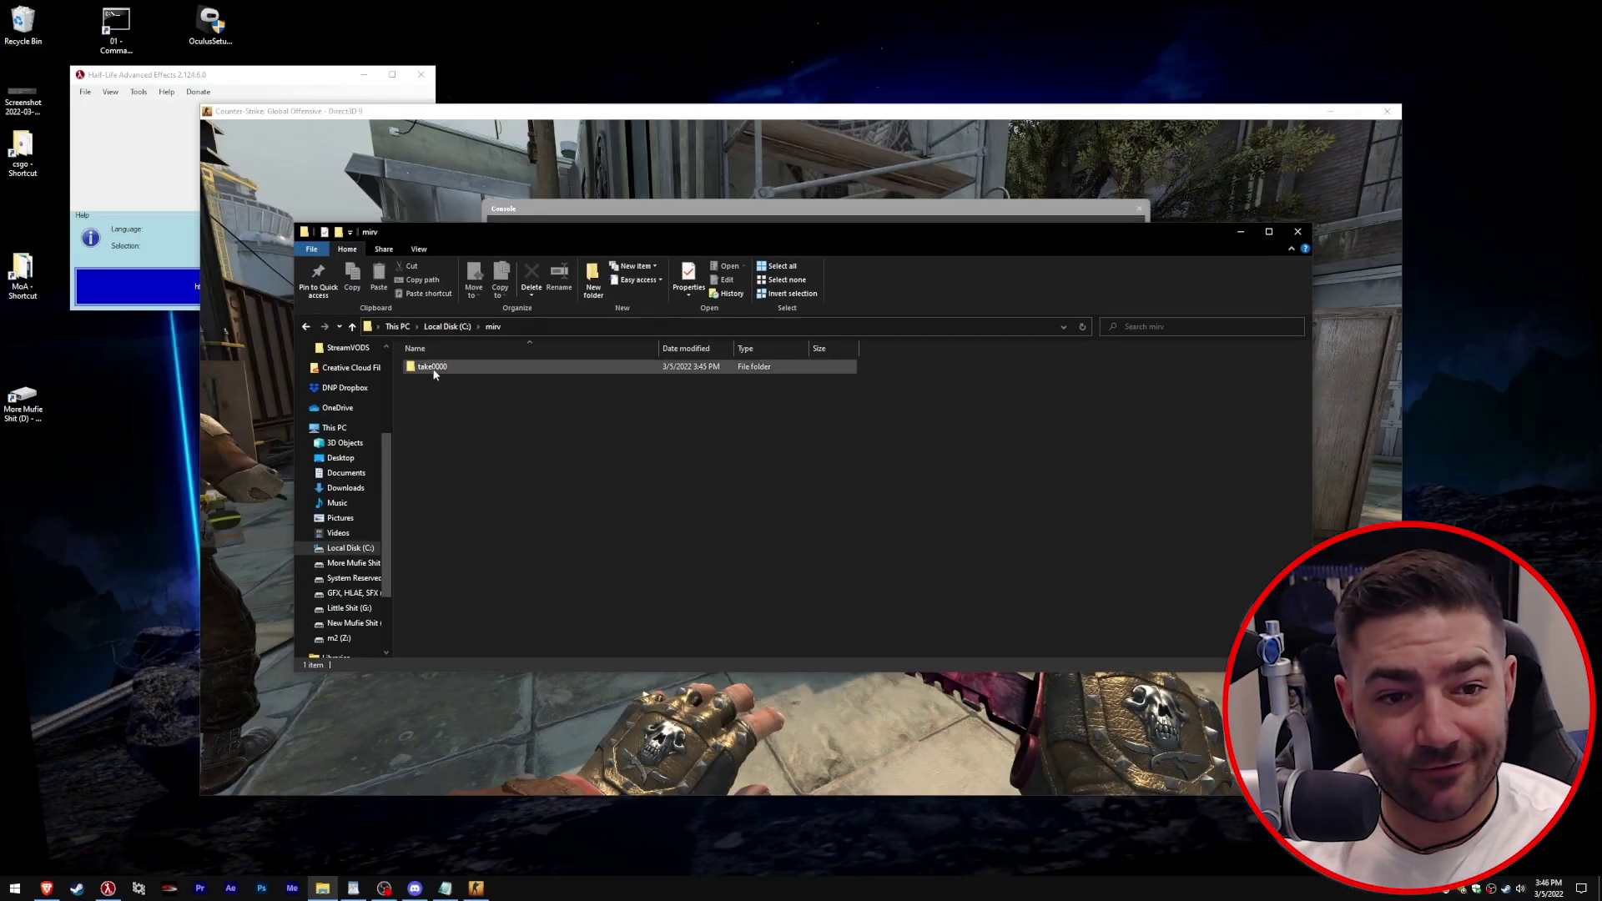
- Inspect the take0000 folder's audio file and the TGA frames in its base folder, then return to the mirv folder and the game
double_click(435, 375)
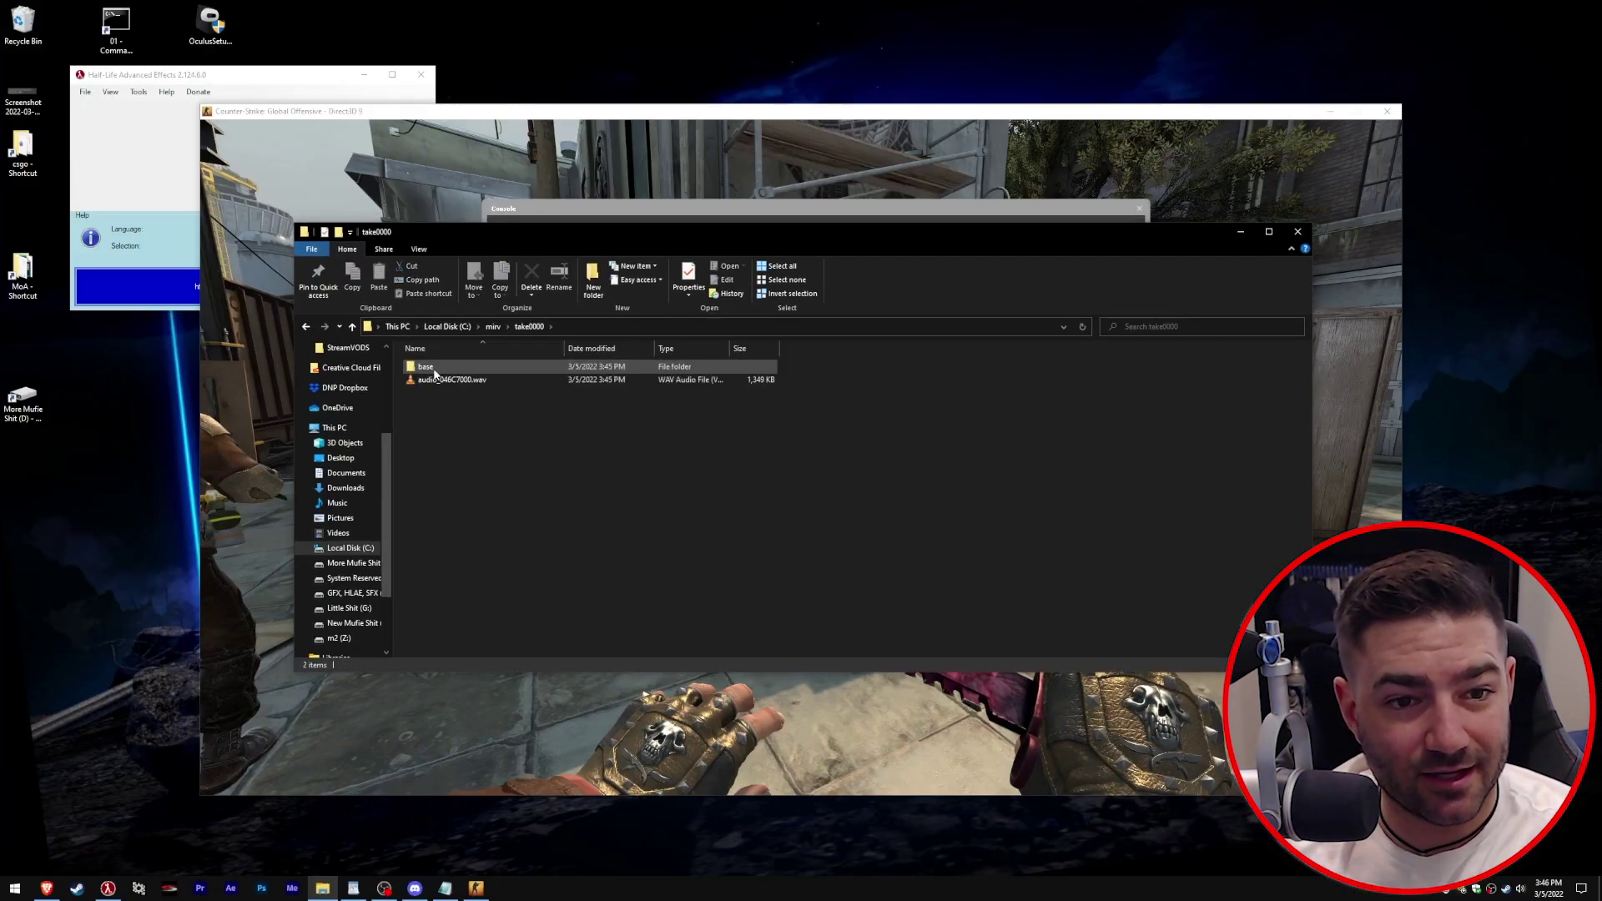
left_click(449, 381)
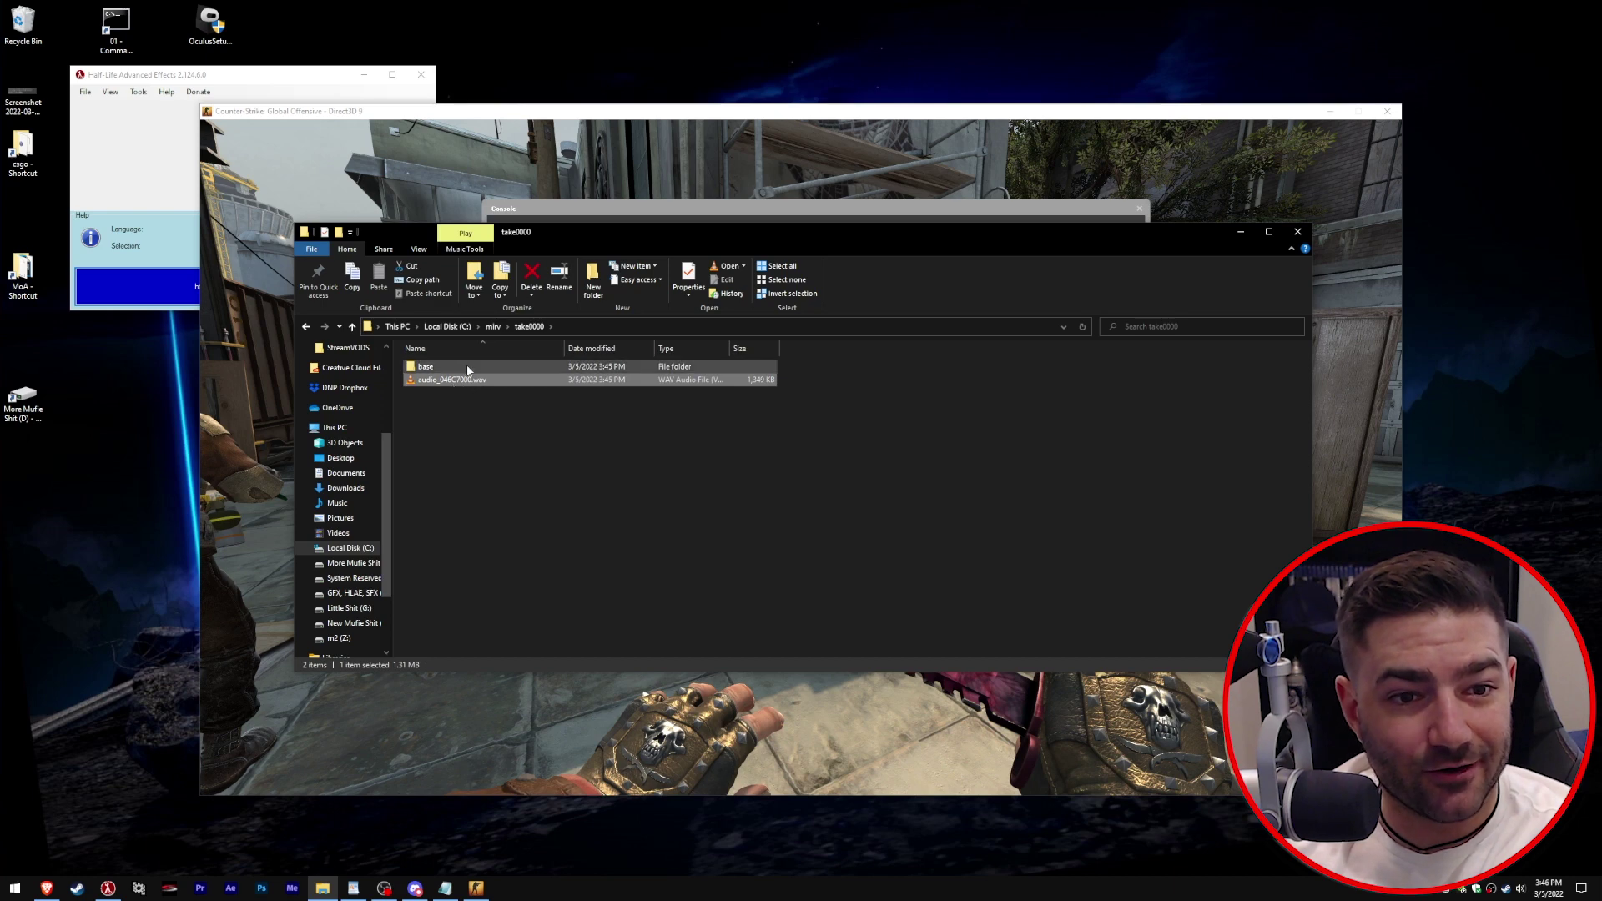
double_click(467, 368)
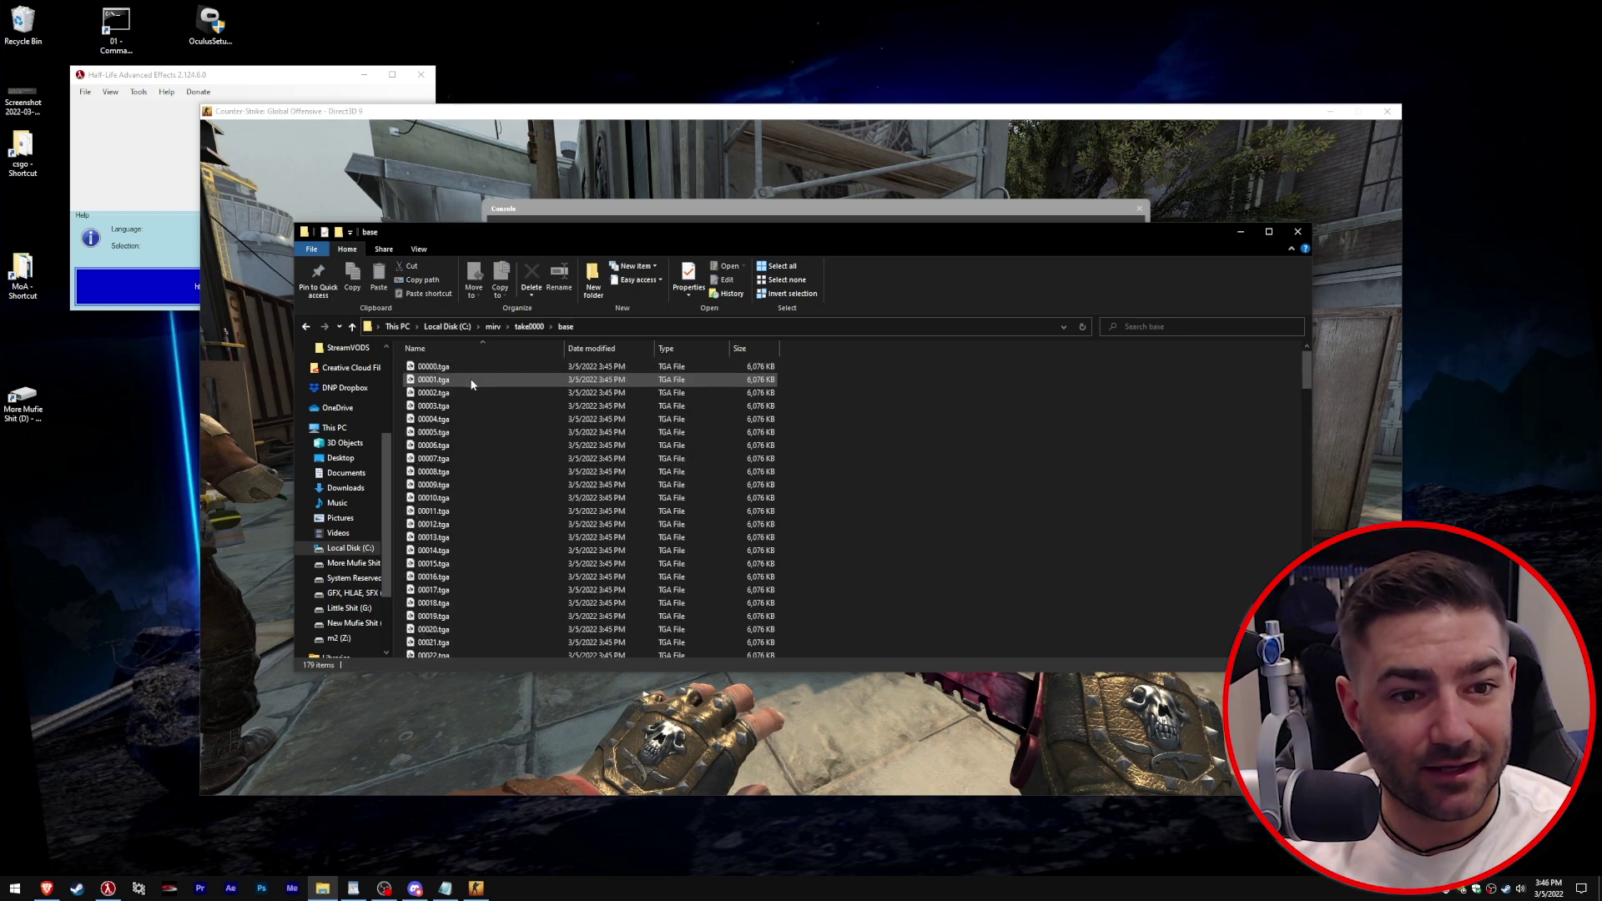
scroll(476, 375, "down", 5)
scroll(480, 385, "down", 20)
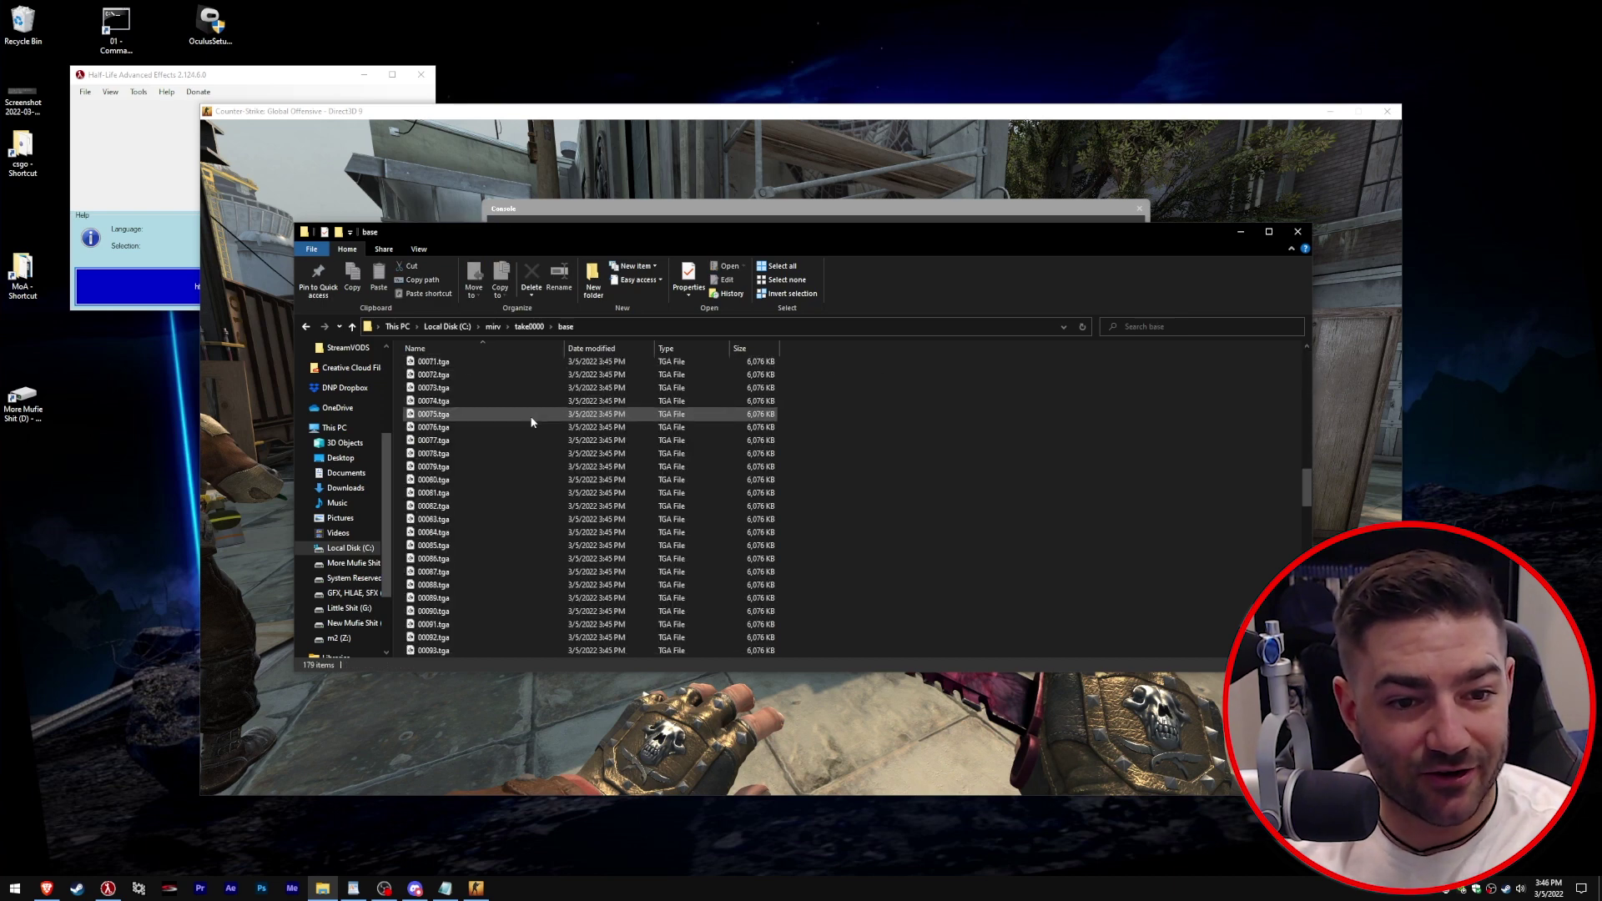
scroll(532, 420, "down", 20)
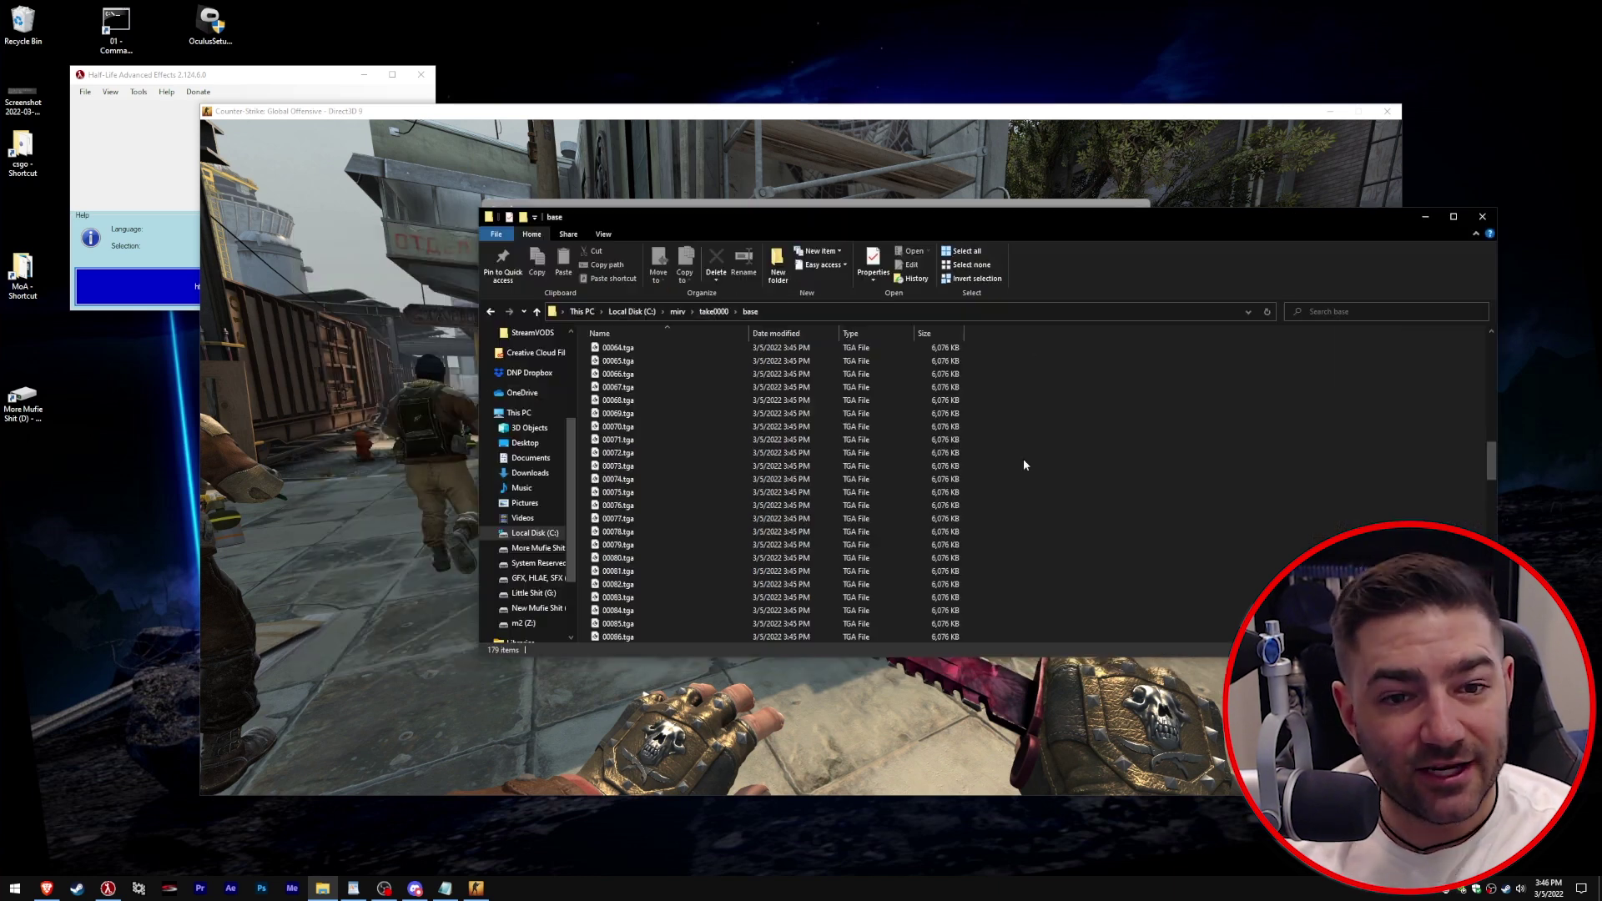
scroll(1023, 460, "up", 20)
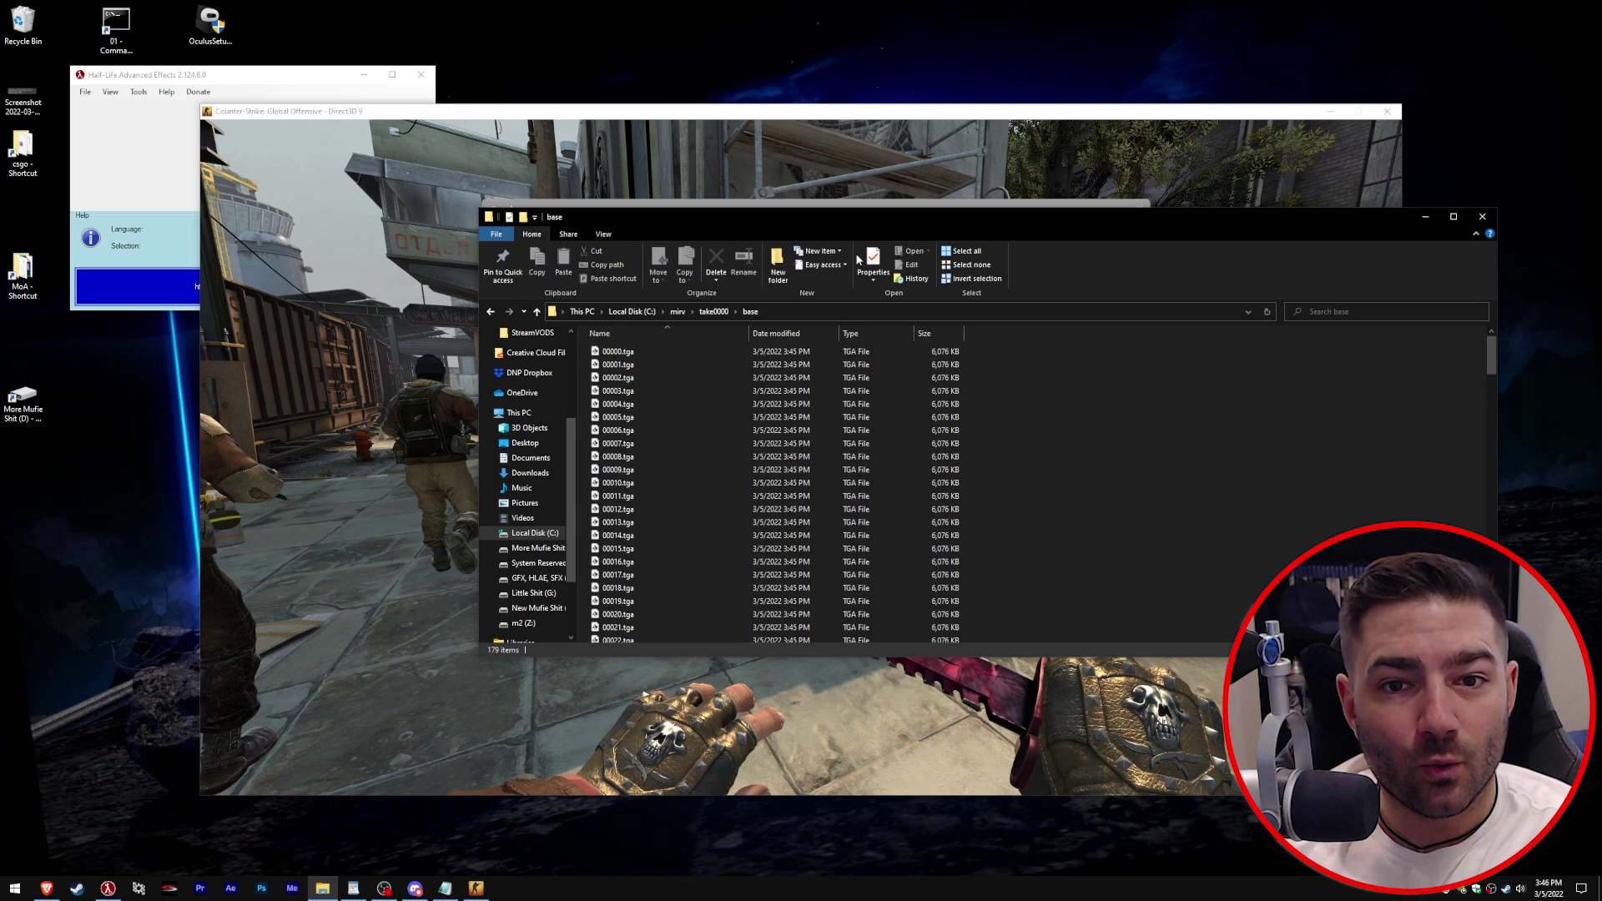
left_click_drag(860, 219, 647, 288)
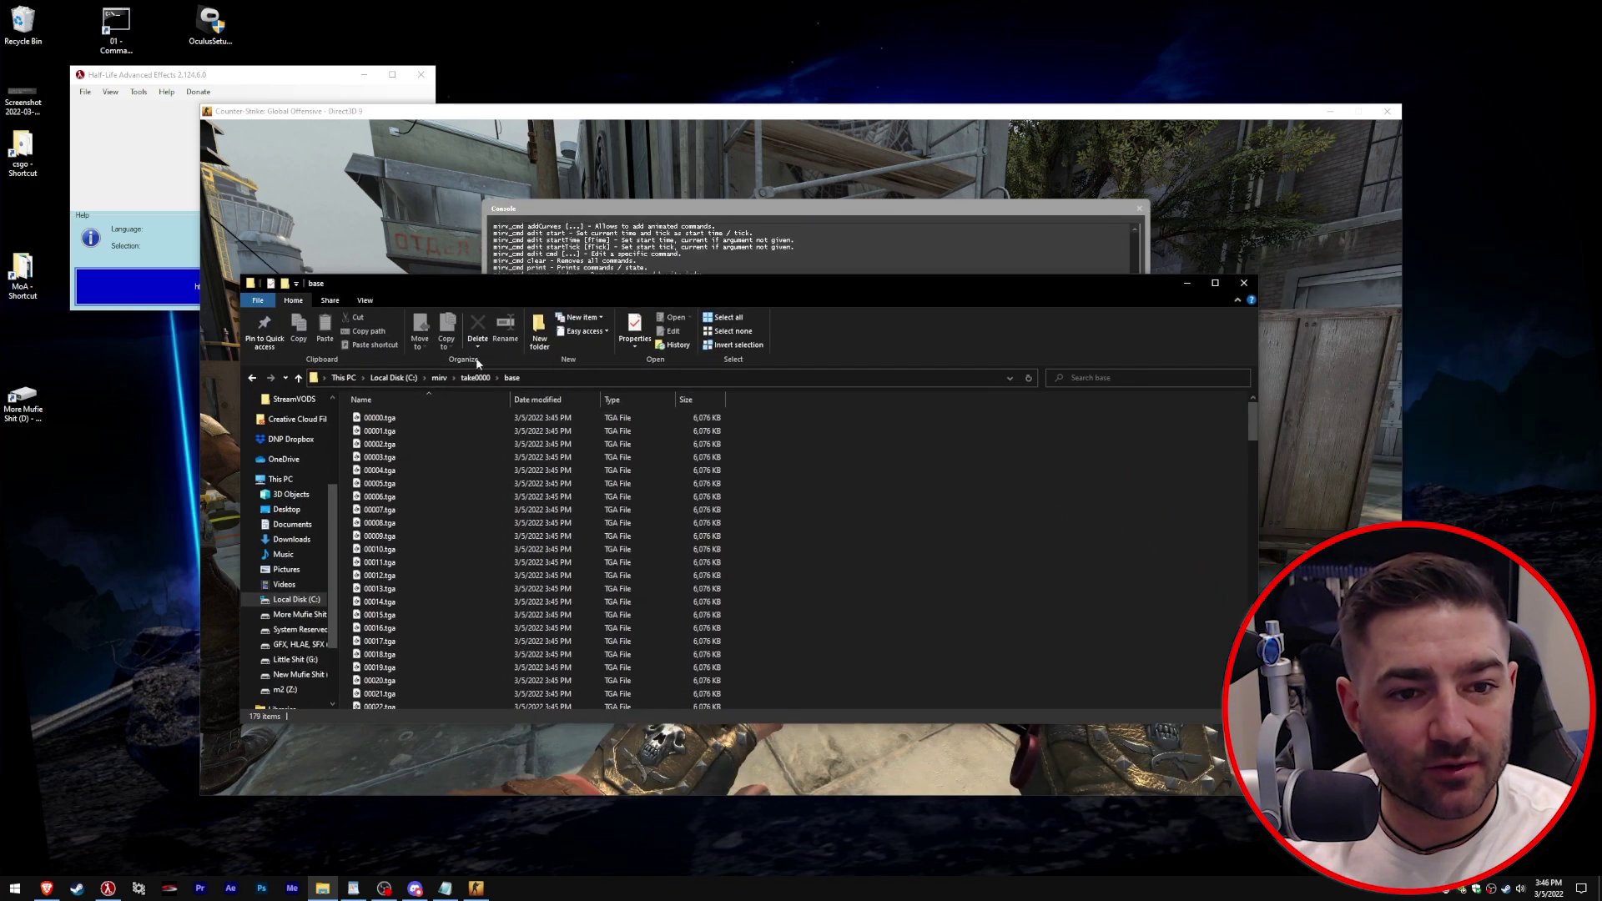
left_click(439, 379)
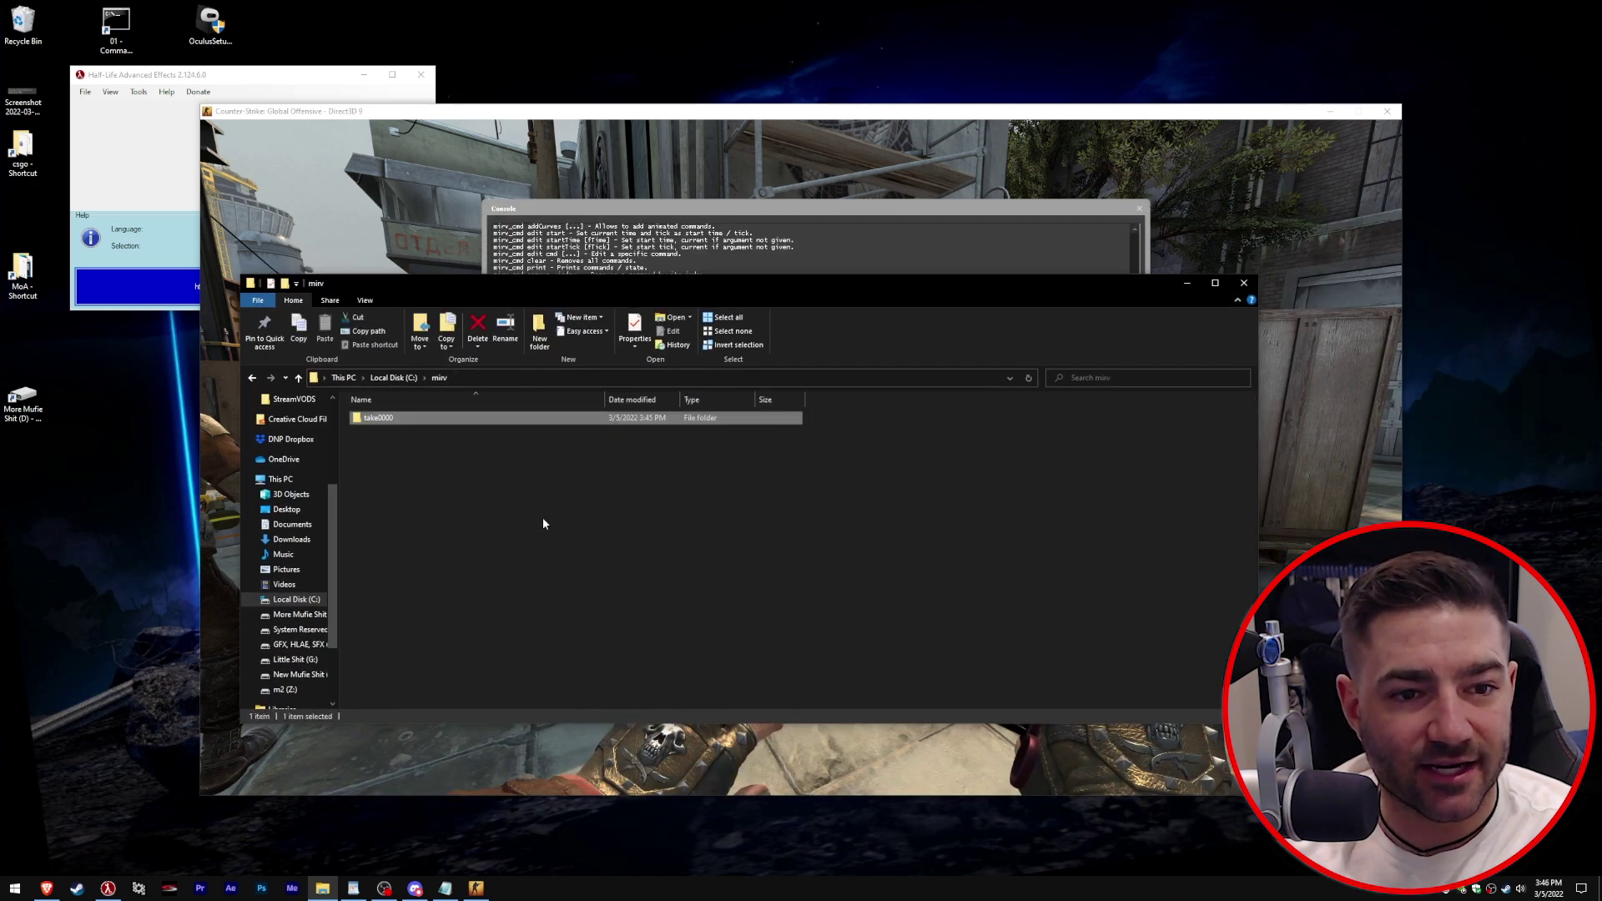
left_click(984, 214)
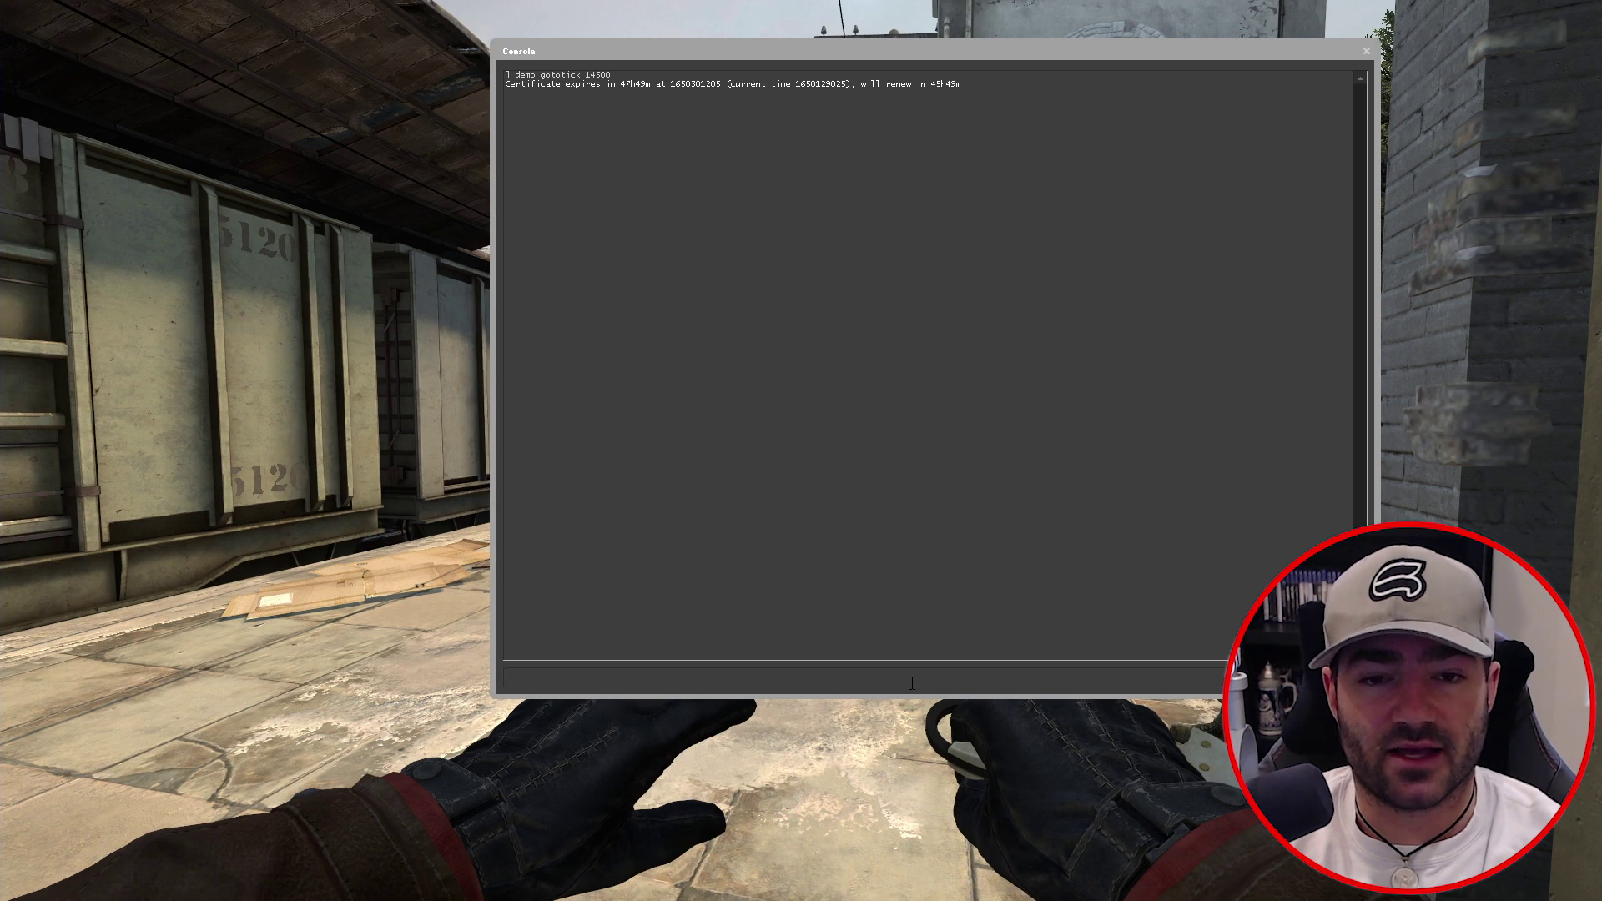
- Print the current demo tick with "mirv_campath print"
type("m")
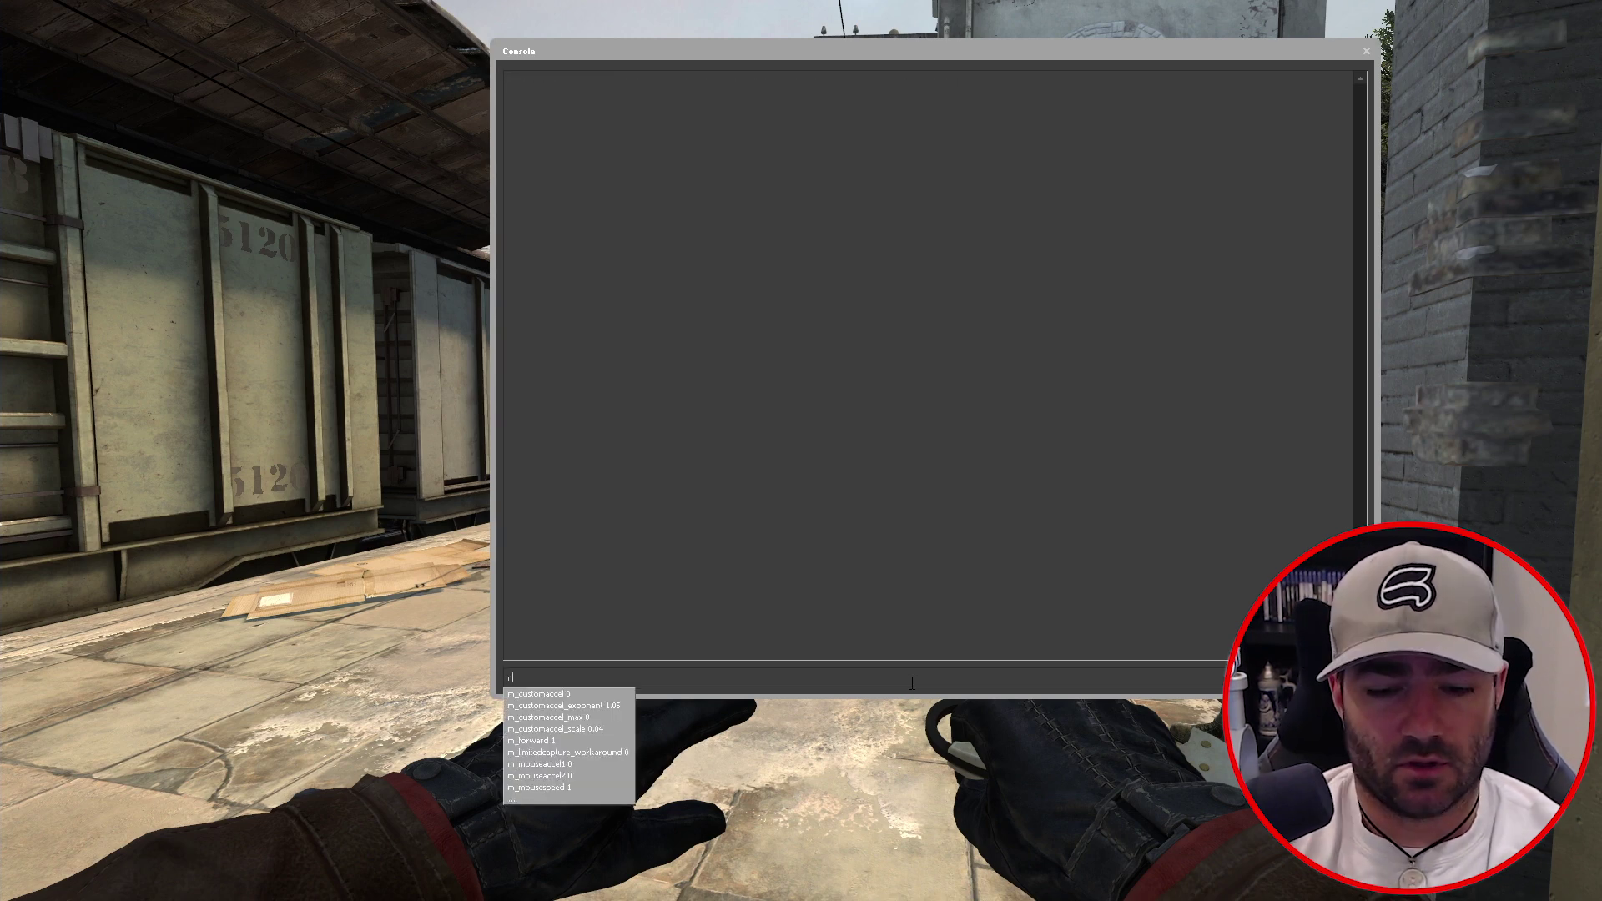
type("irv_cam")
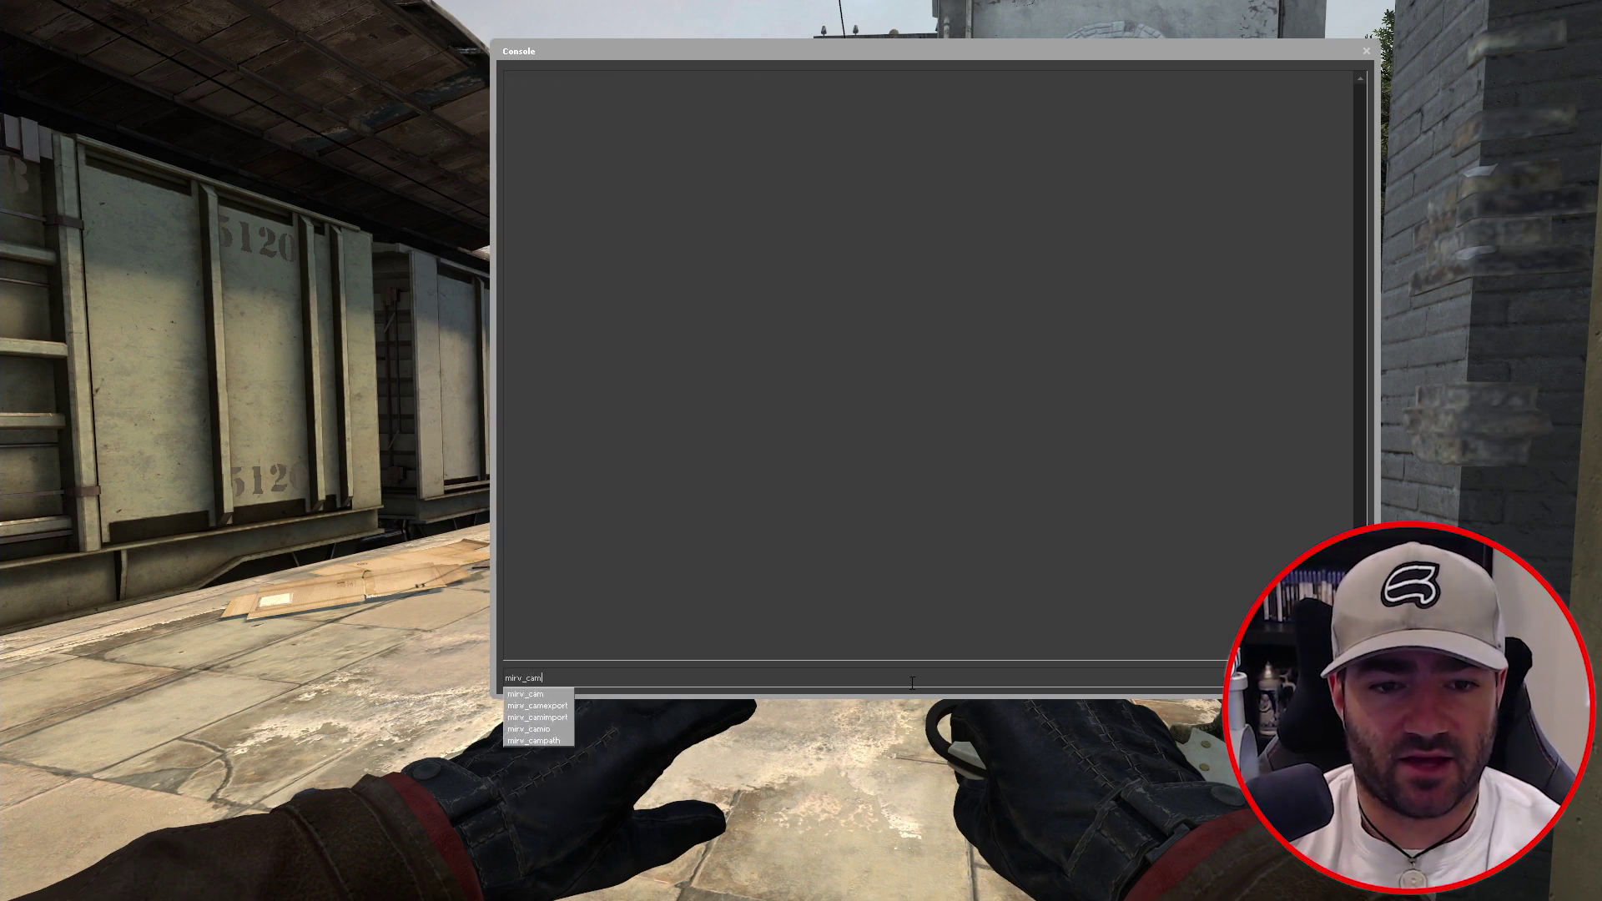
type("path perinth prin")
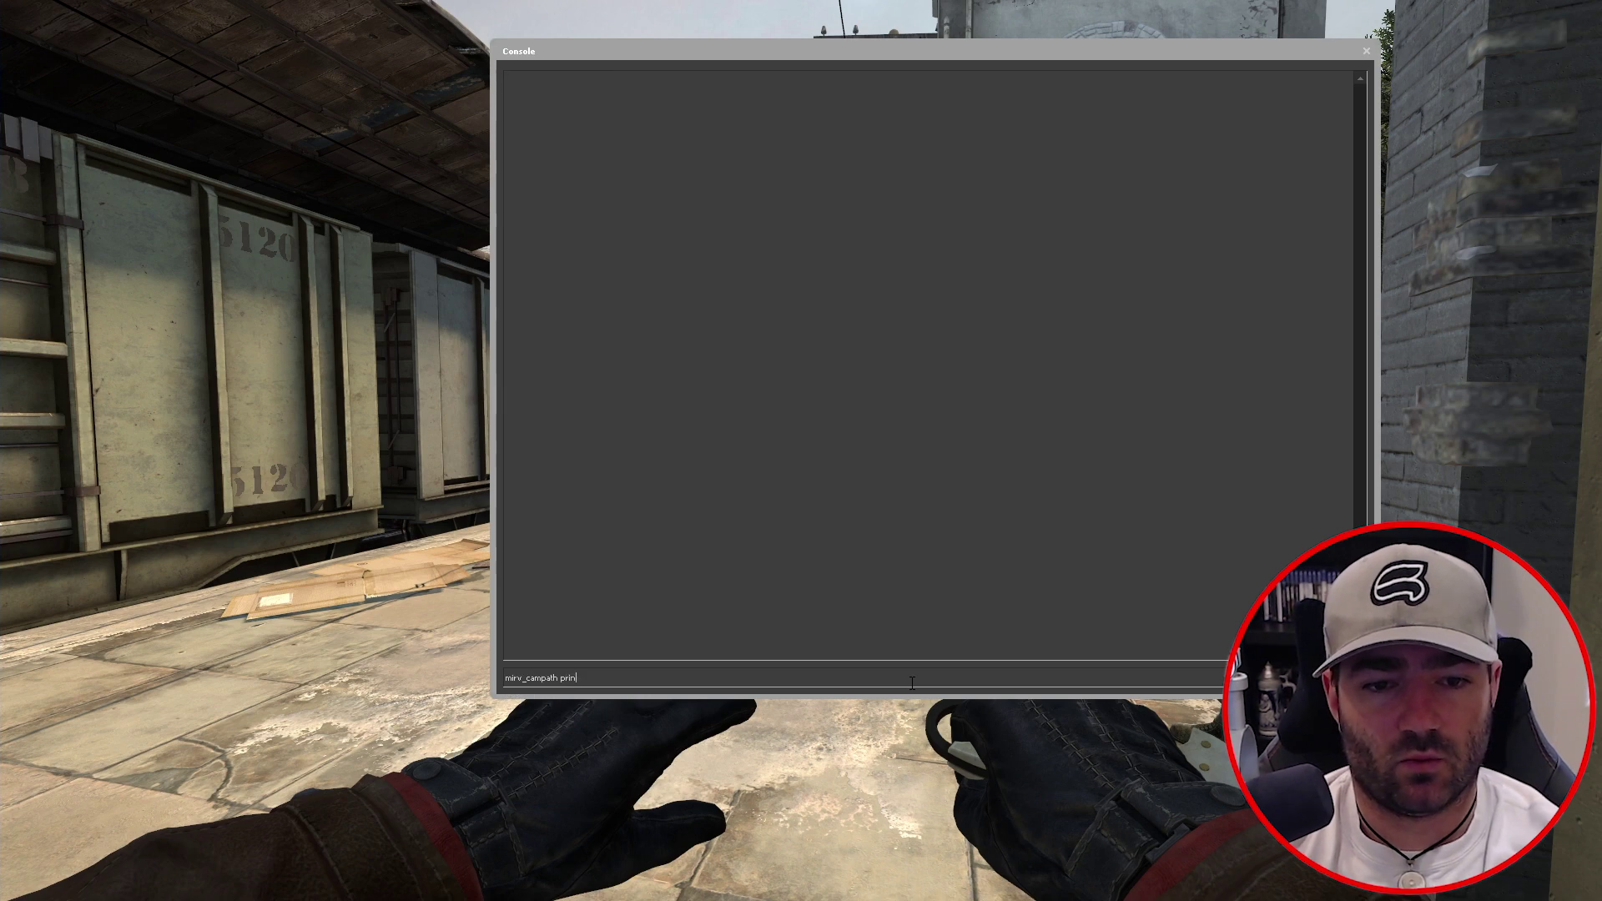
key("Return")
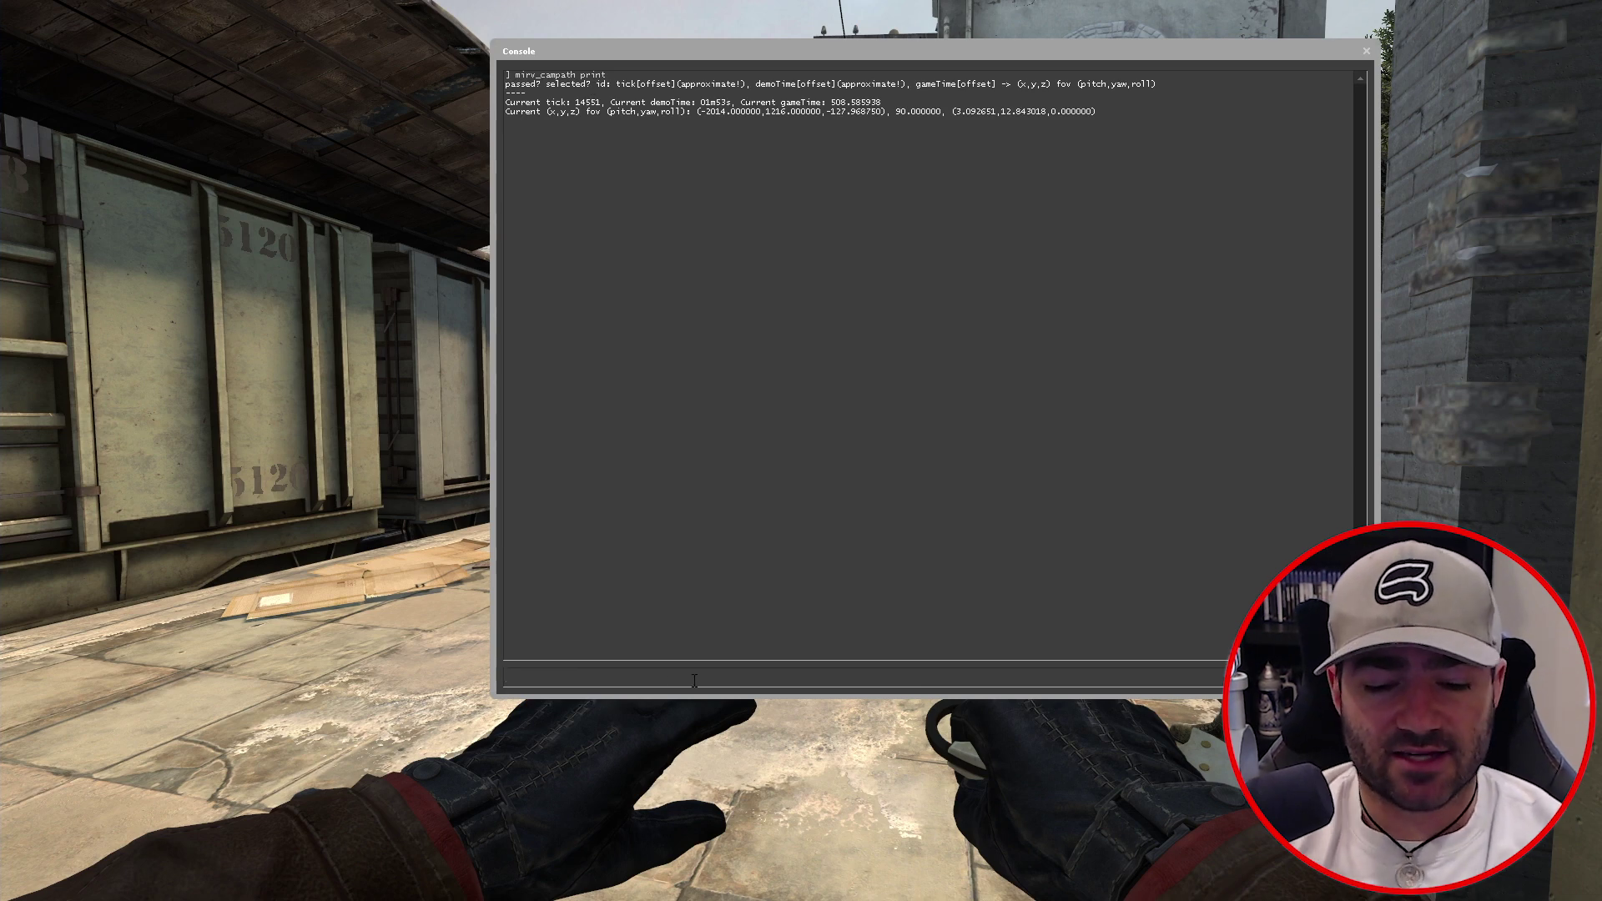
- Begin a multi-command entry for tick 15000 with mirv_cmd addAtTick 15000 "mirv_streams add baseFX base1;
type("mirv")
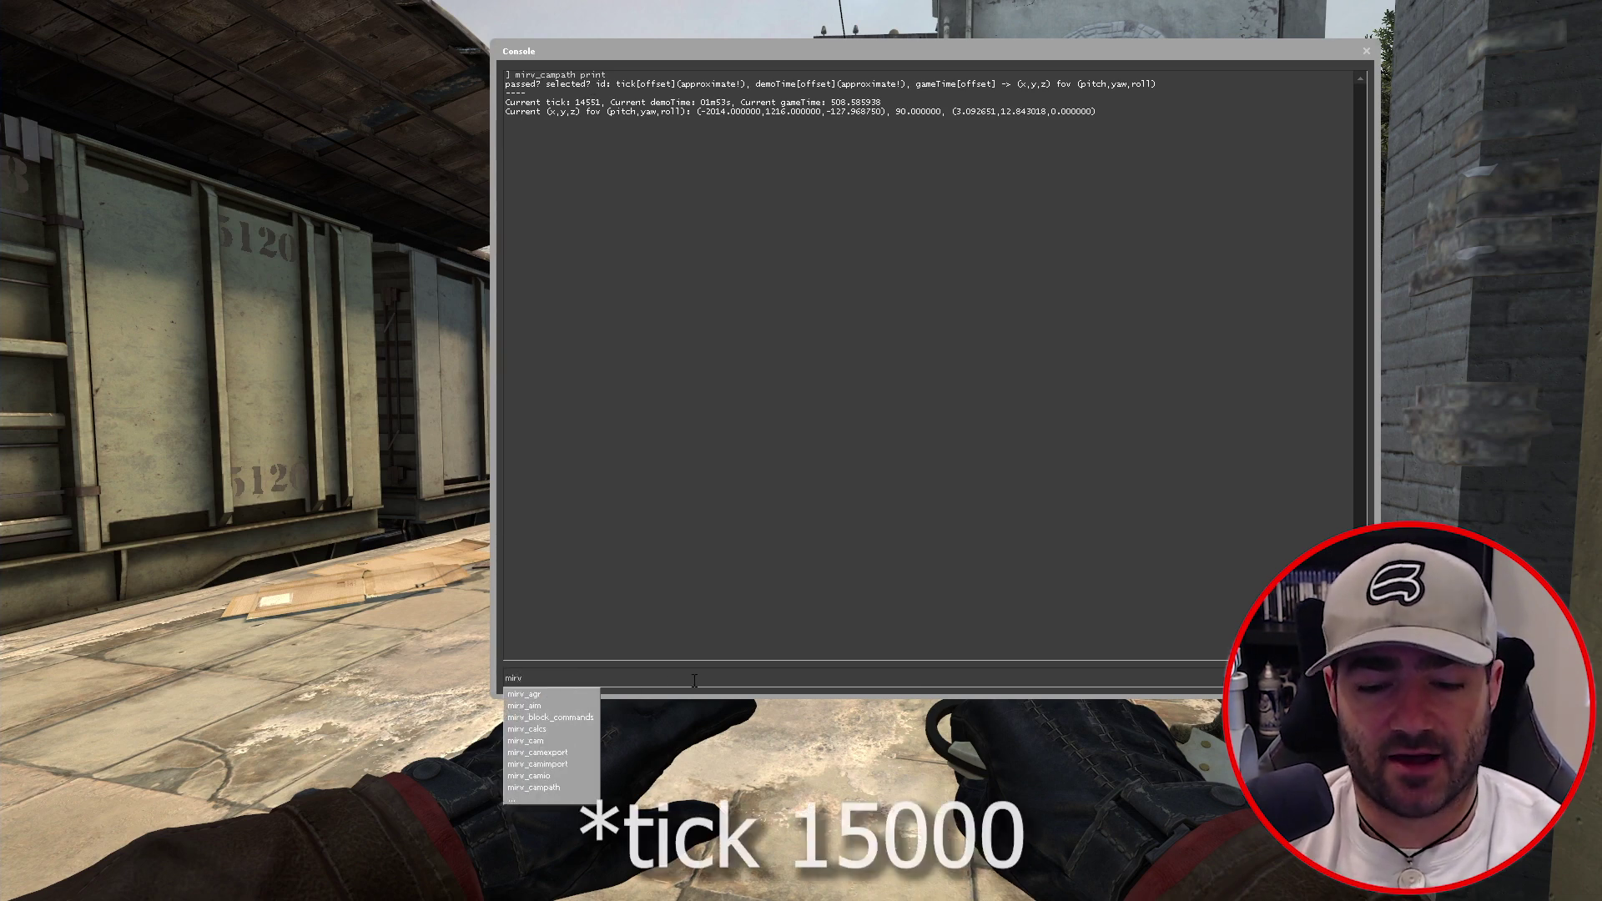
type("_cm")
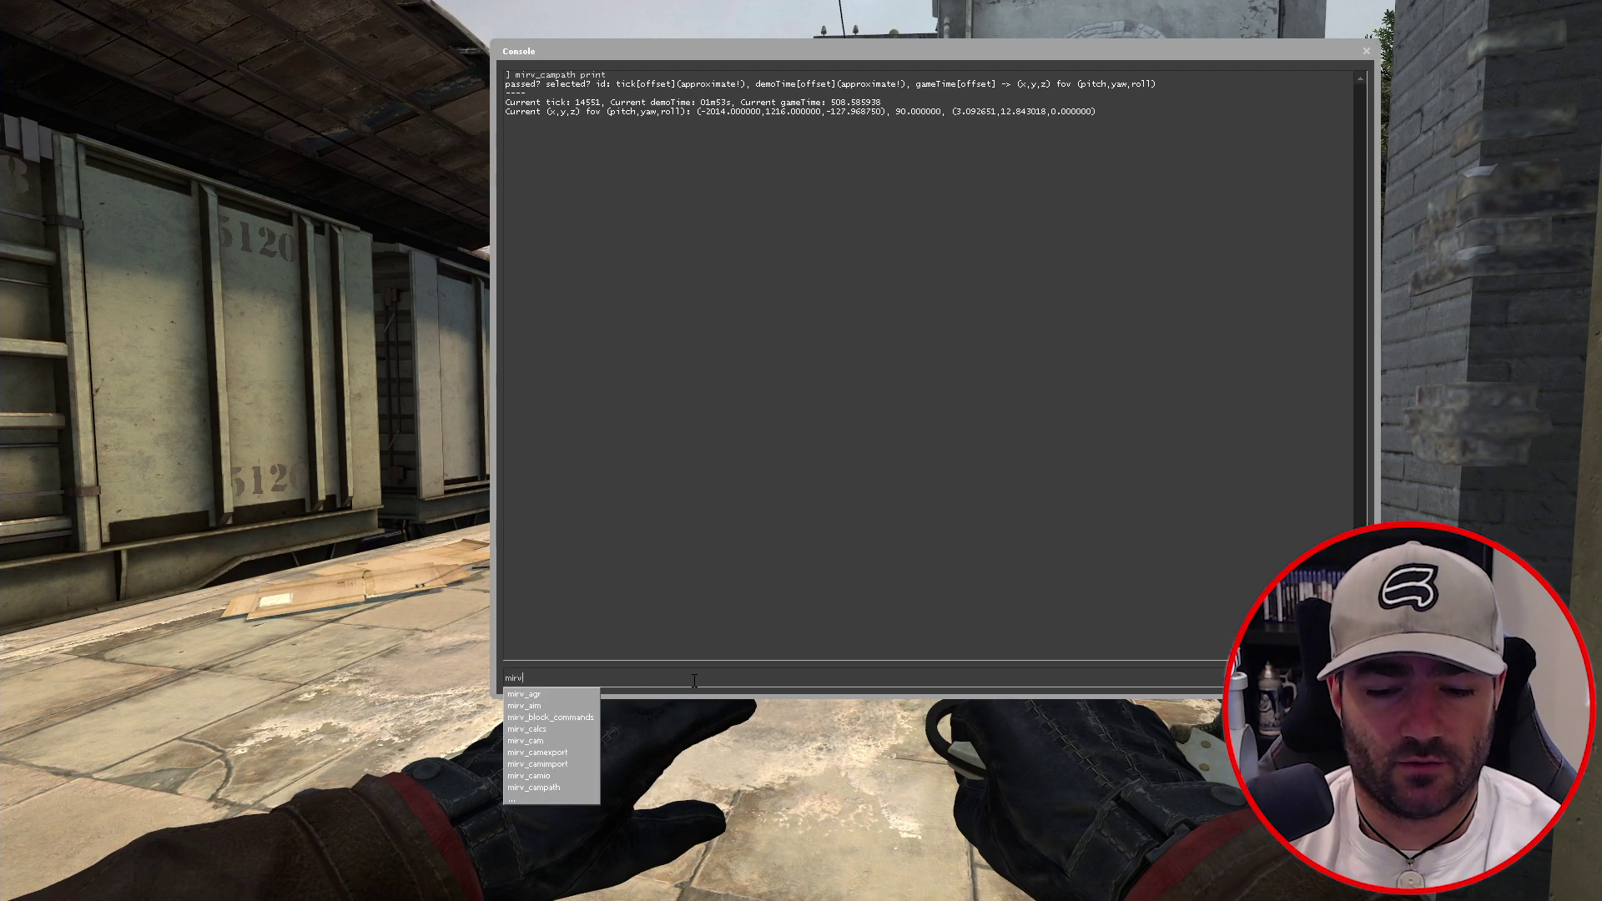
type("d a")
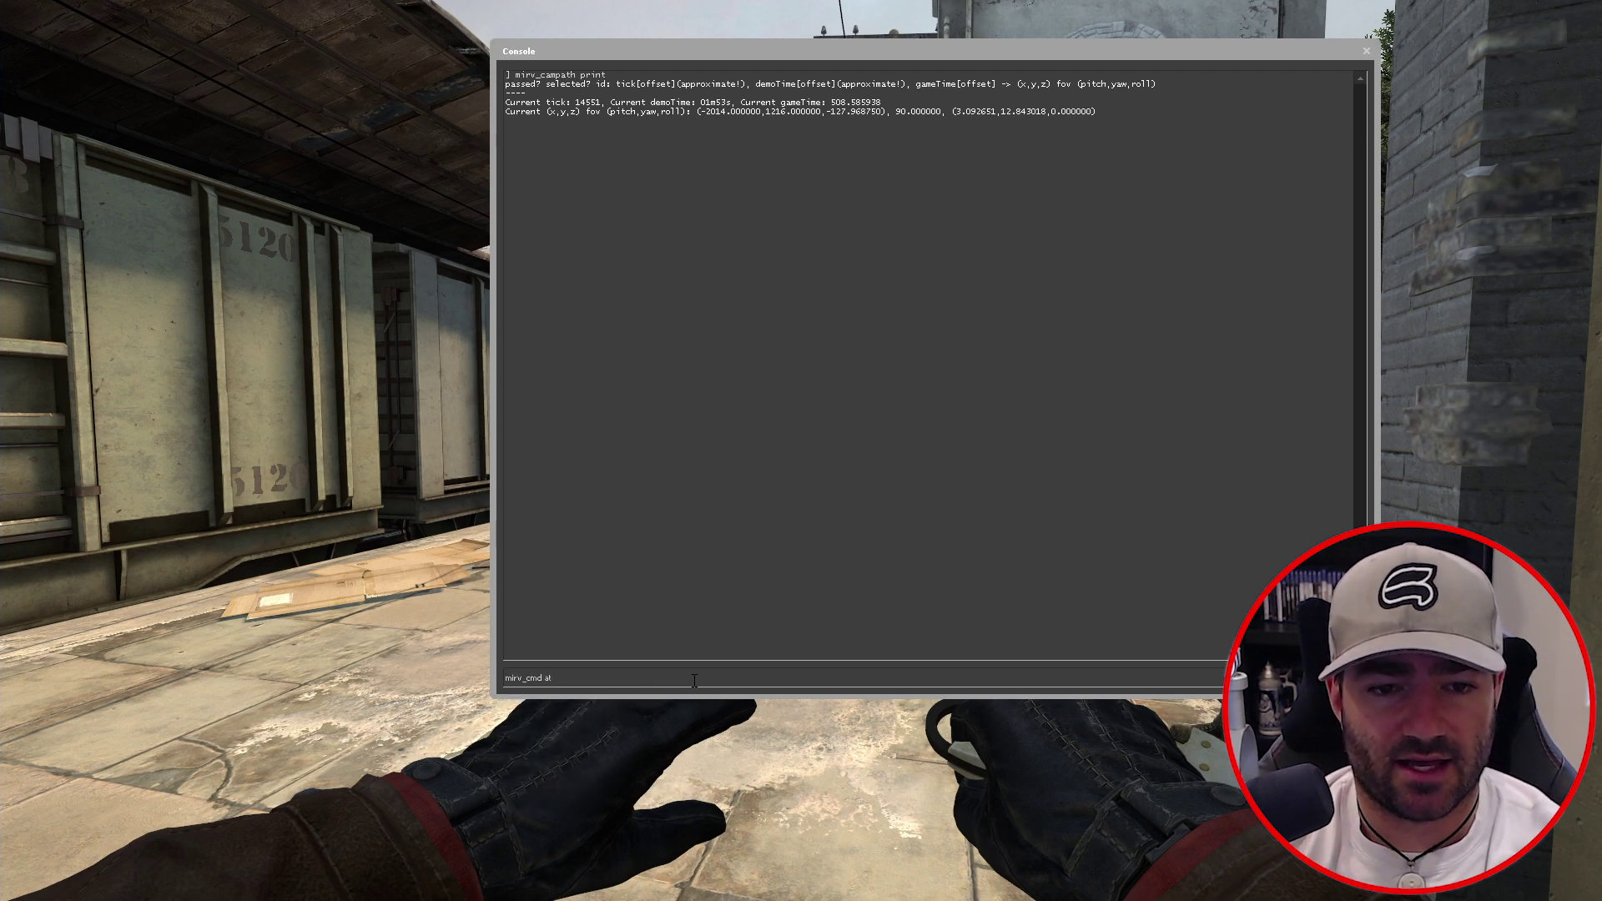
type("ddAtTick 12")
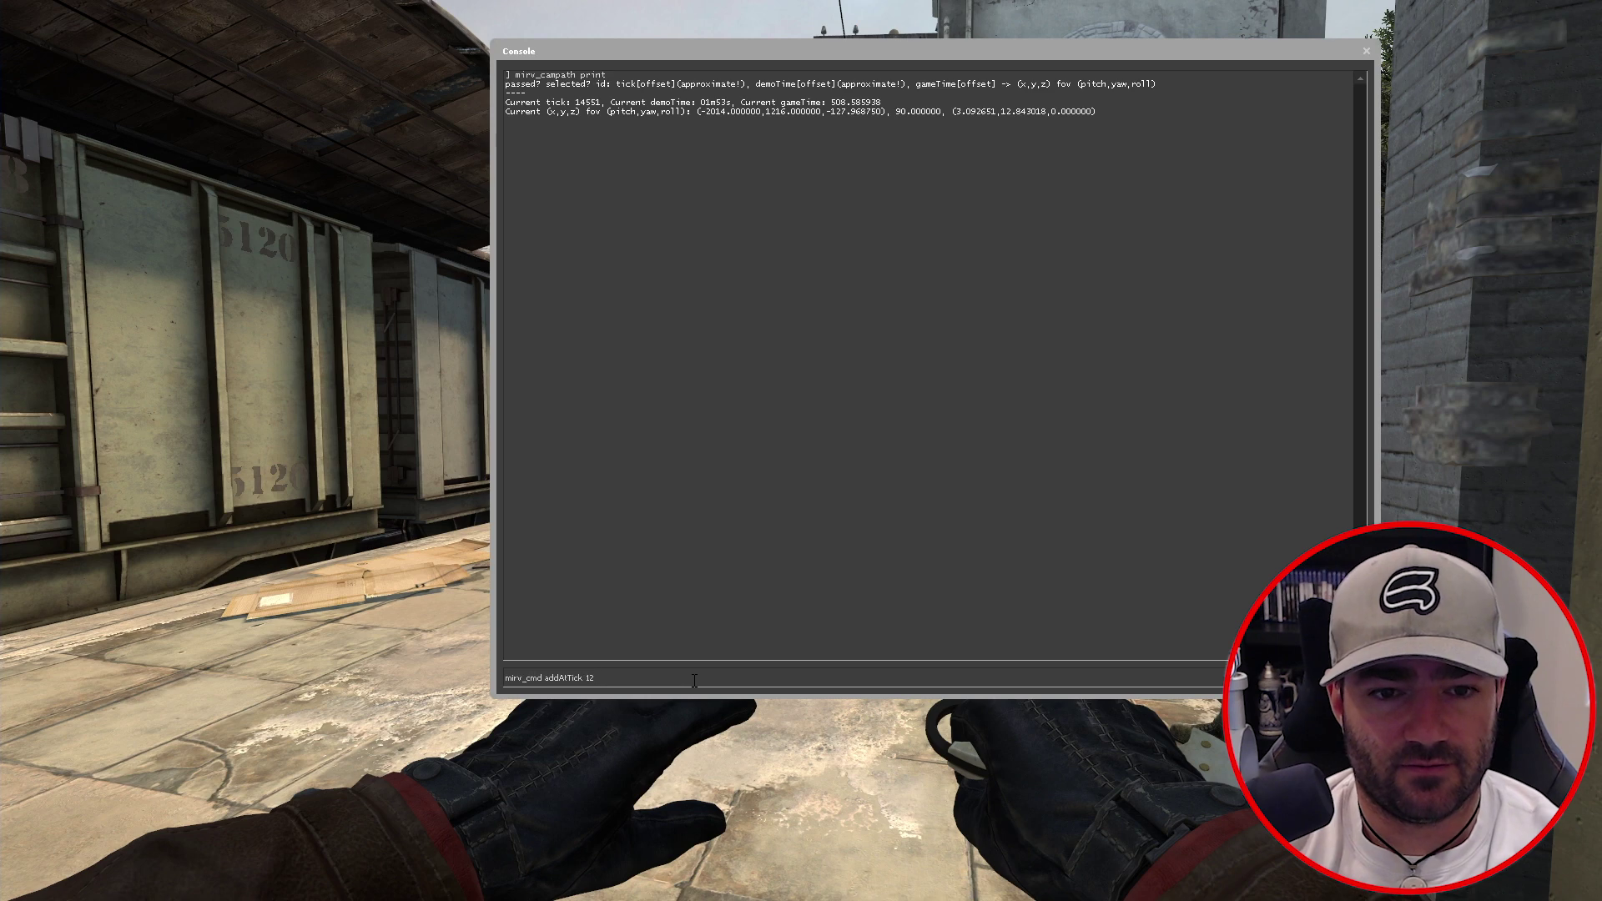
key("BackSpace")
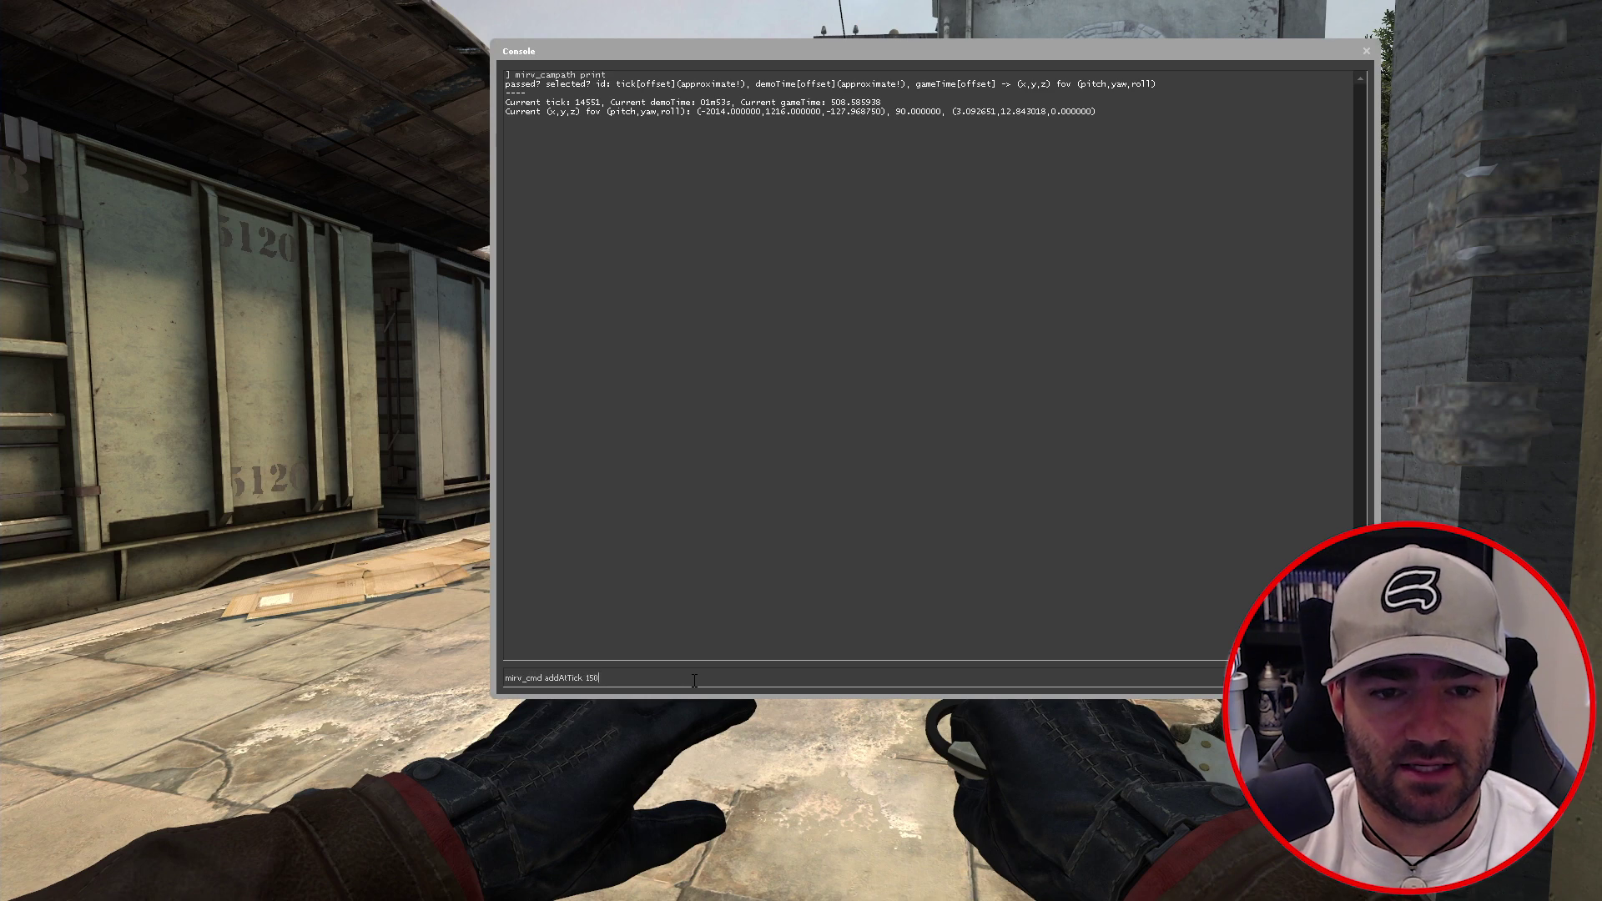
type("5000")
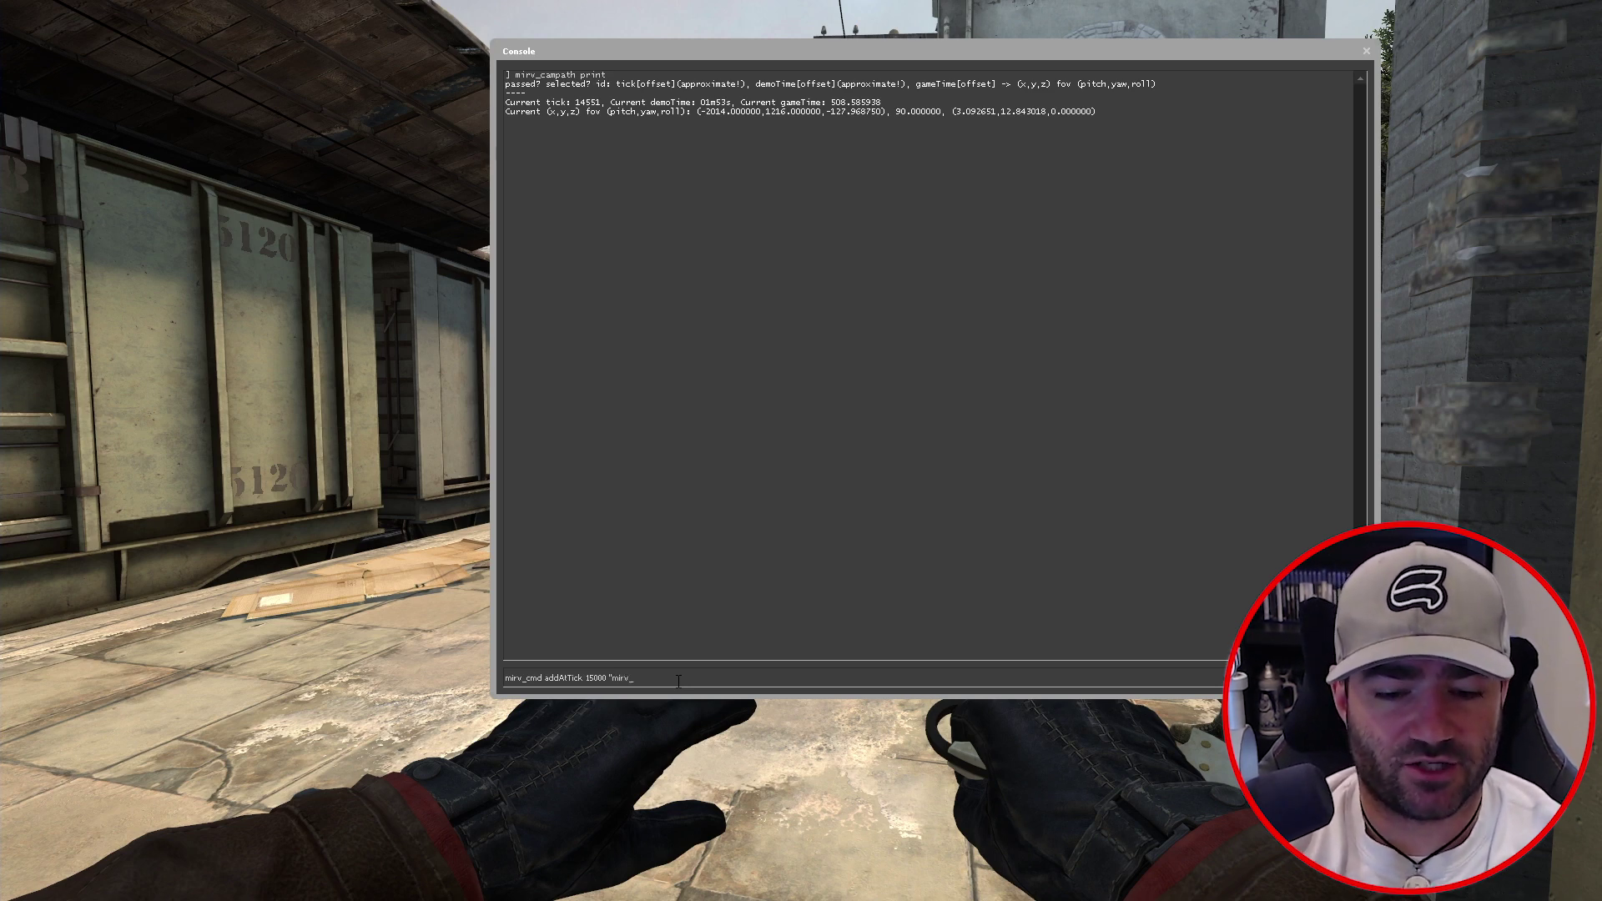
type("\"mirv_streams ")
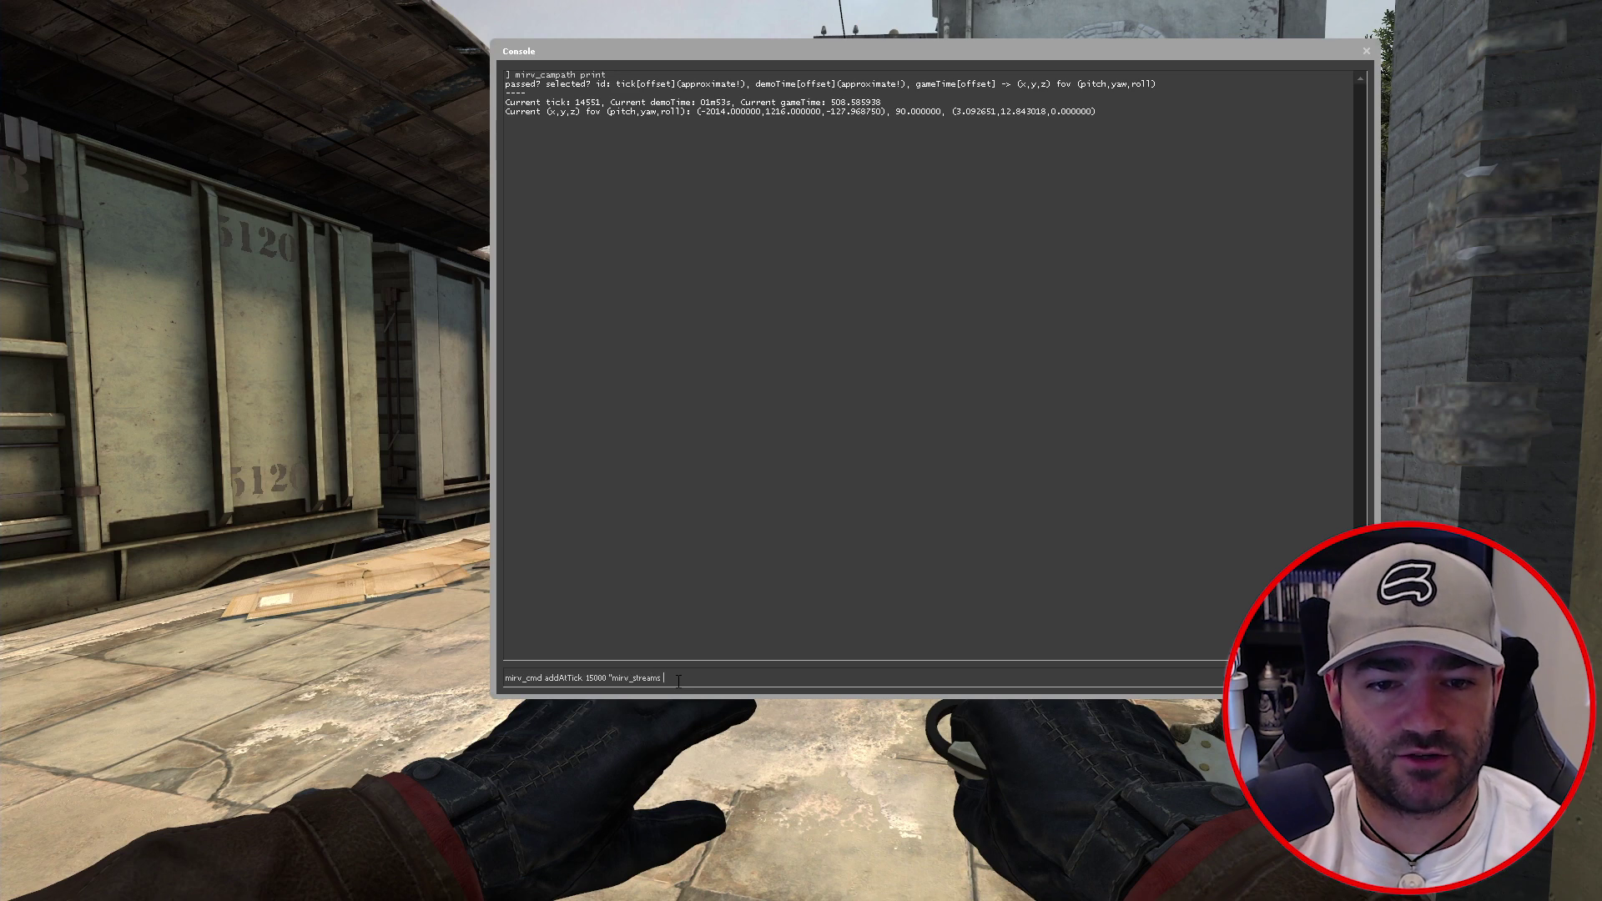
type("add baseFX base")
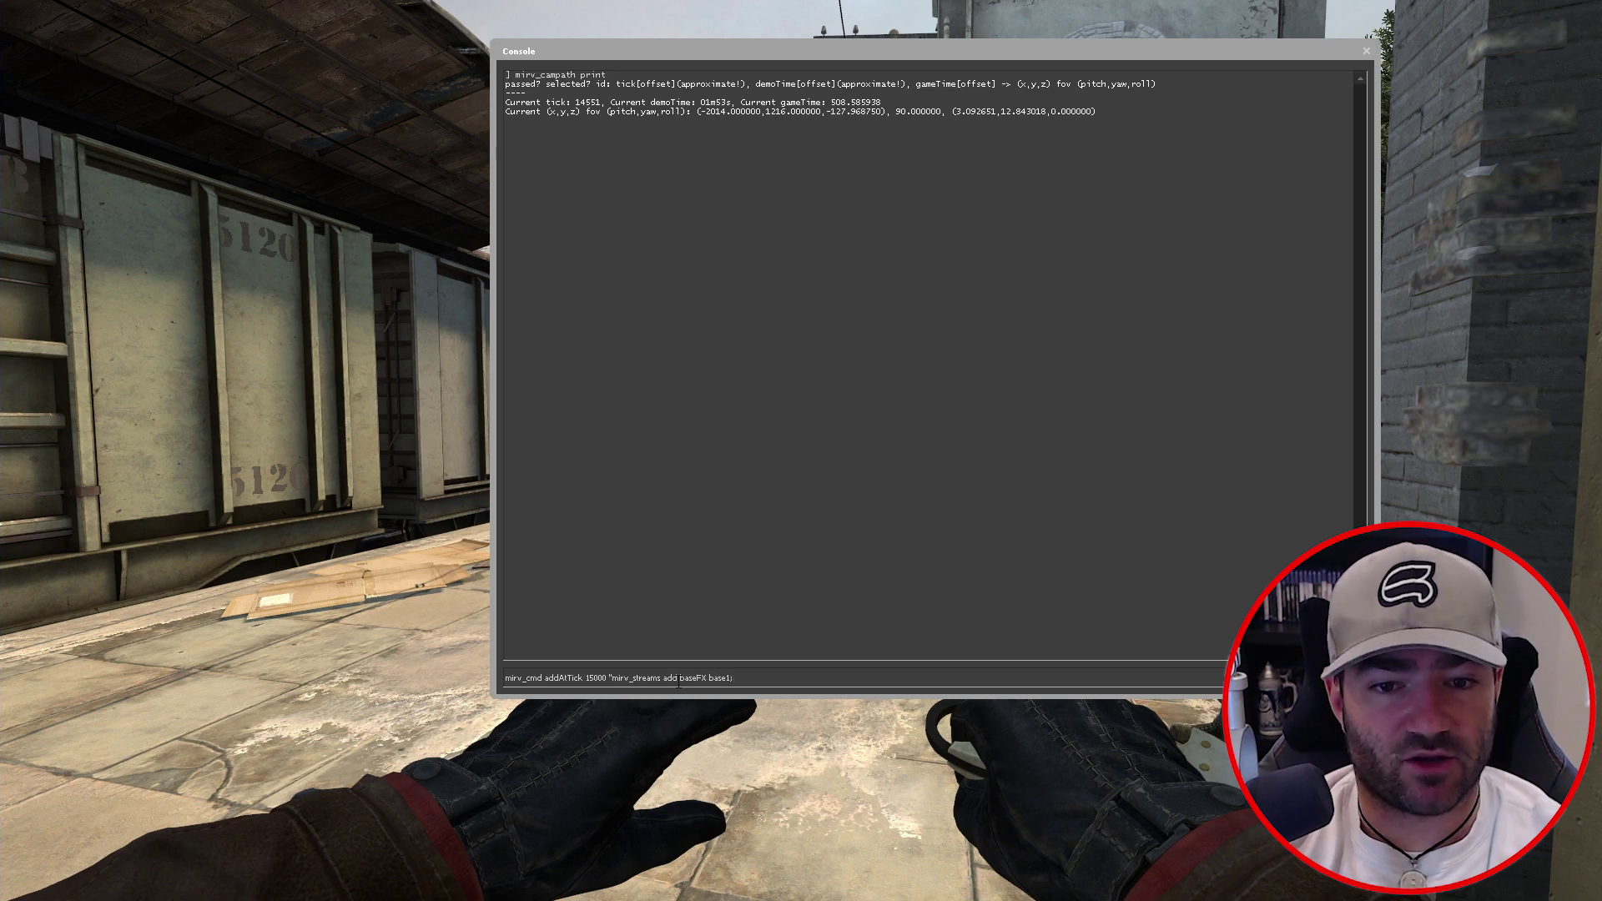
type("1;")
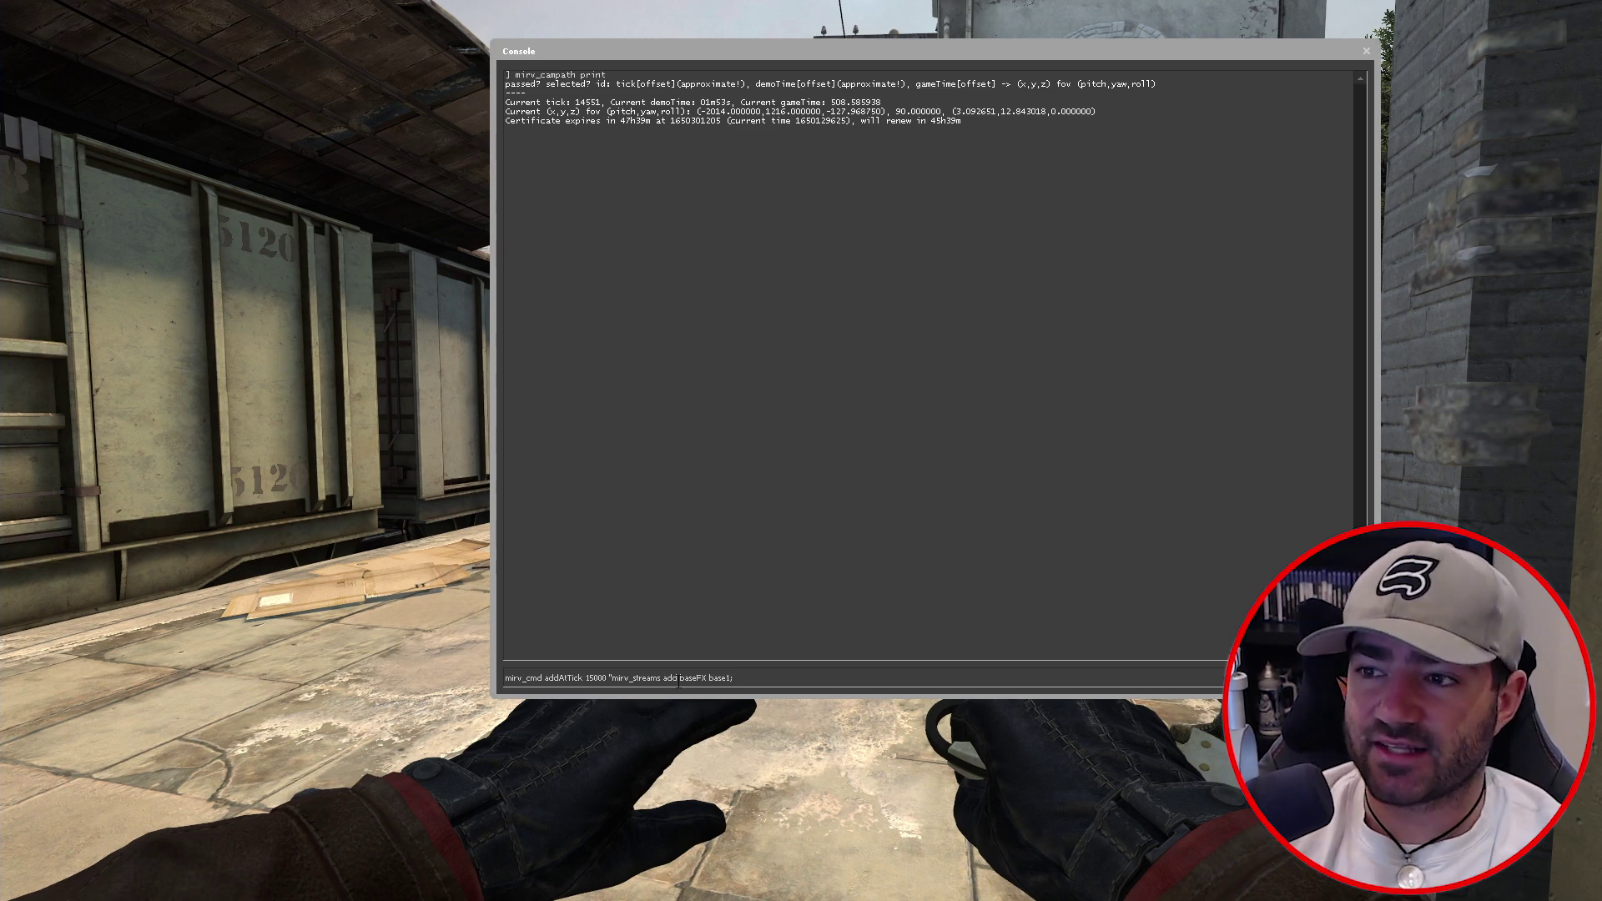
- Extend the quoted tick 15000 command list with "host_timescale 0; host_framerate 300"
type("host_")
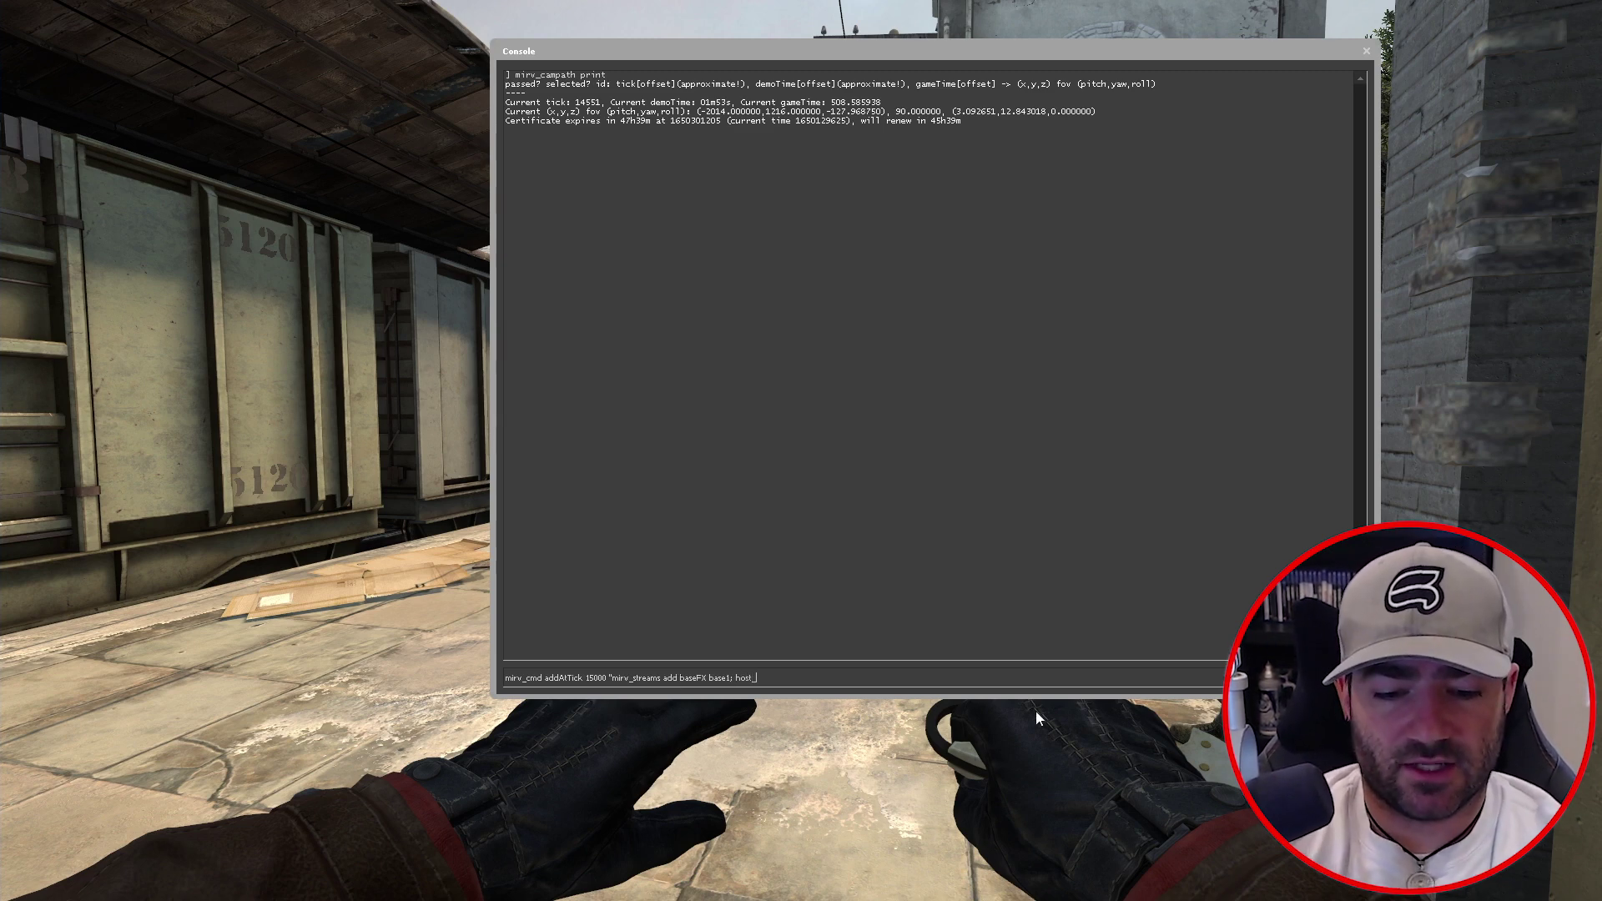
type("timescale 0; ho")
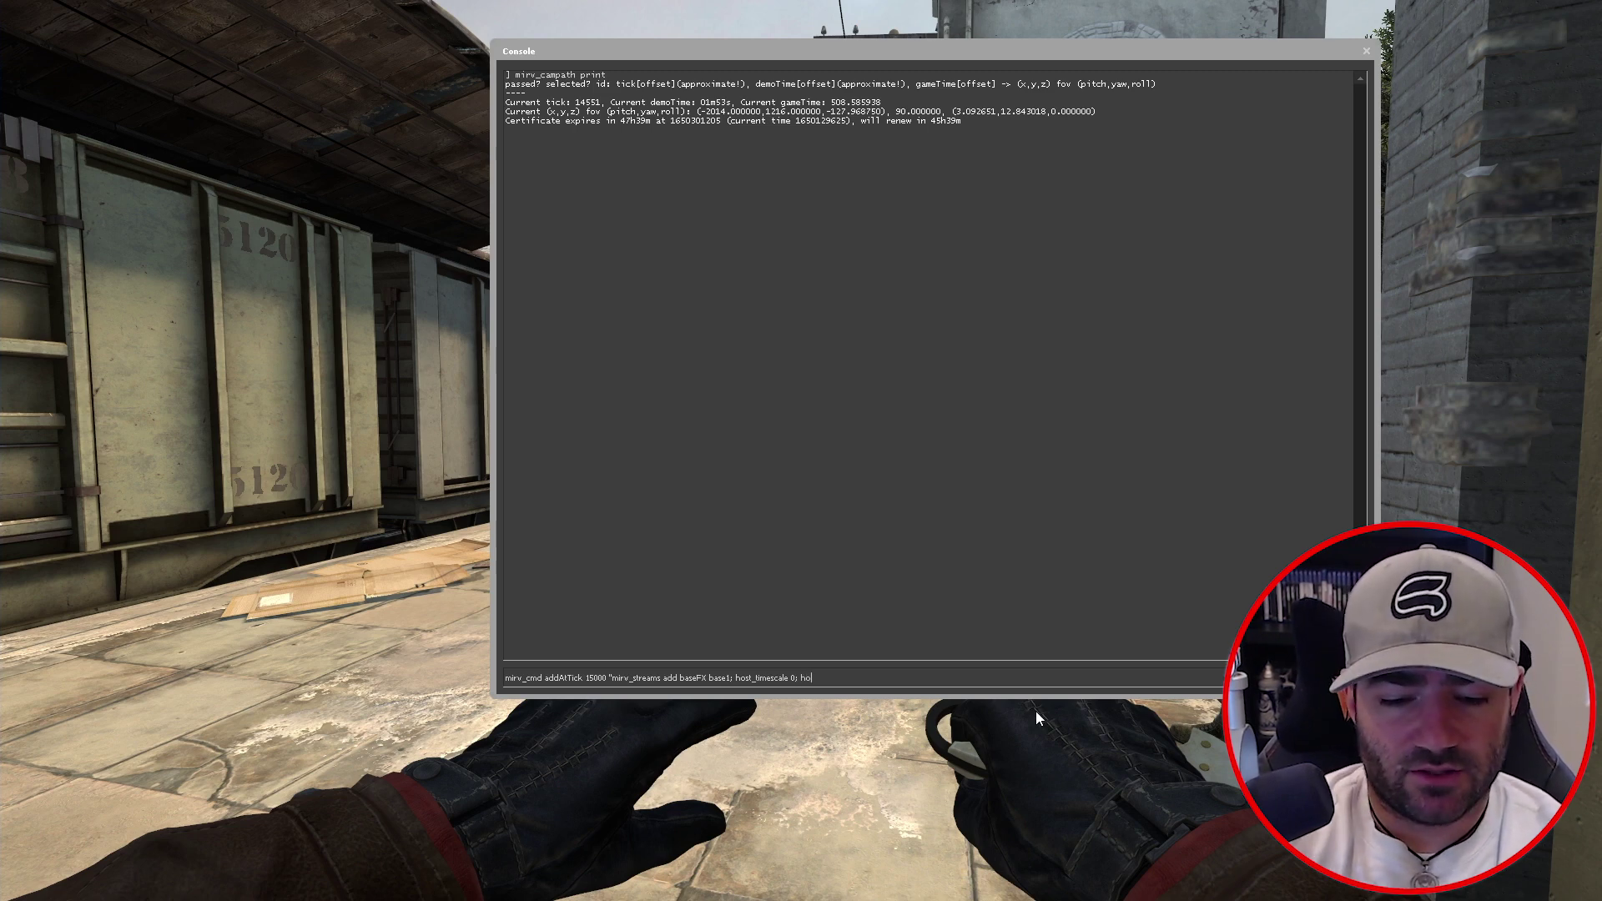
type("st_fra")
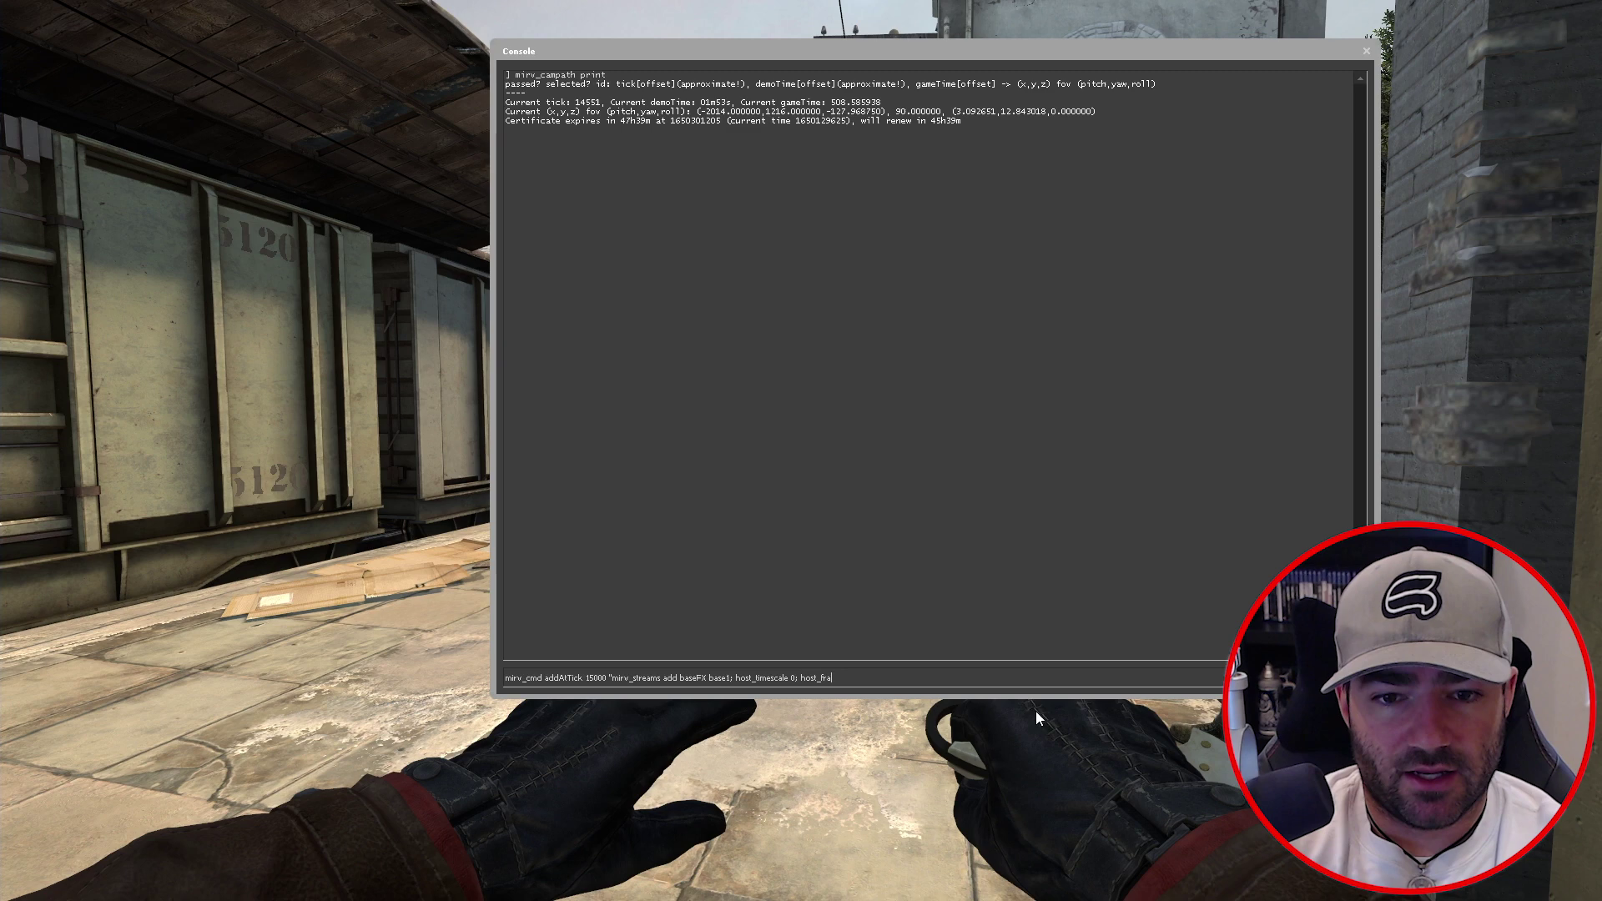
type("merate")
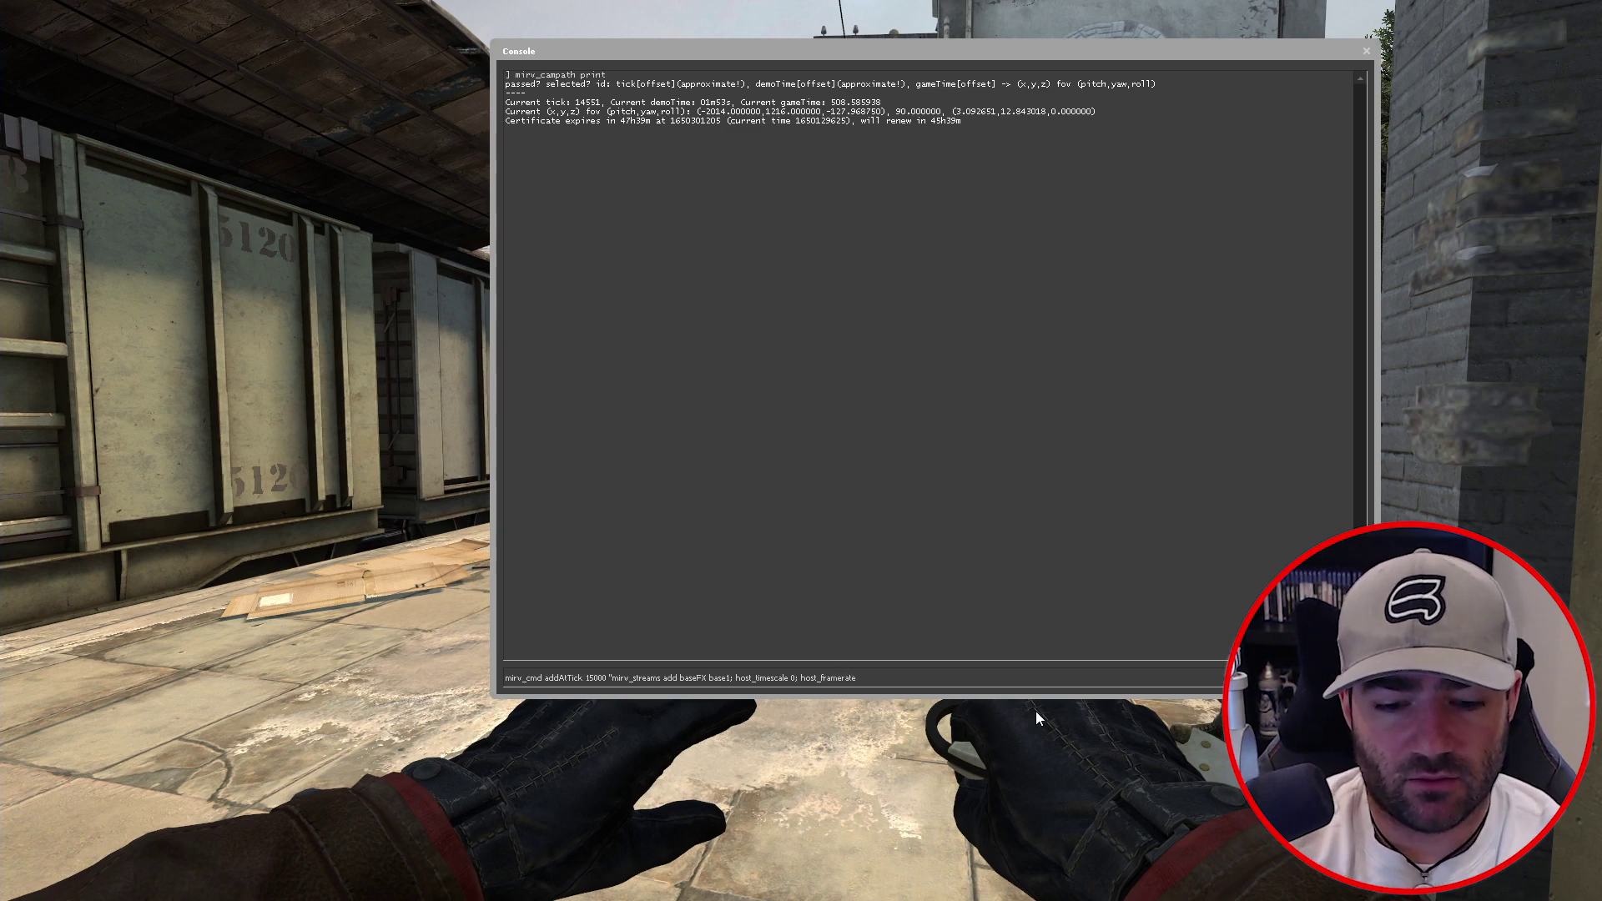
type(" 300")
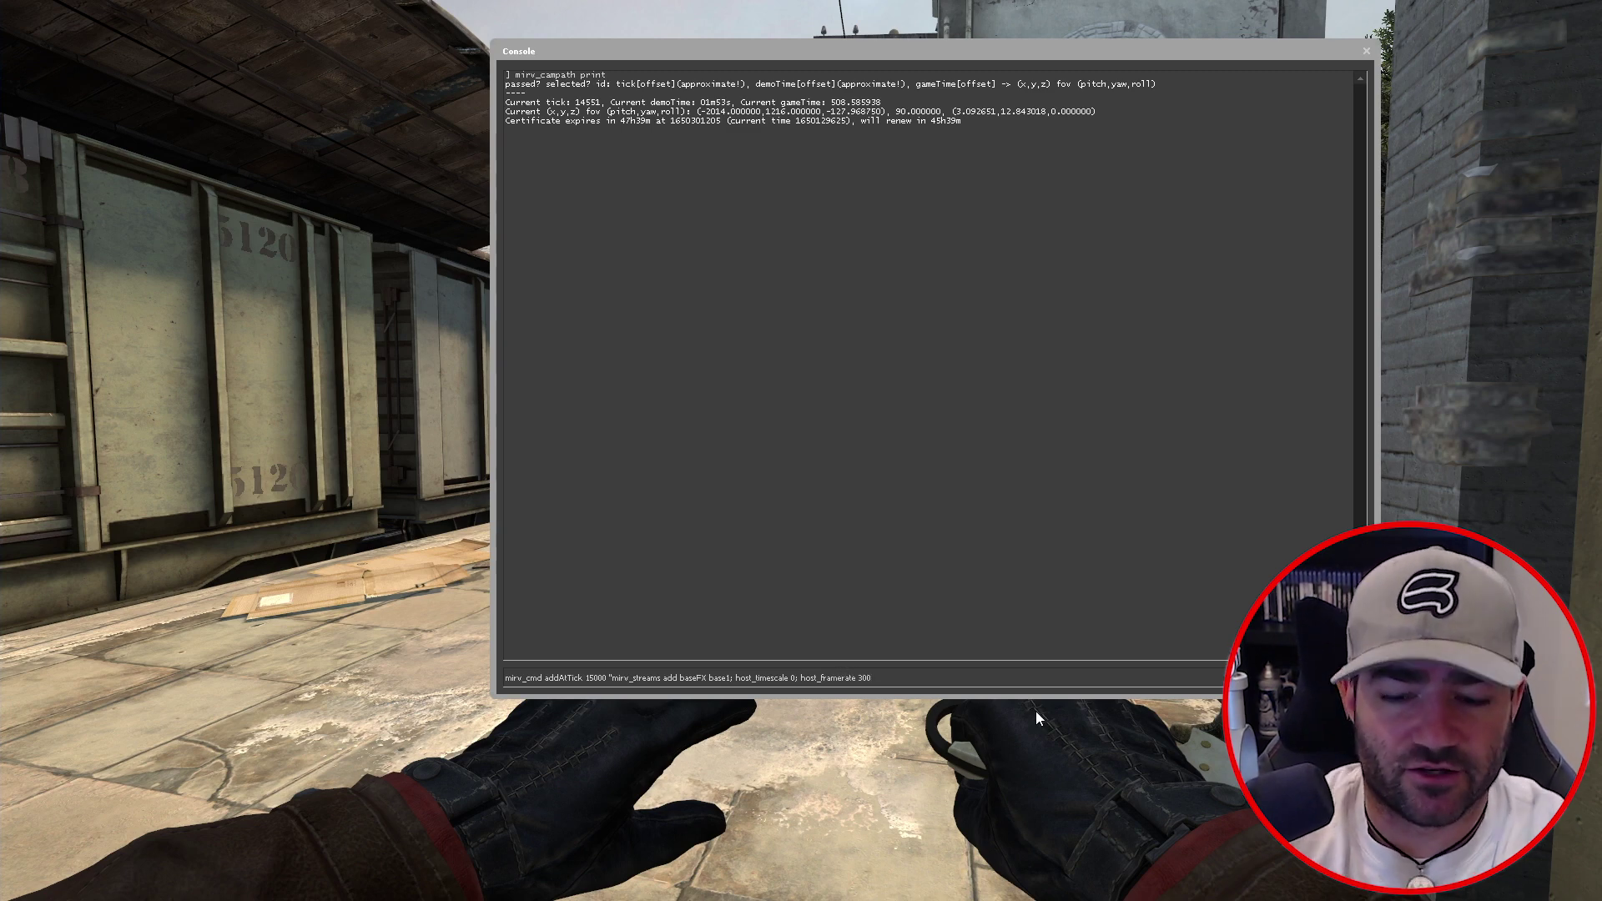
- Complete the quoted tick 15000 command list with "mirv_snd_timescale 1; mirv_streams record start" and submit the entry
type("; mirv")
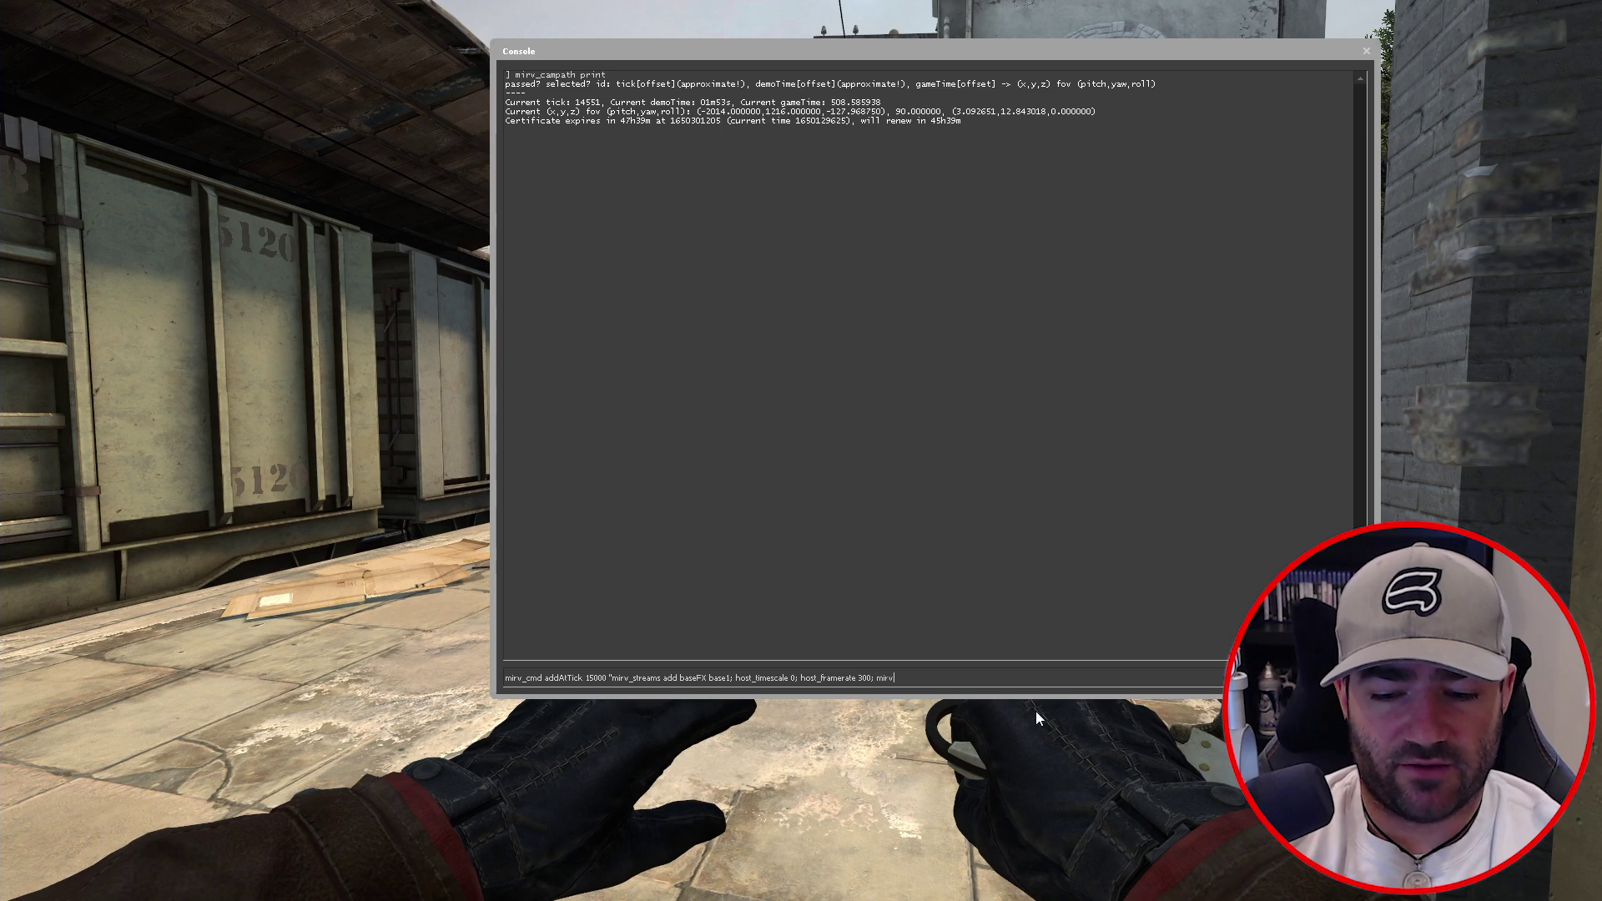
type("_snd_")
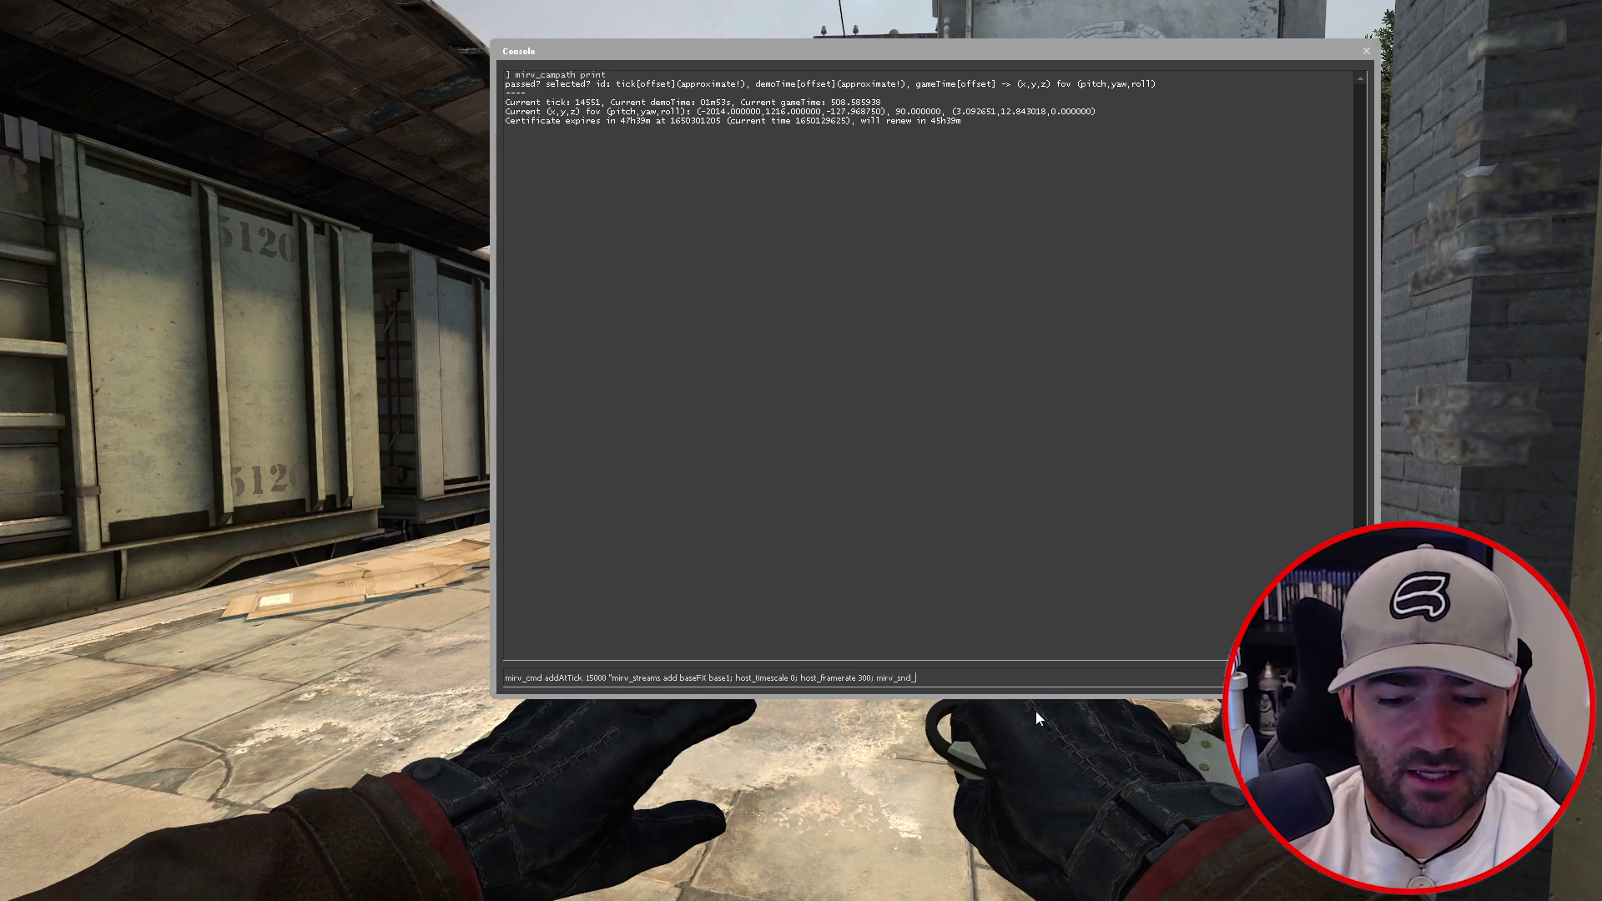
type("timescale 1")
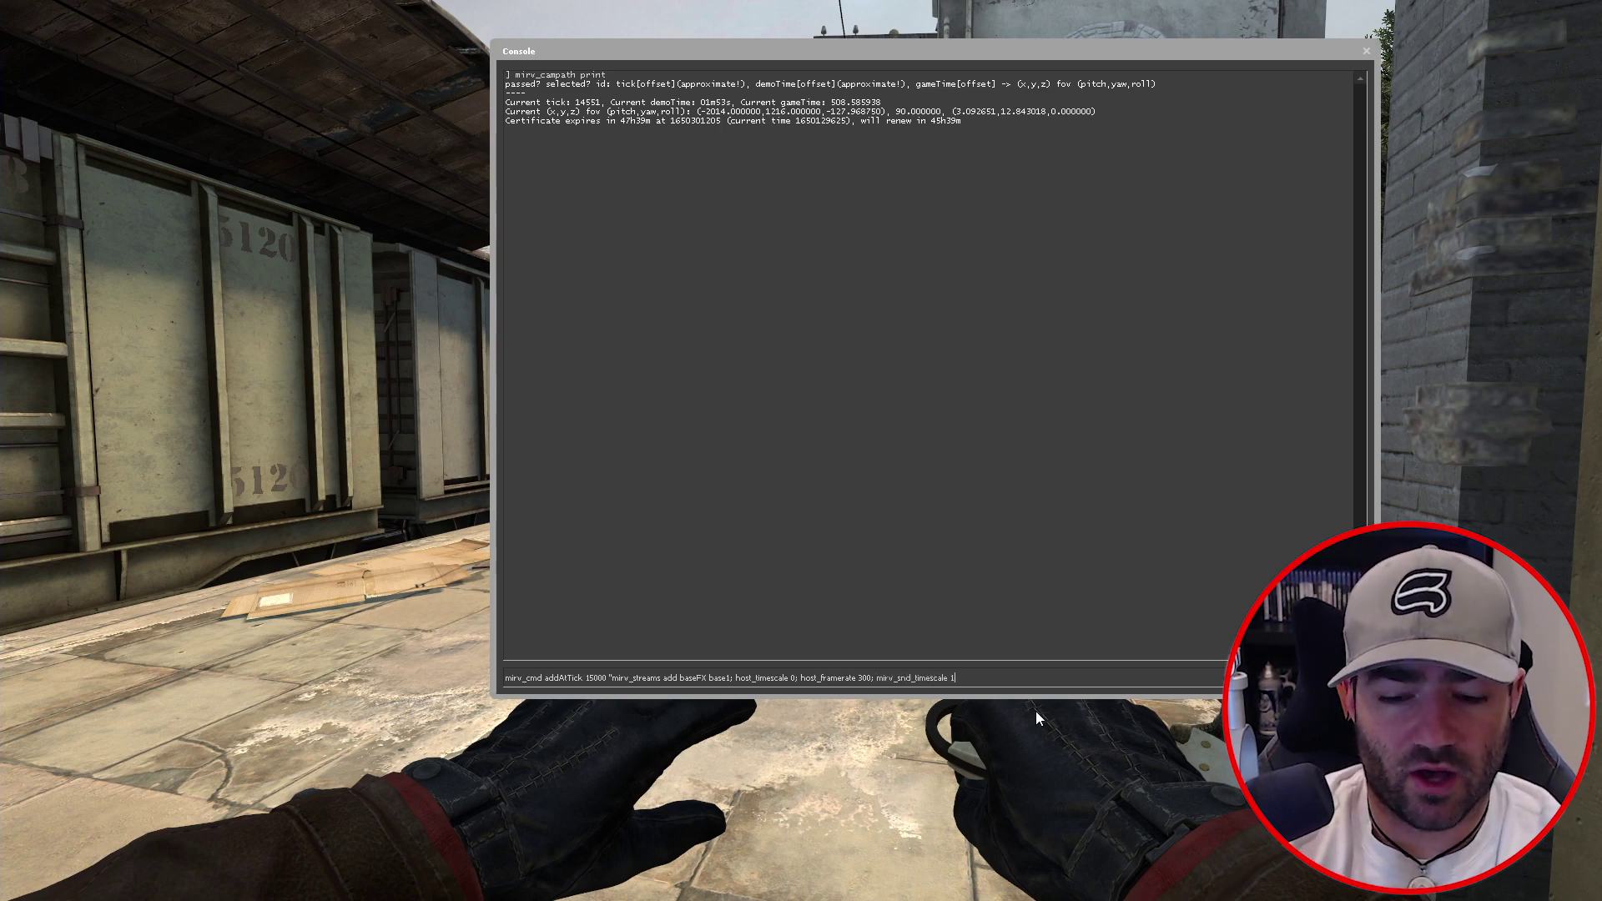
type(";")
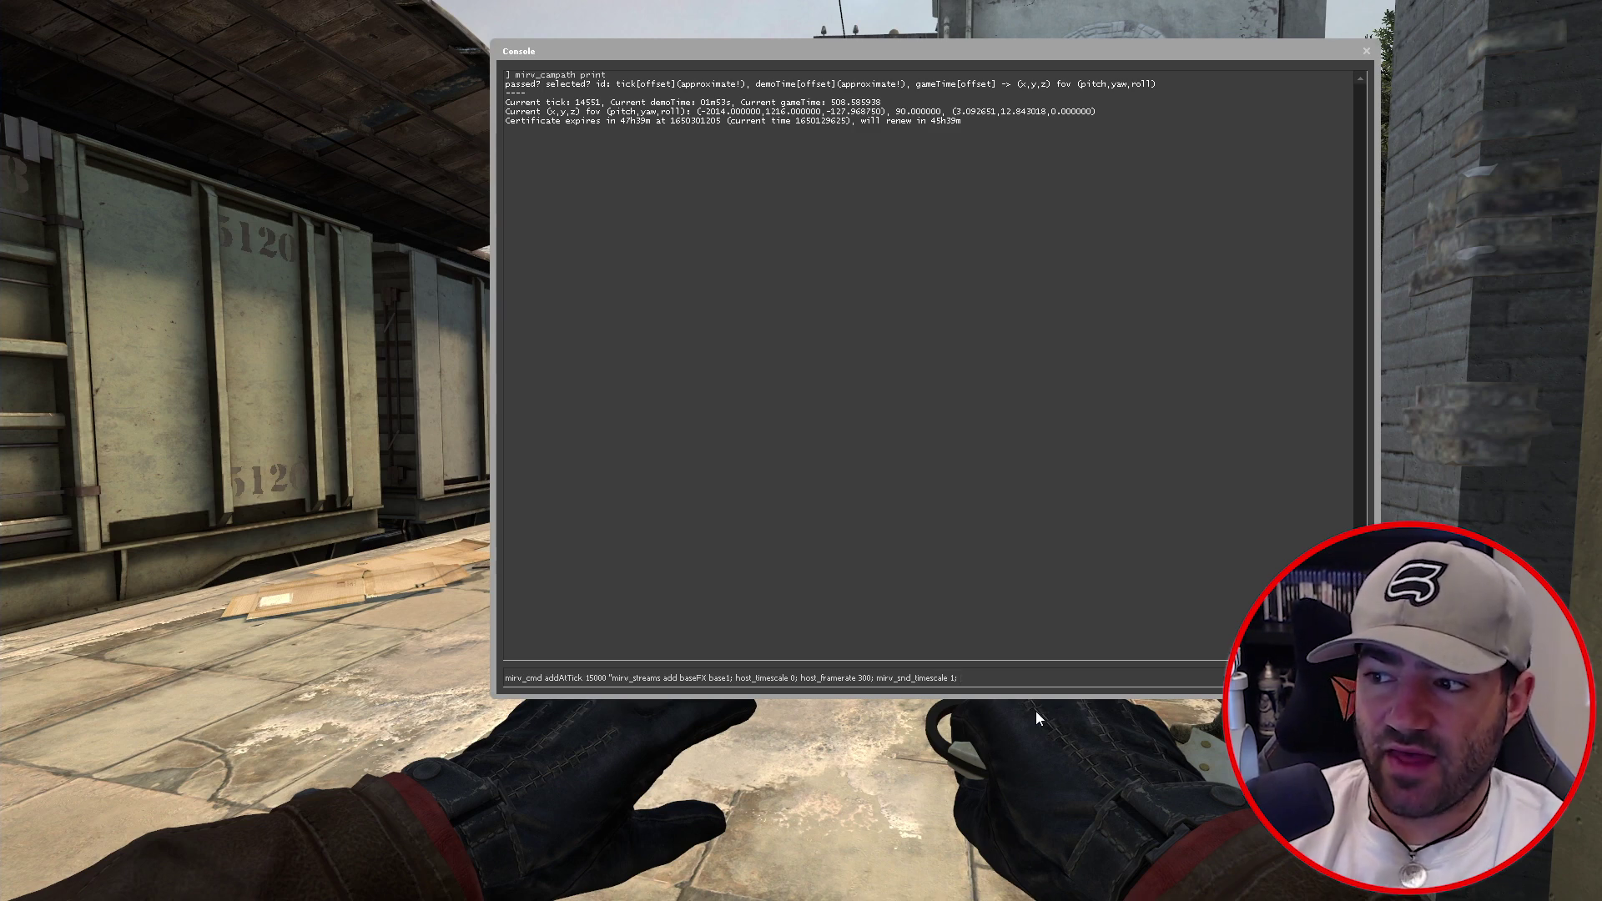
type("mirv_streams recor")
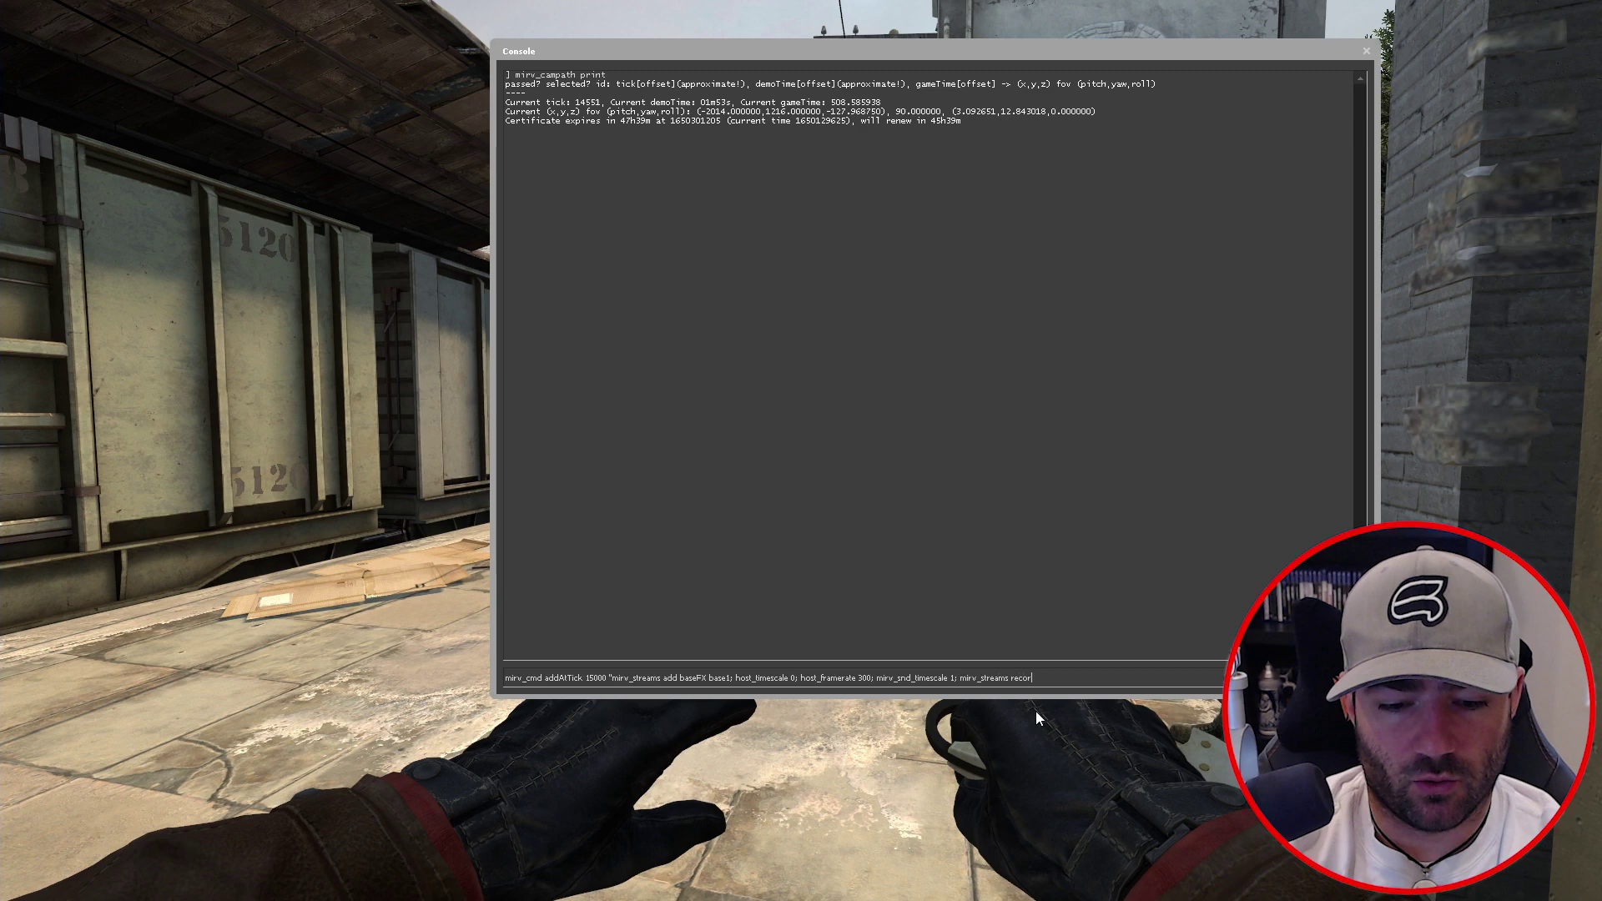
type("d start")
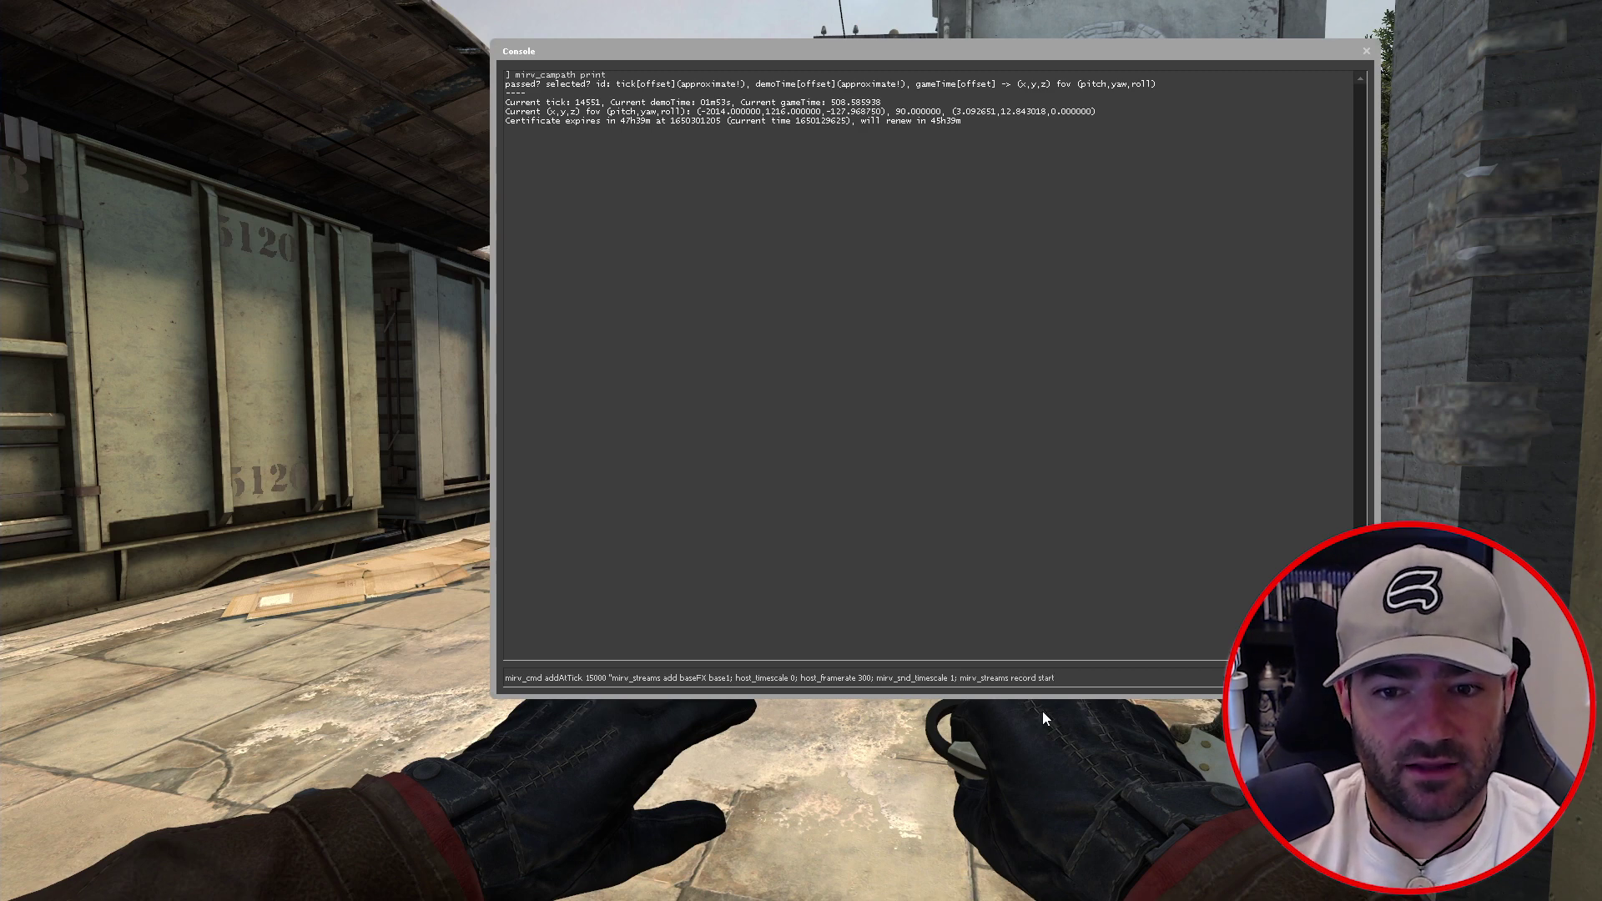
type("\"")
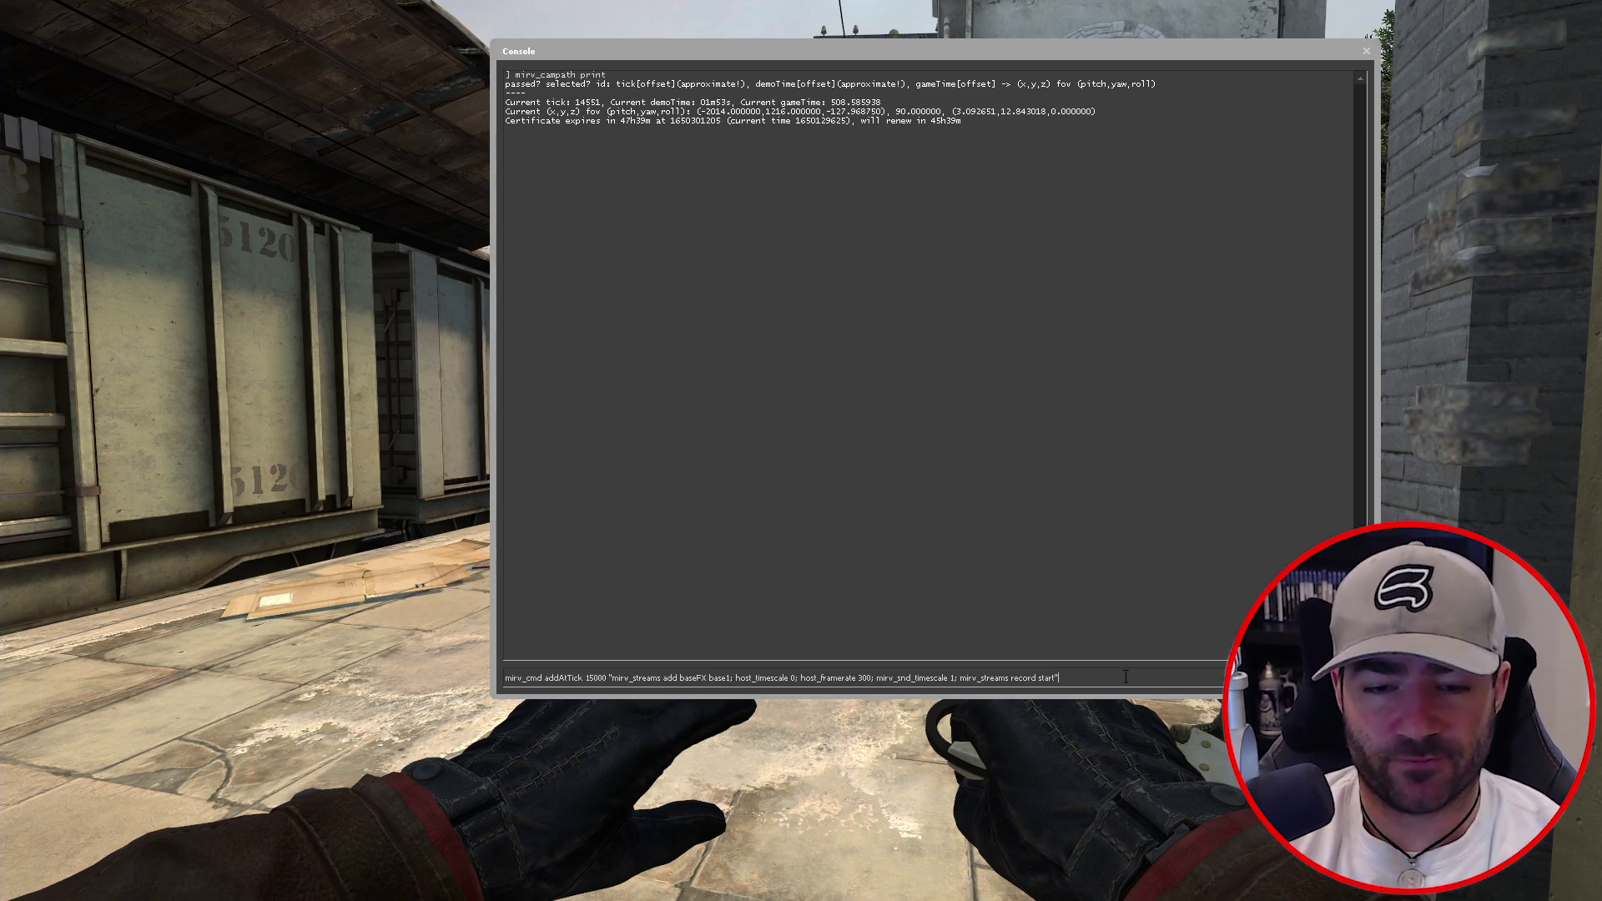
key("Return")
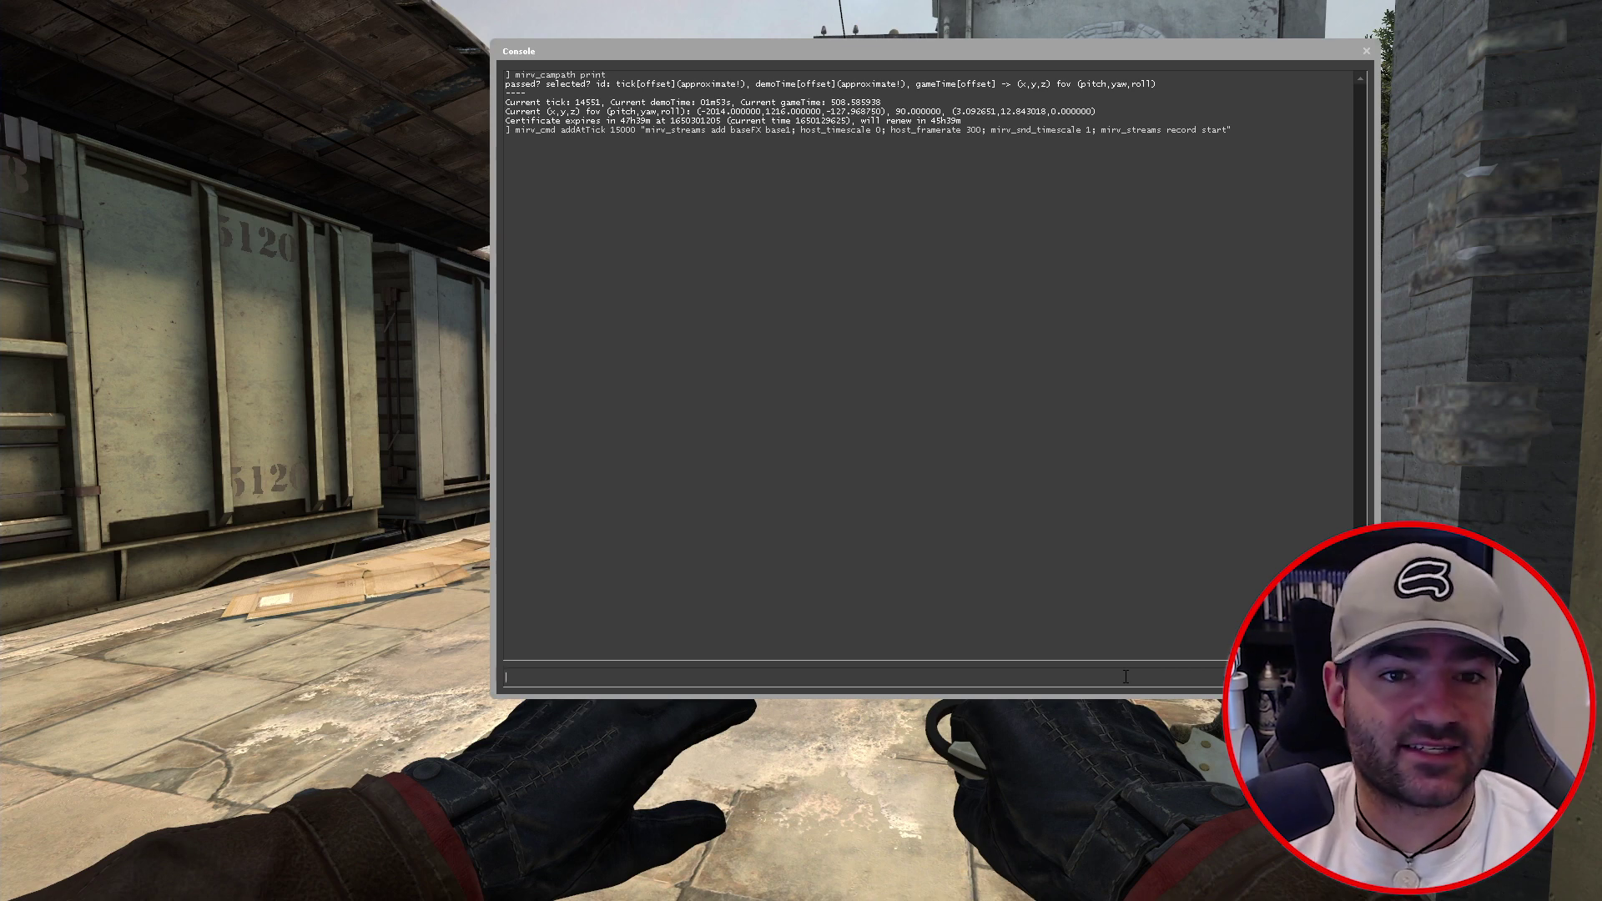
- Begin a second multi-command entry for tick 16000 with mirv_cmd addAtTick 16000 "mirv_streams record end
type("mirv_cmd")
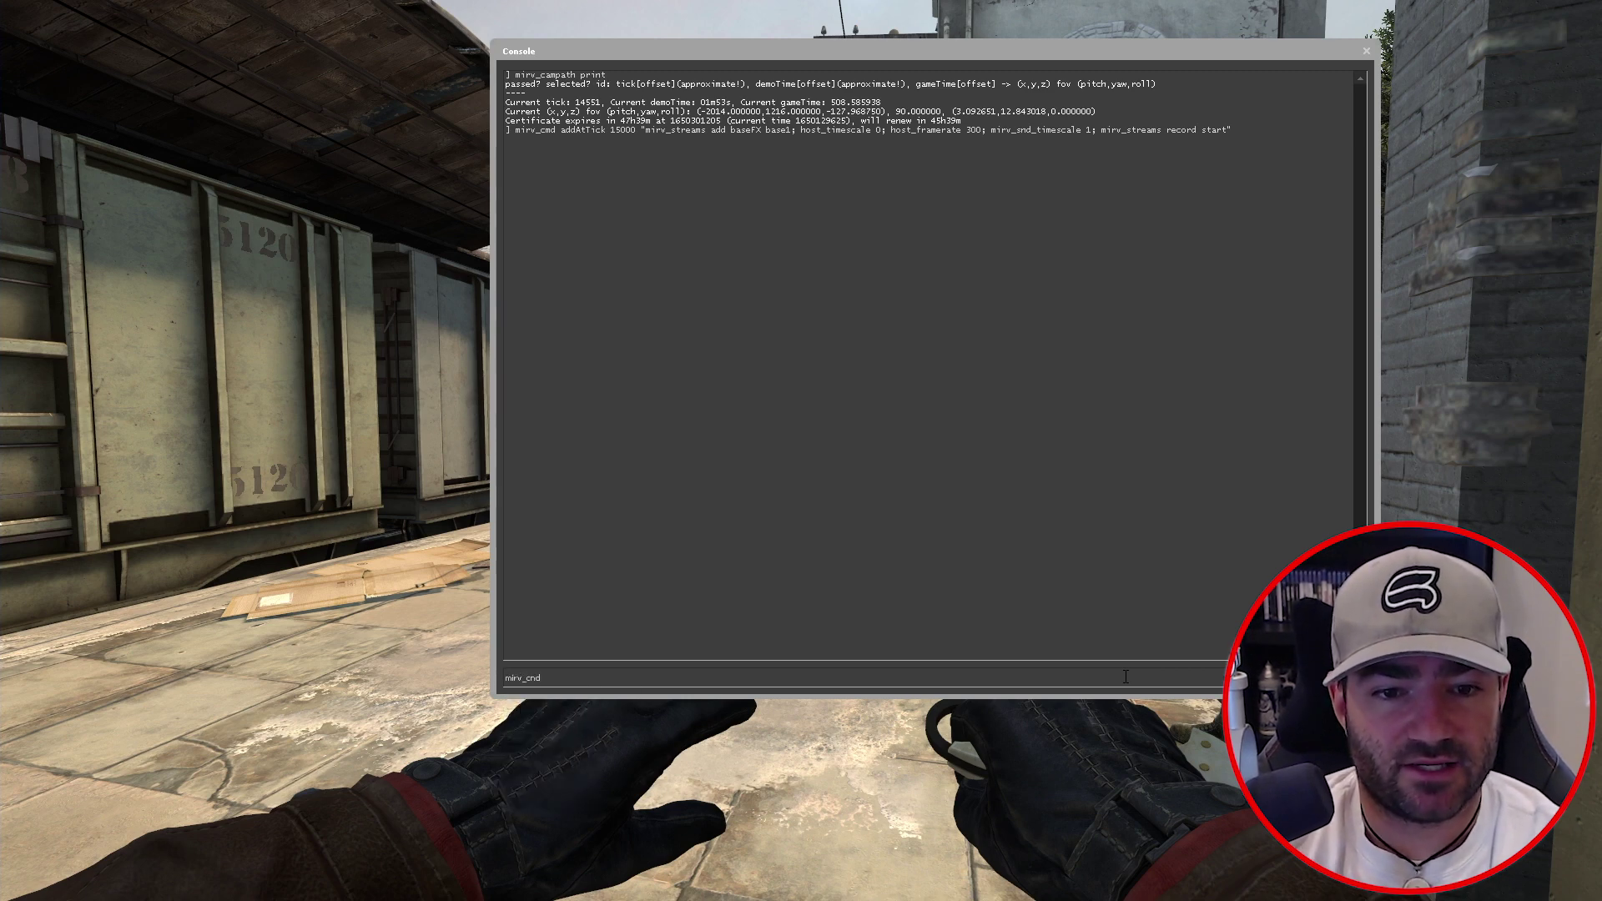
key("BackSpace")
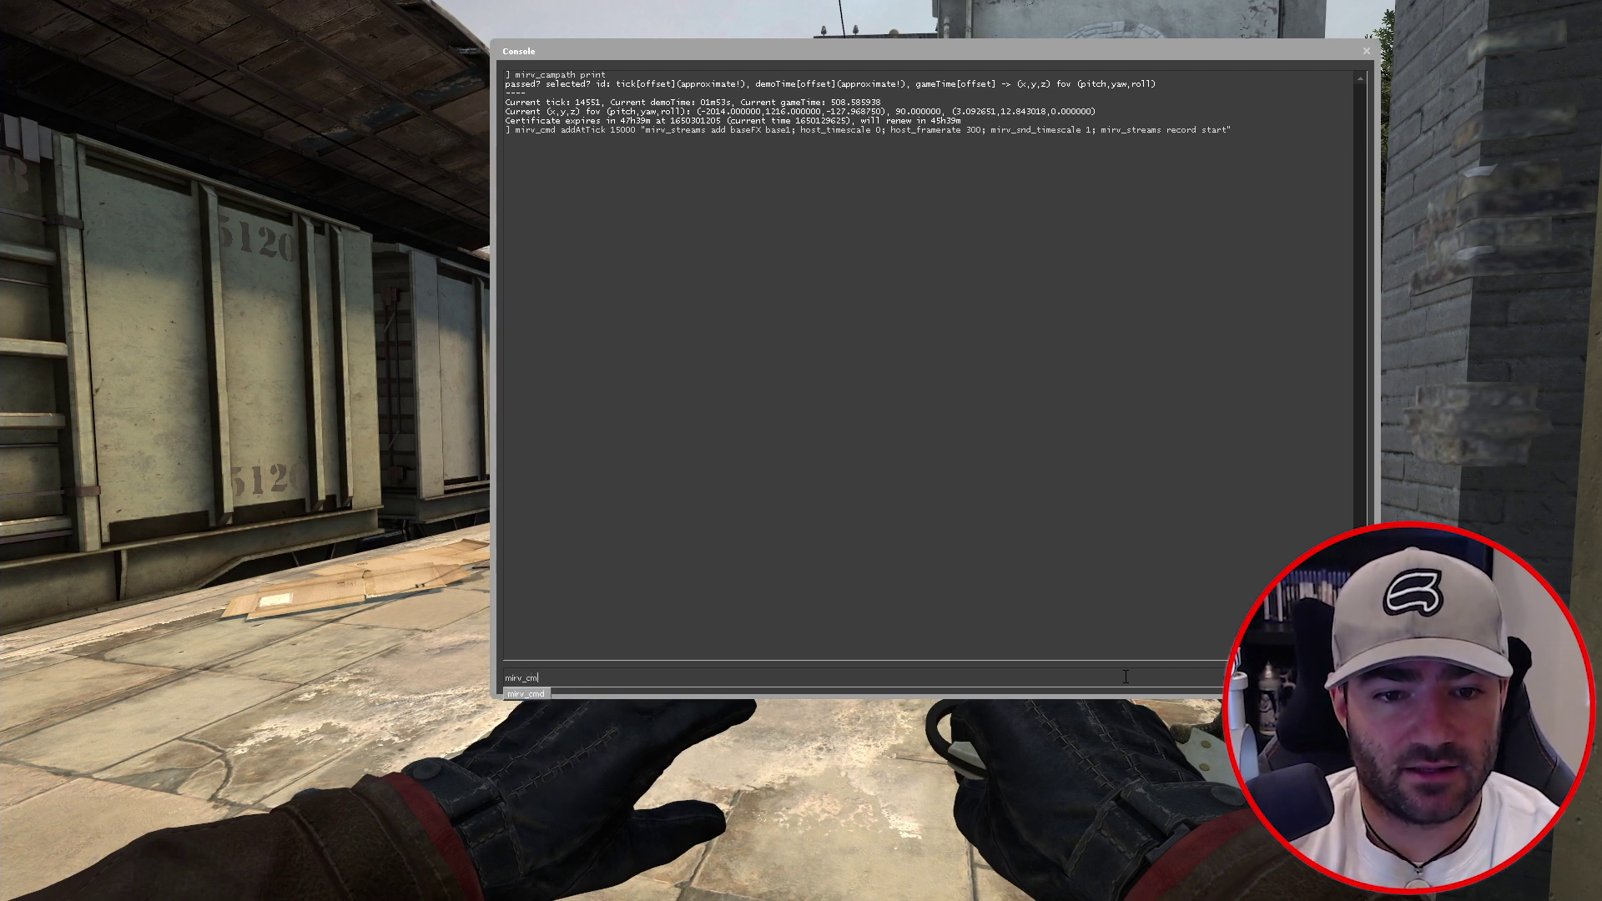
type("d addA")
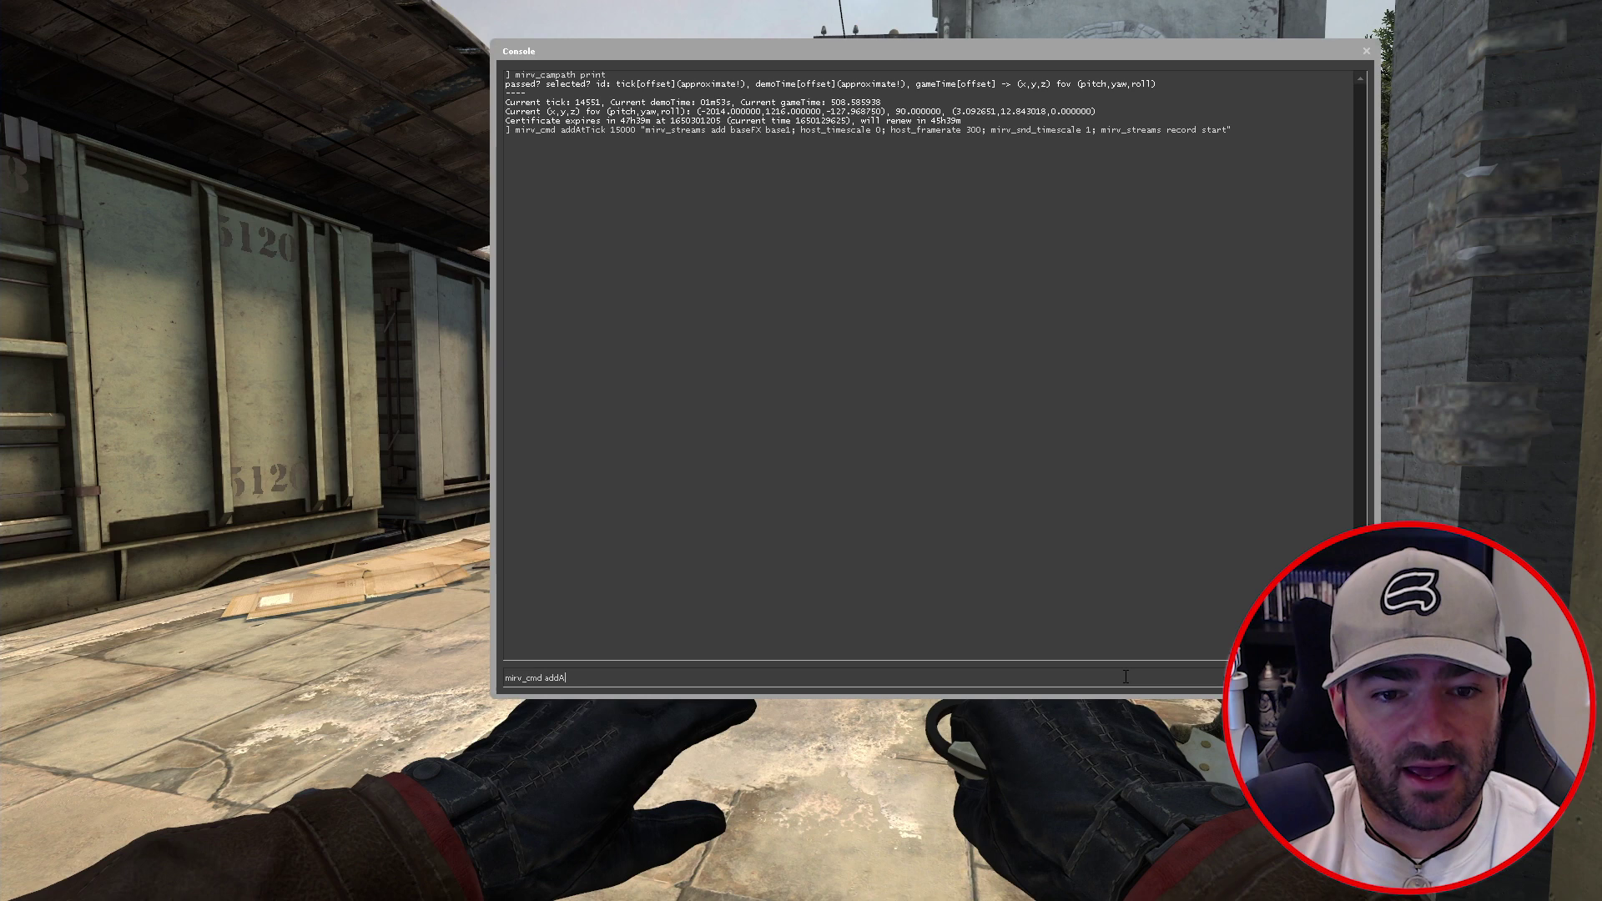
type("tTick 16000")
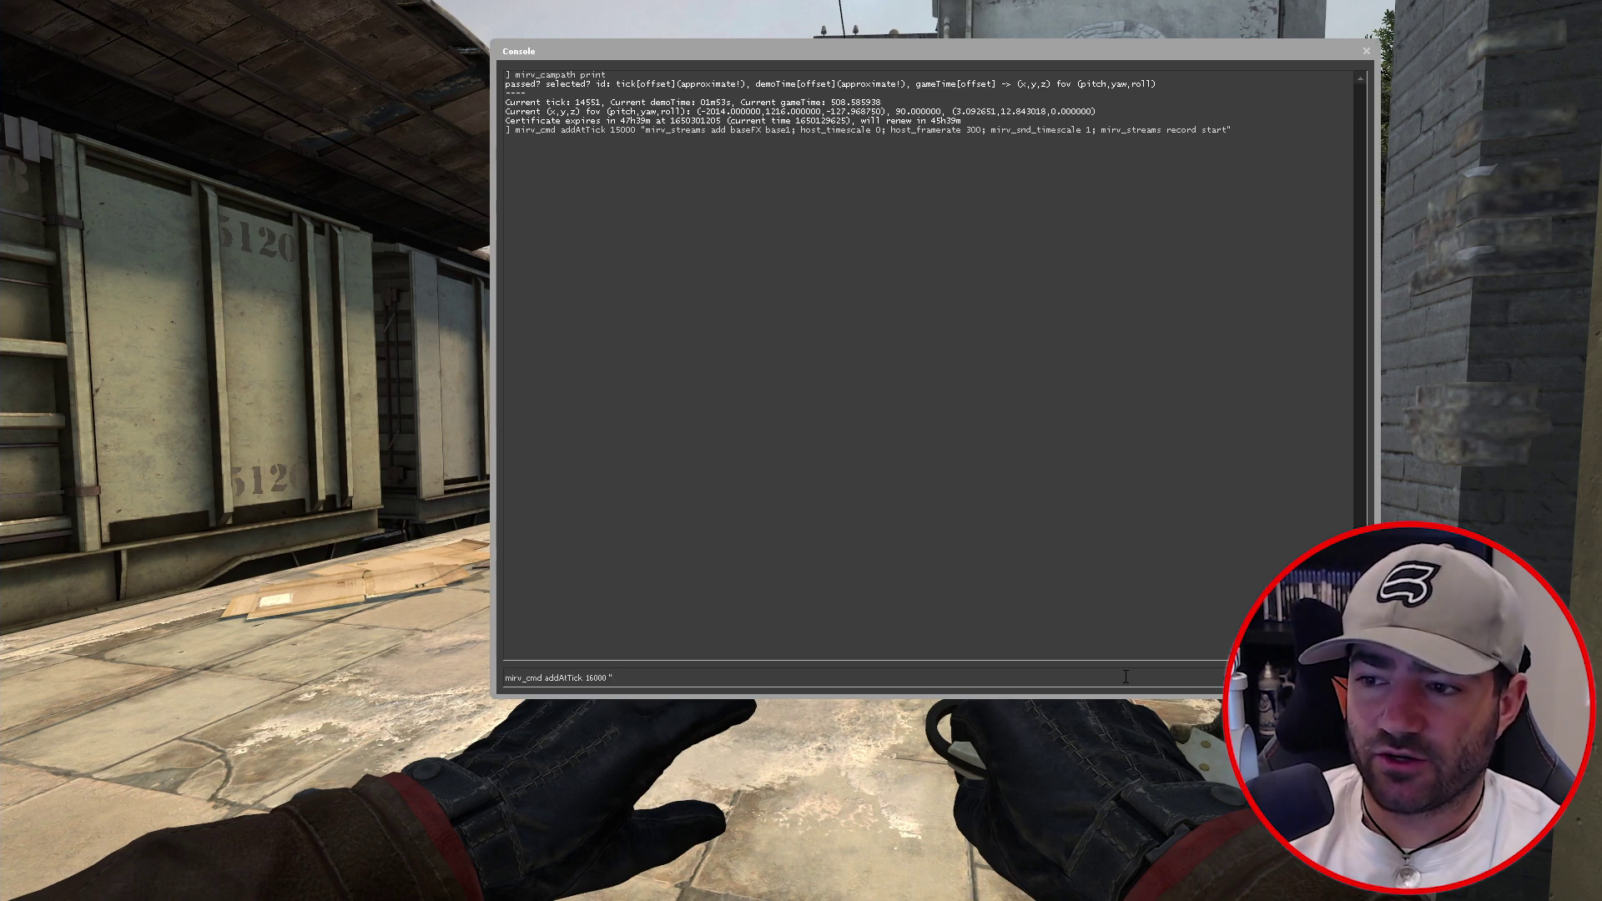
type("mirv")
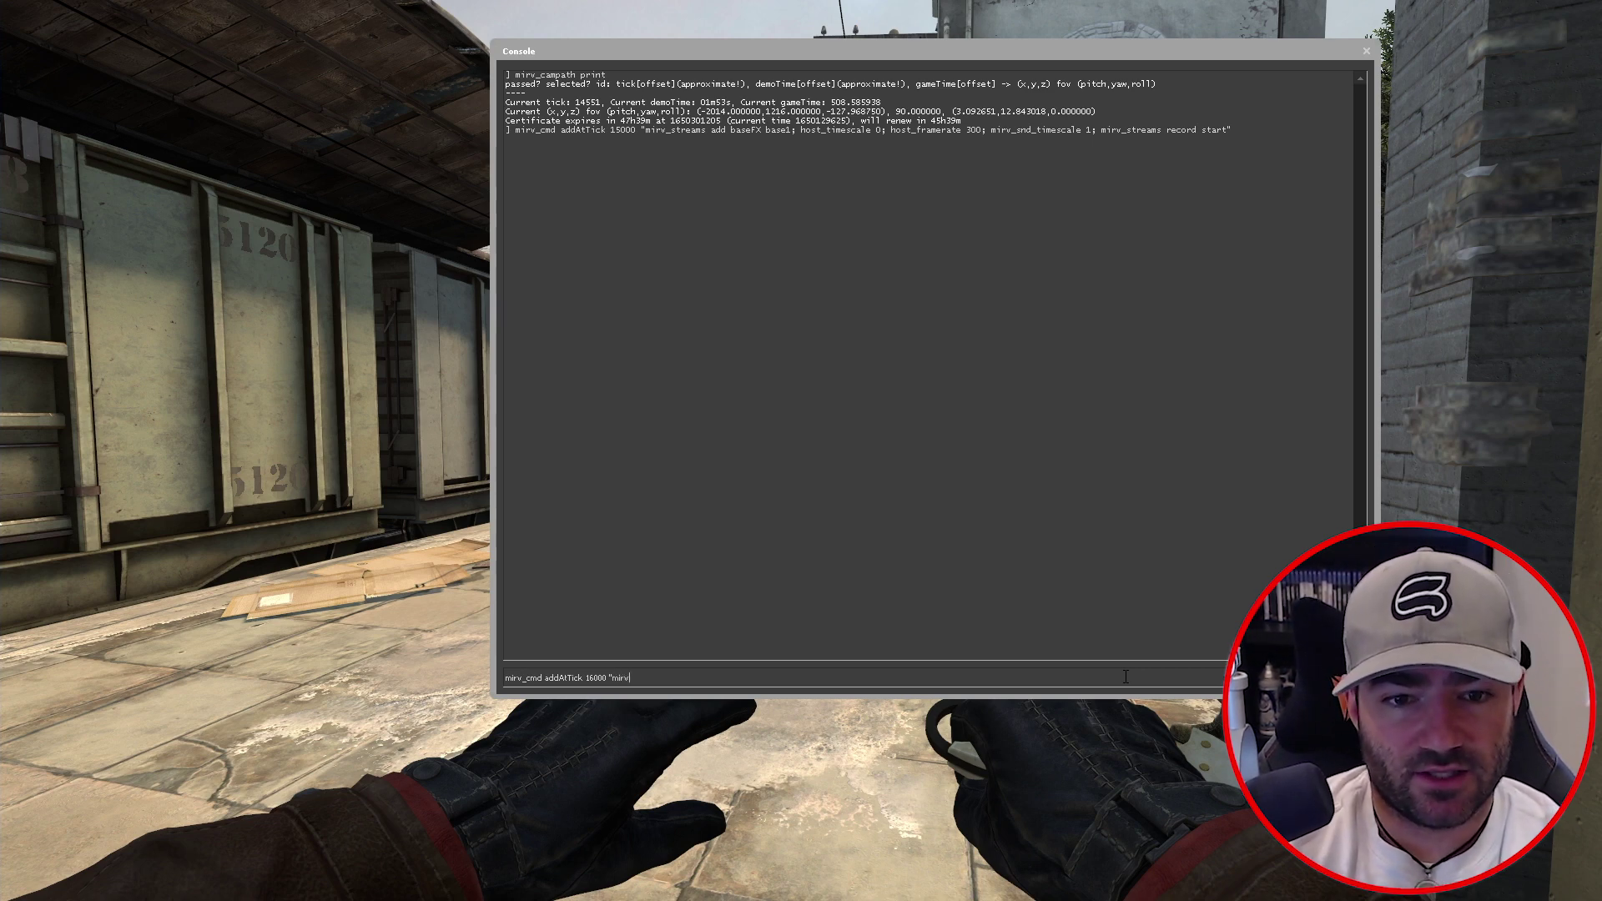
type("_streams record")
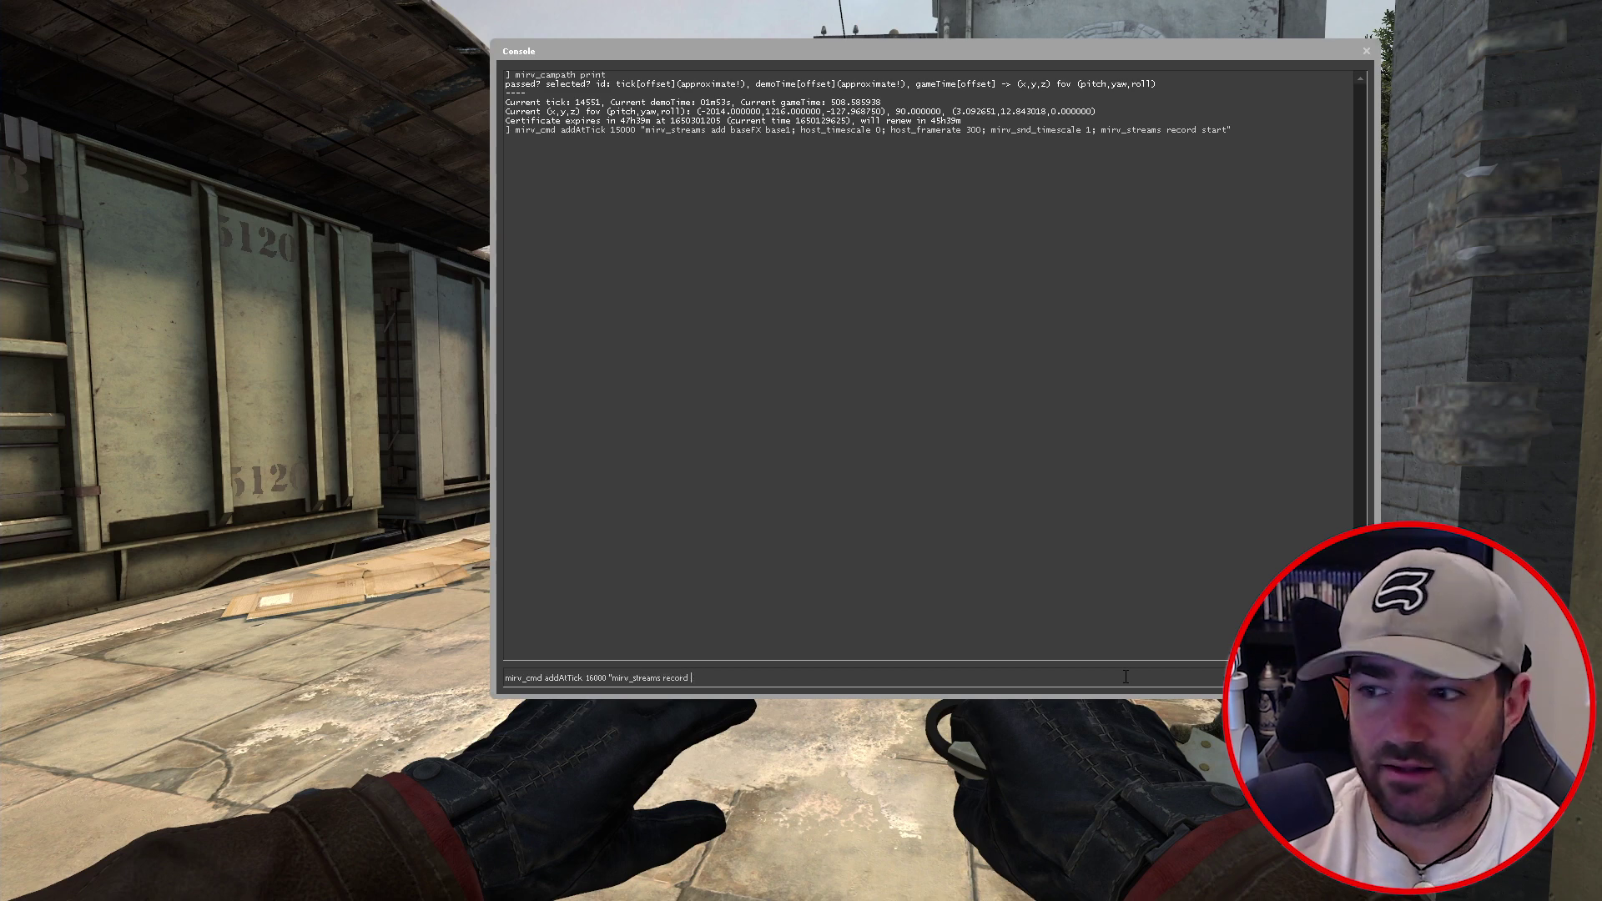
type(" end")
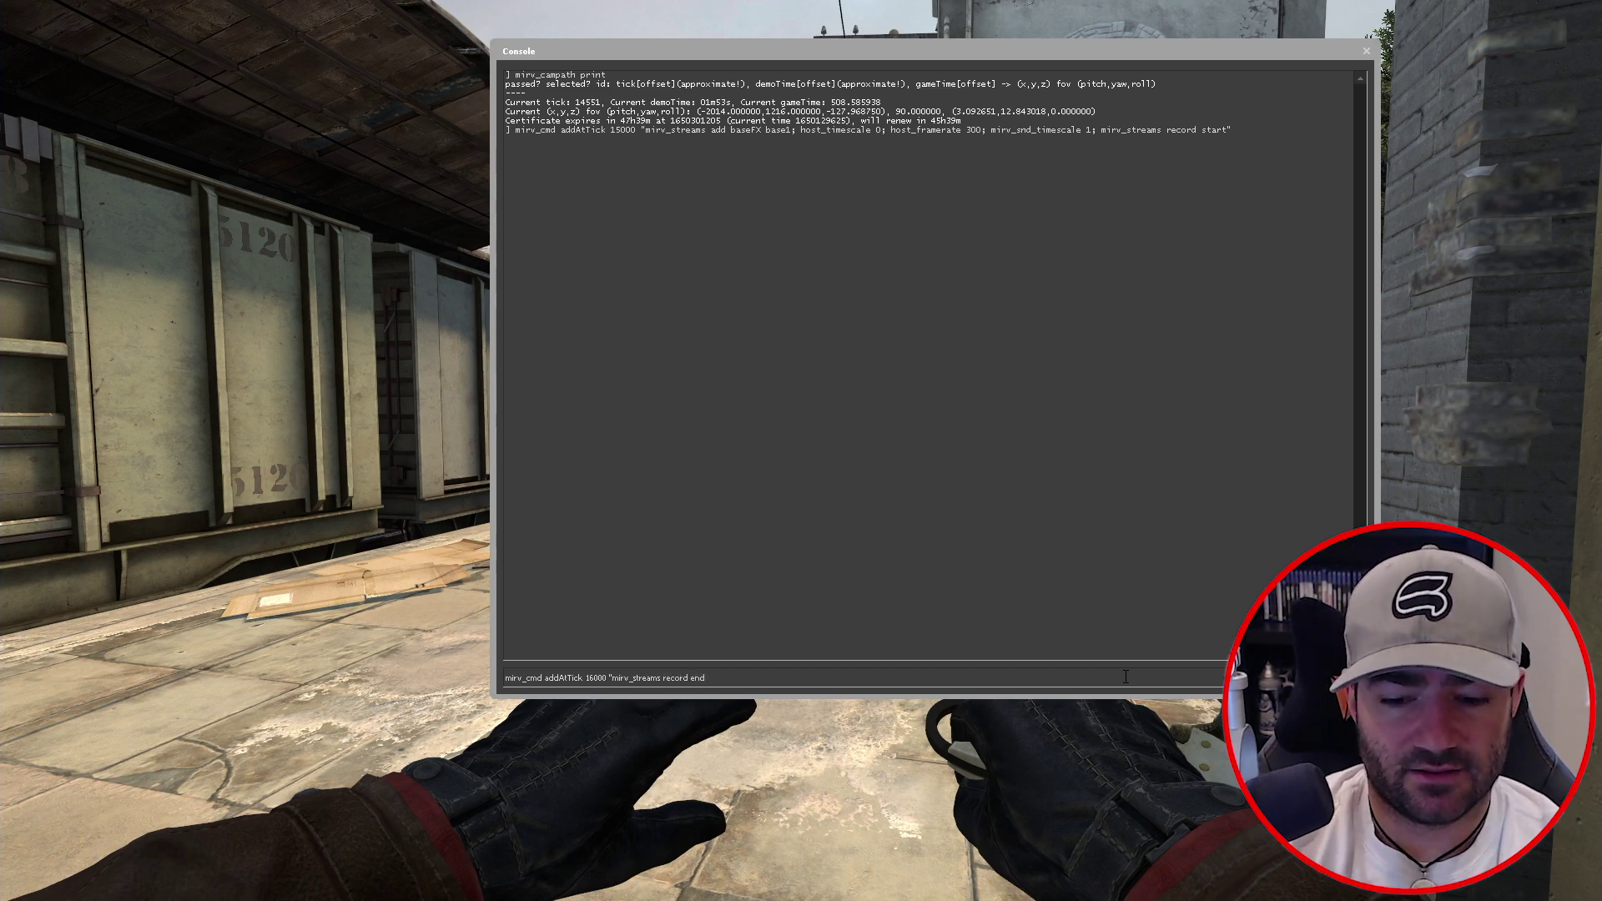
- Extend the quoted tick 16000 command list with "host_timescale 1; mirv_snd_timescale default;"
type("; hos")
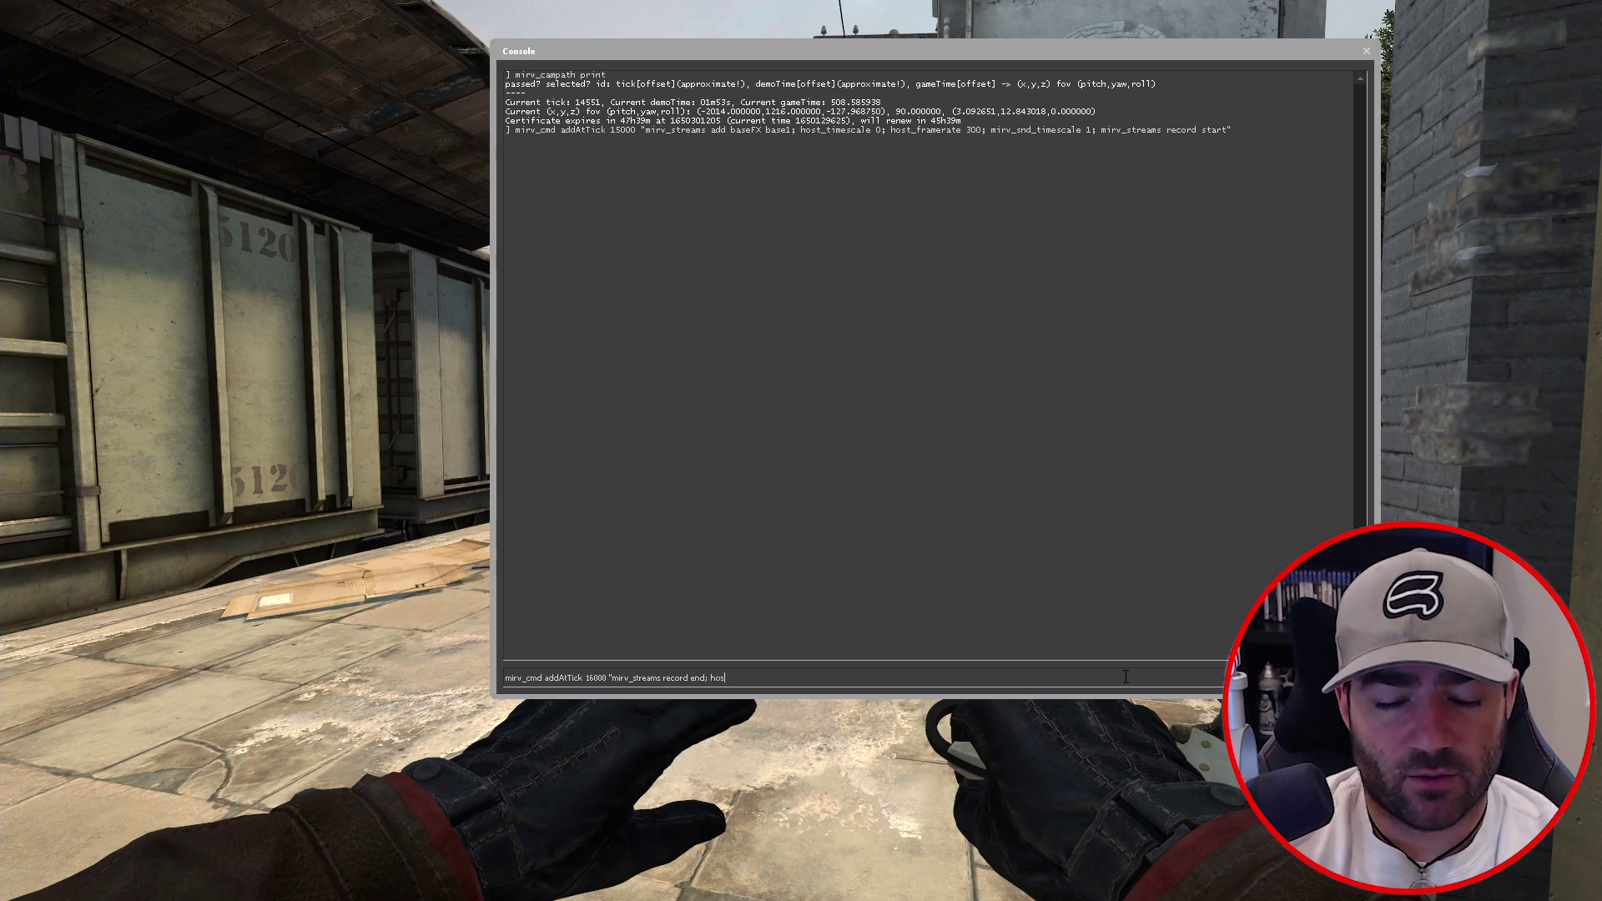
type("t_time")
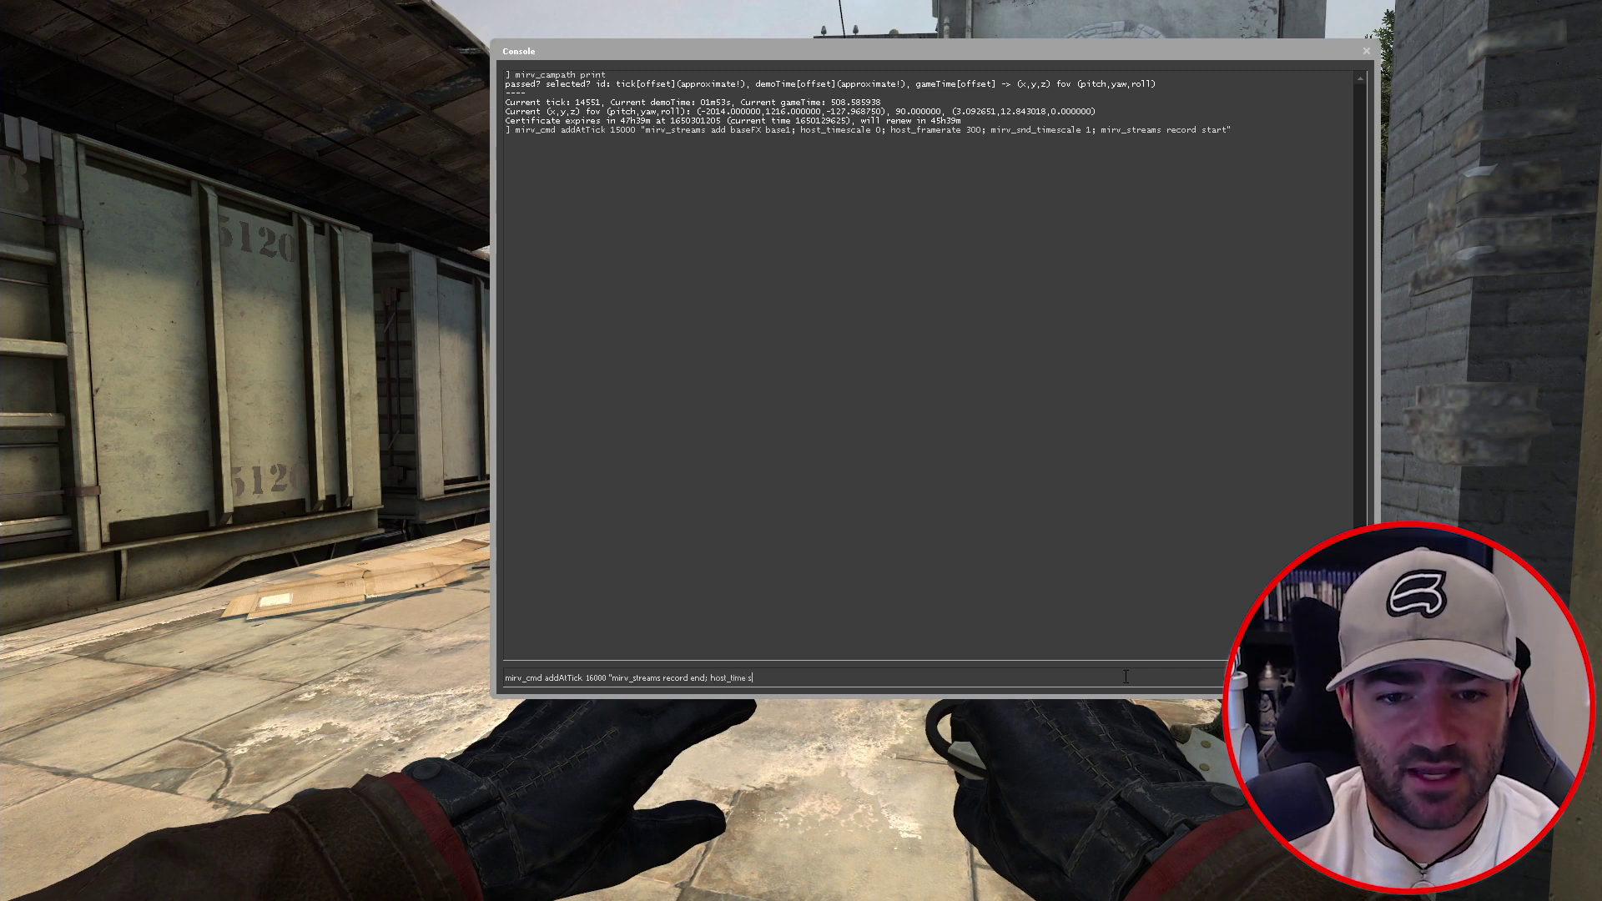
type("scale 1; mi")
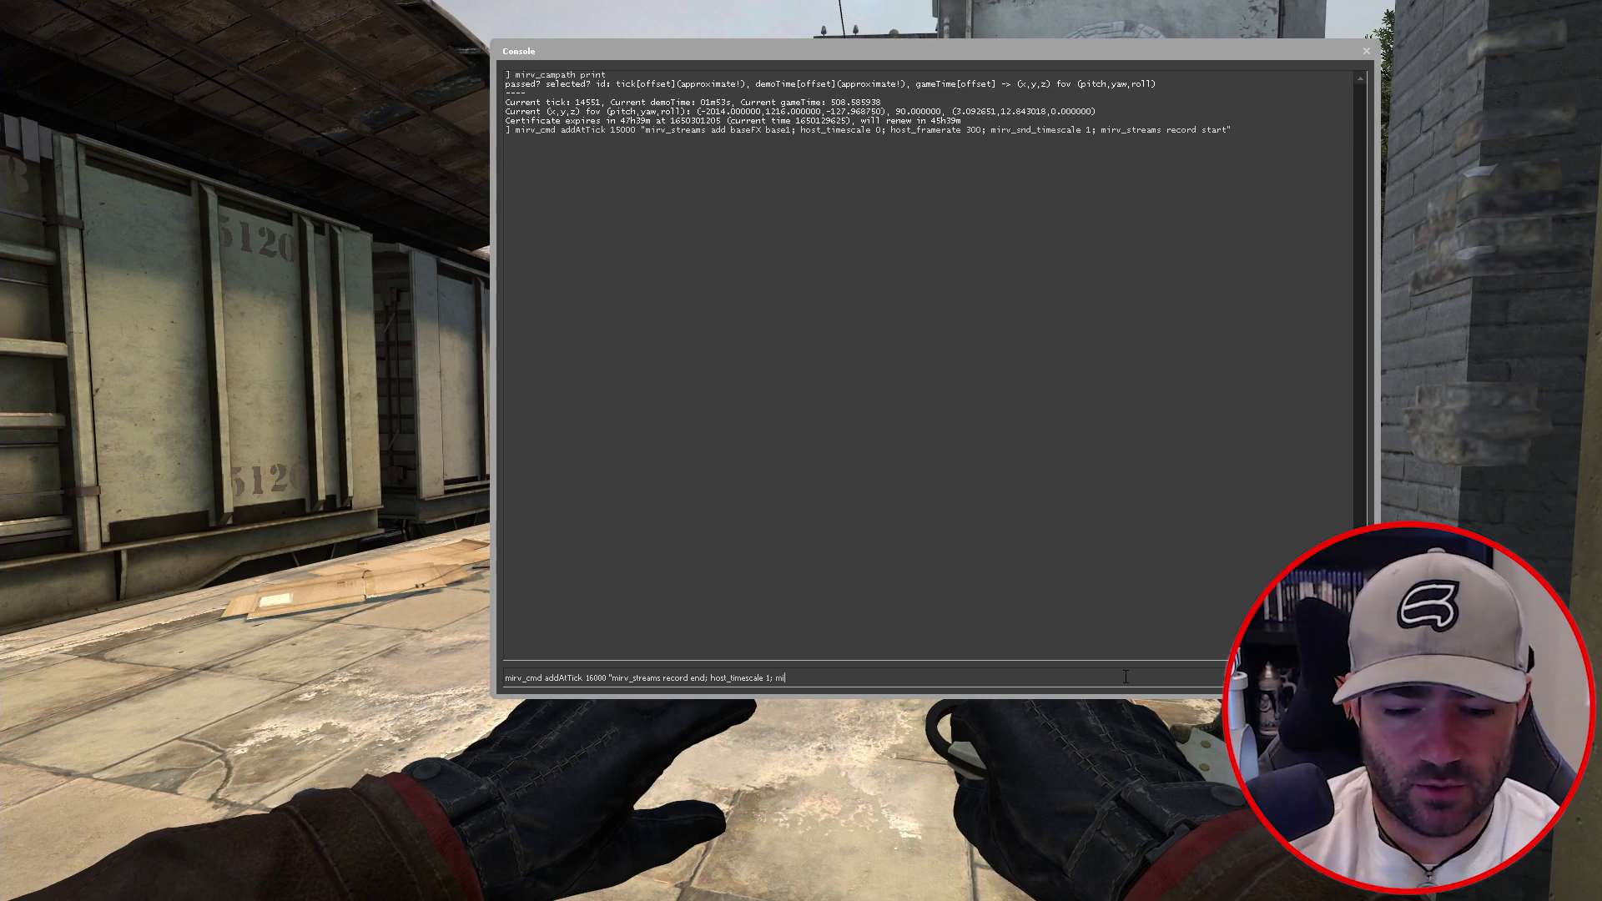
type("rv_snd")
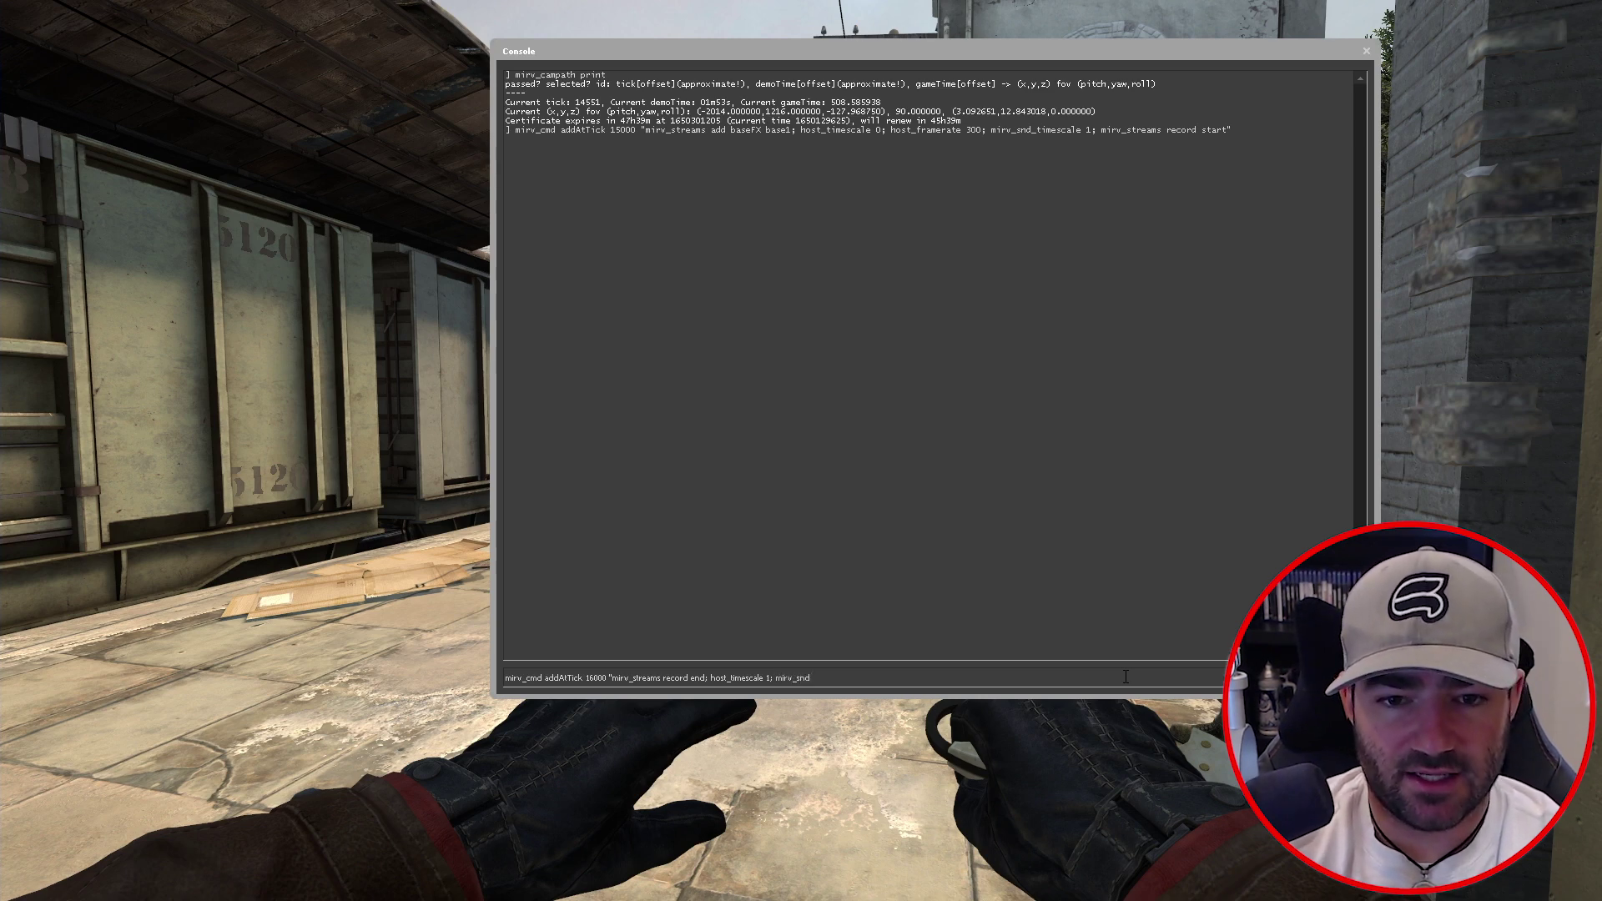
type("_t")
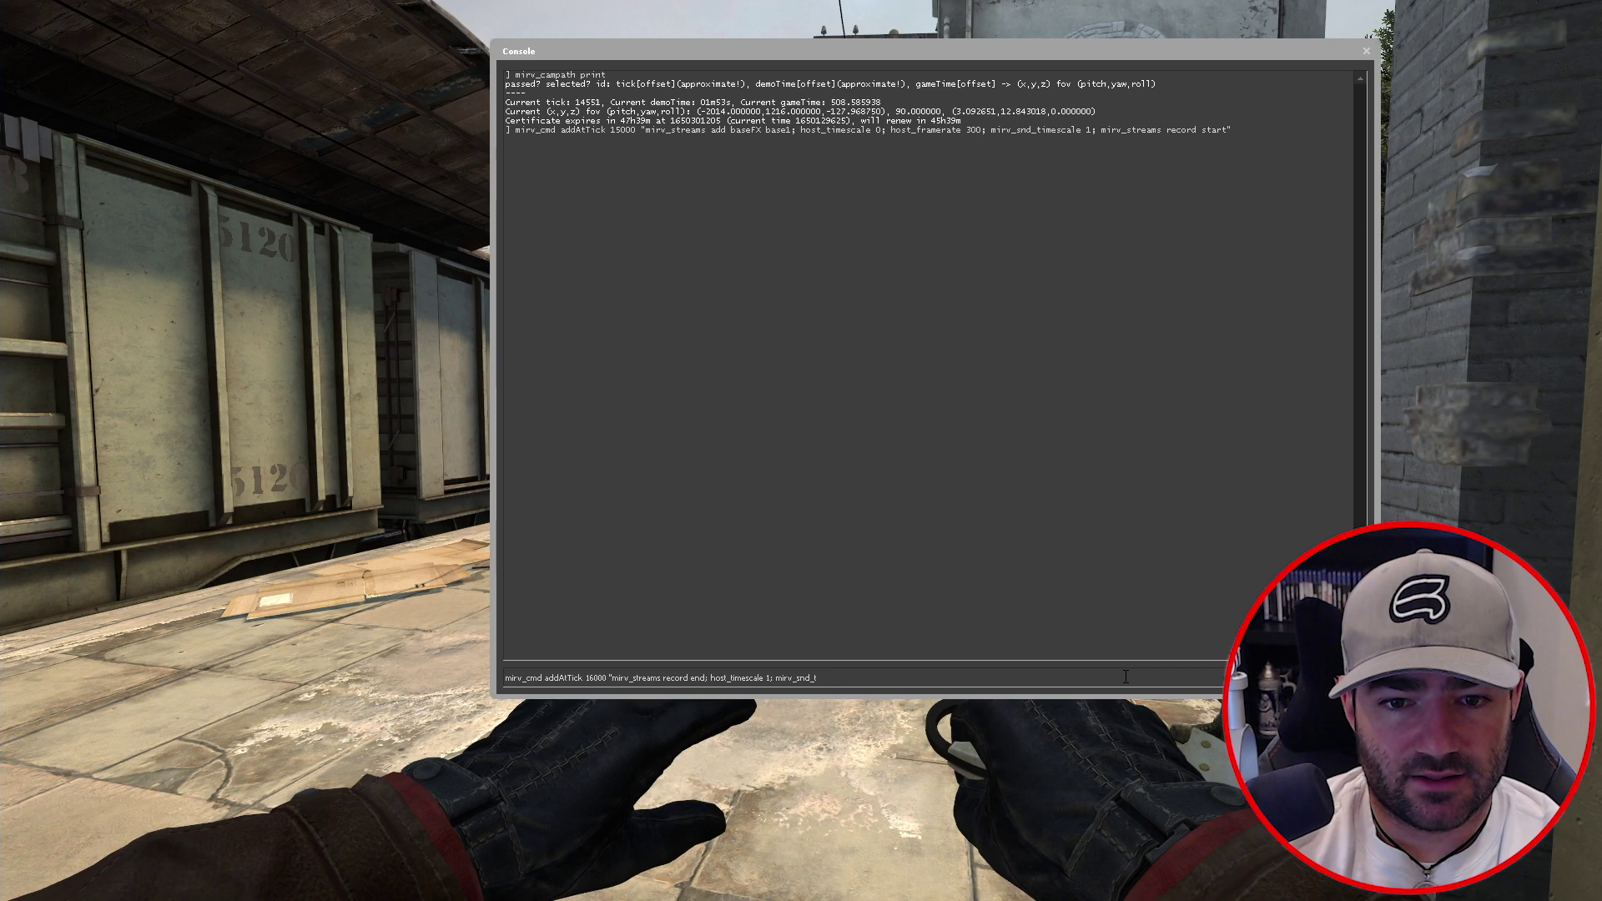
type("imescale default")
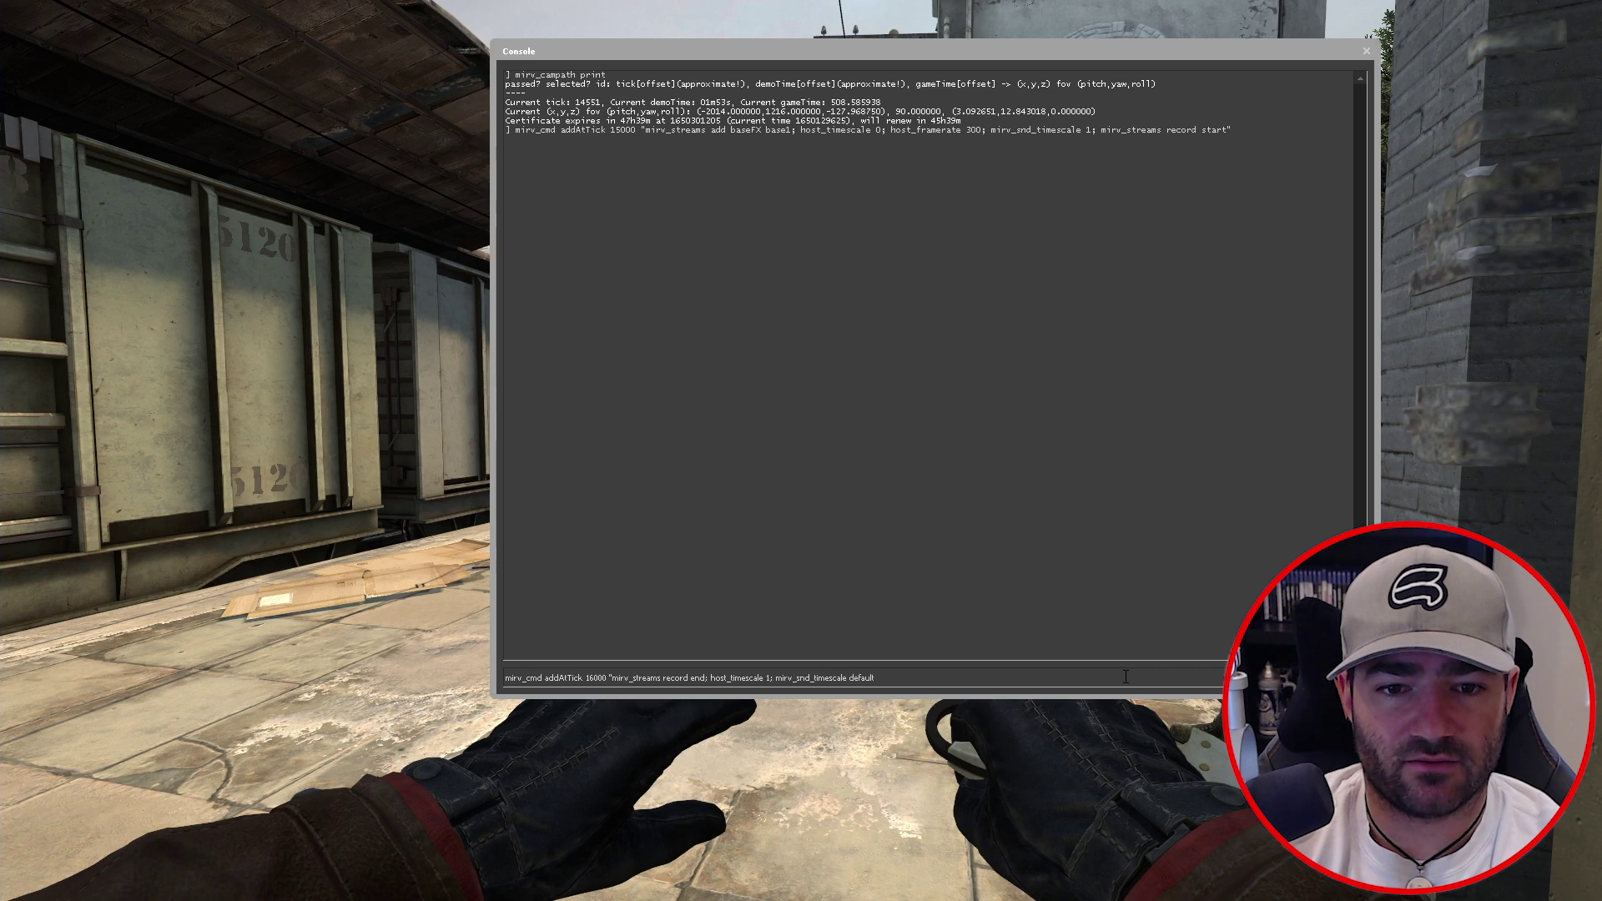
type("; ")
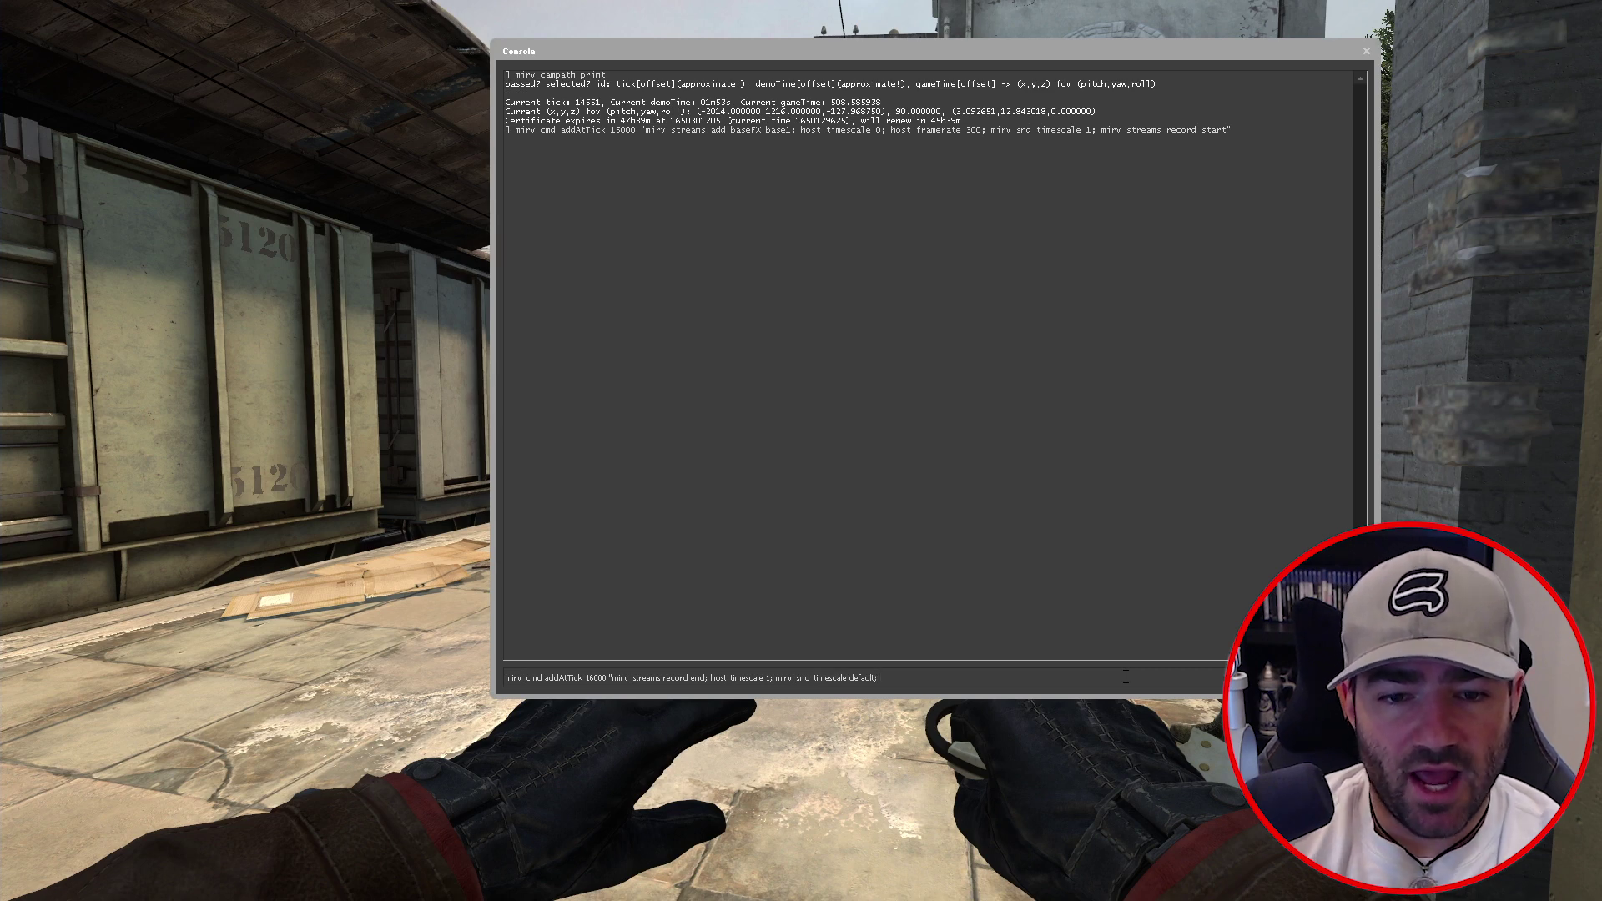
- Complete the quoted tick 16000 command list with "host_framerate 0; demo_pause" and submit the entry
type("host_fra")
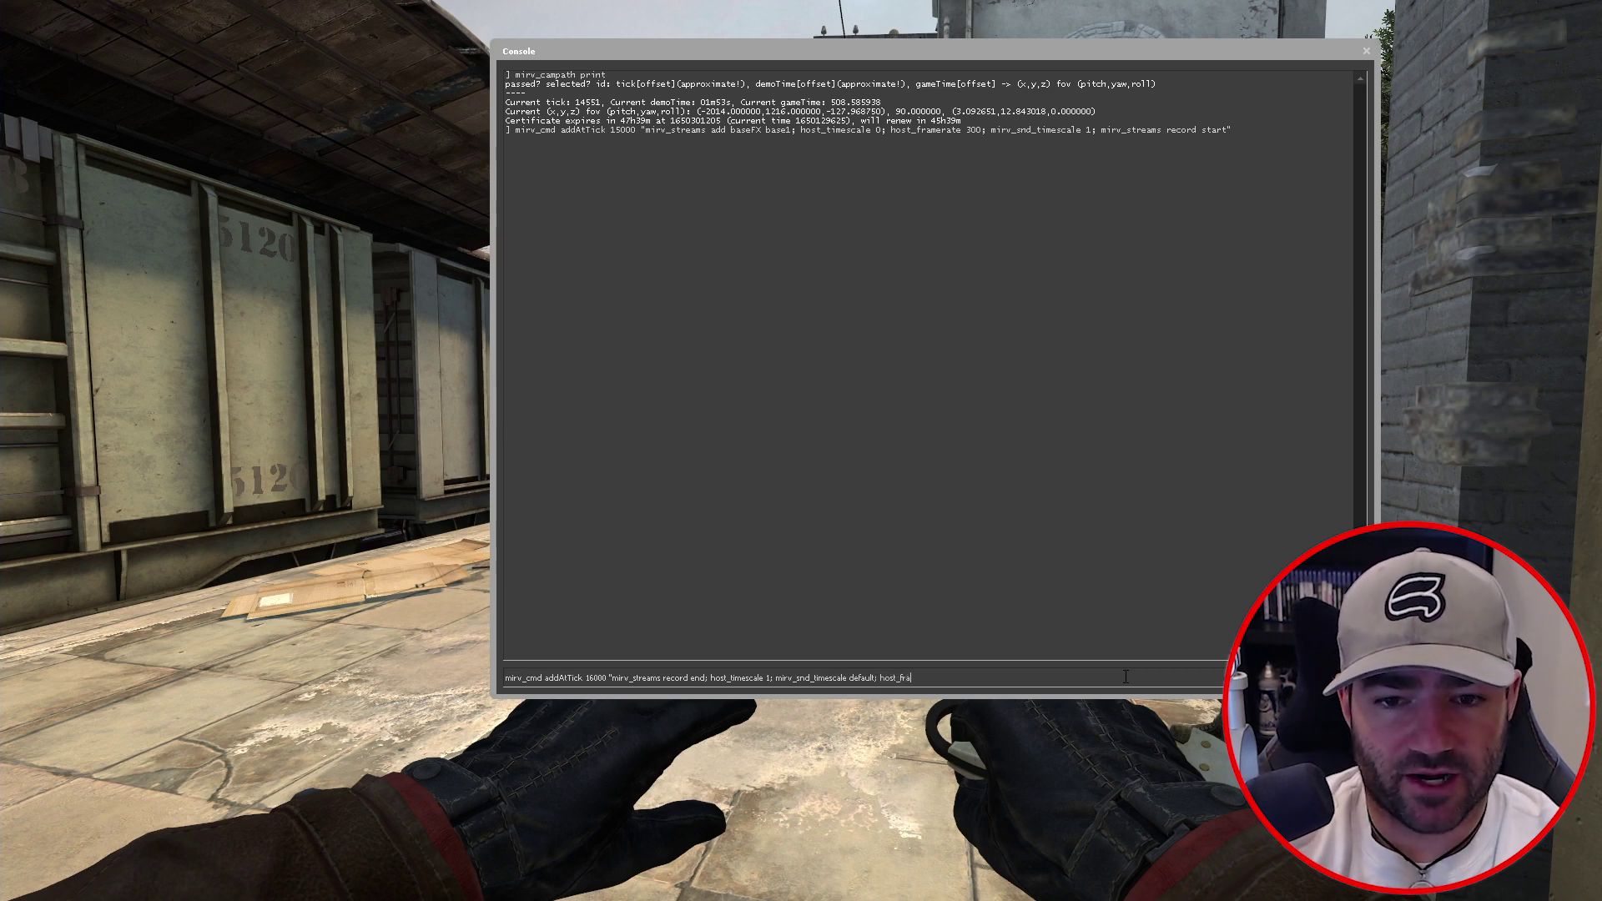
type("merate 0")
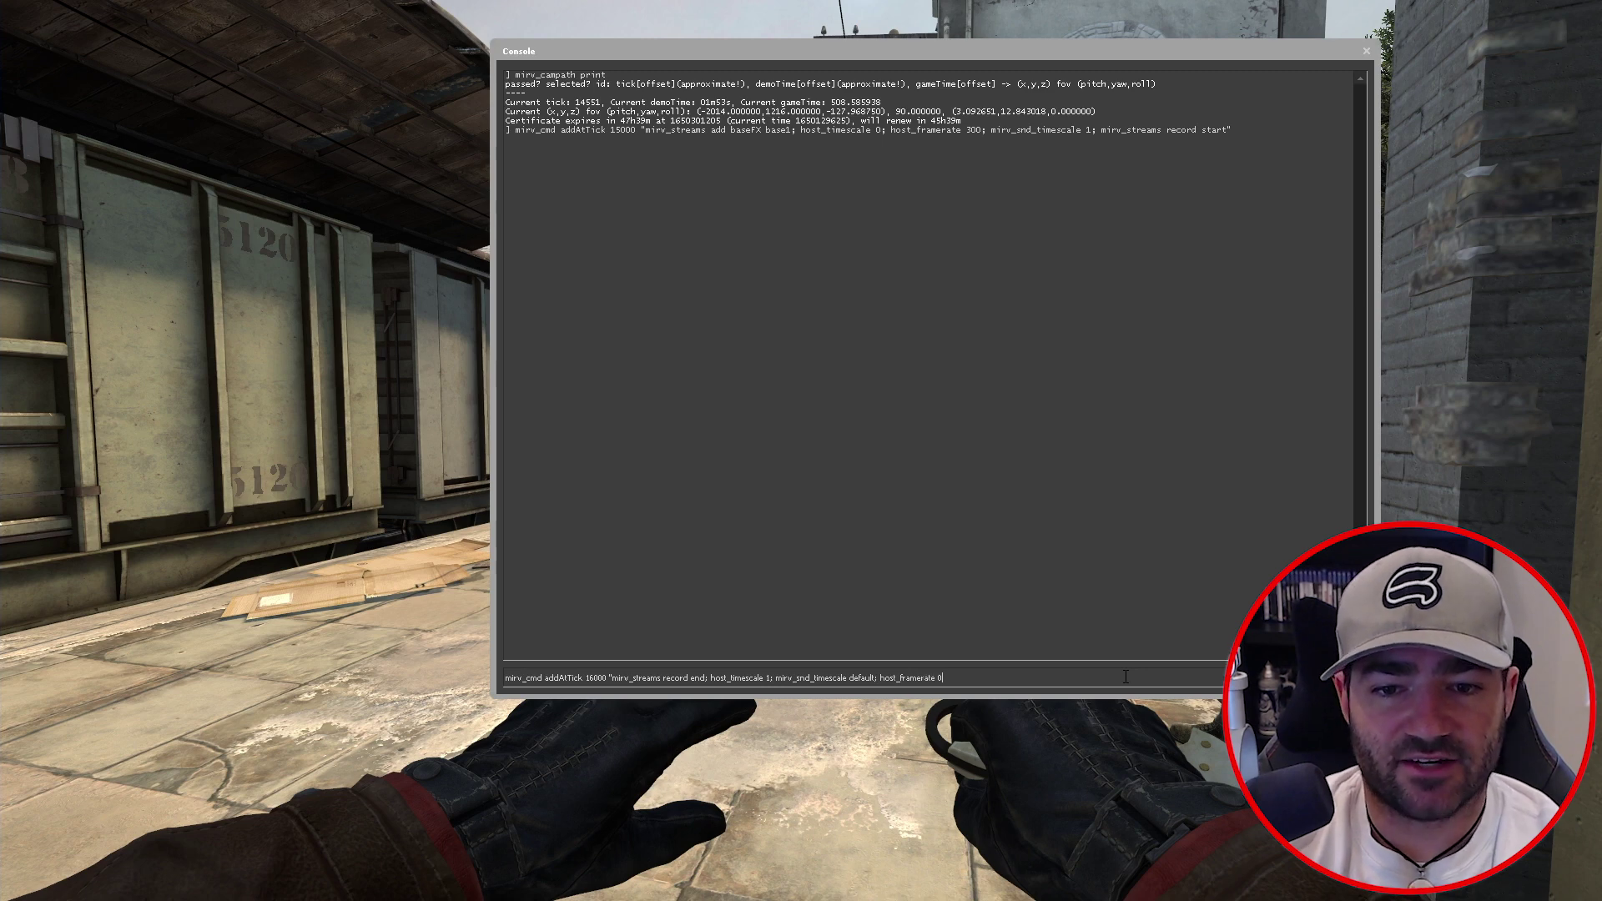
type(";")
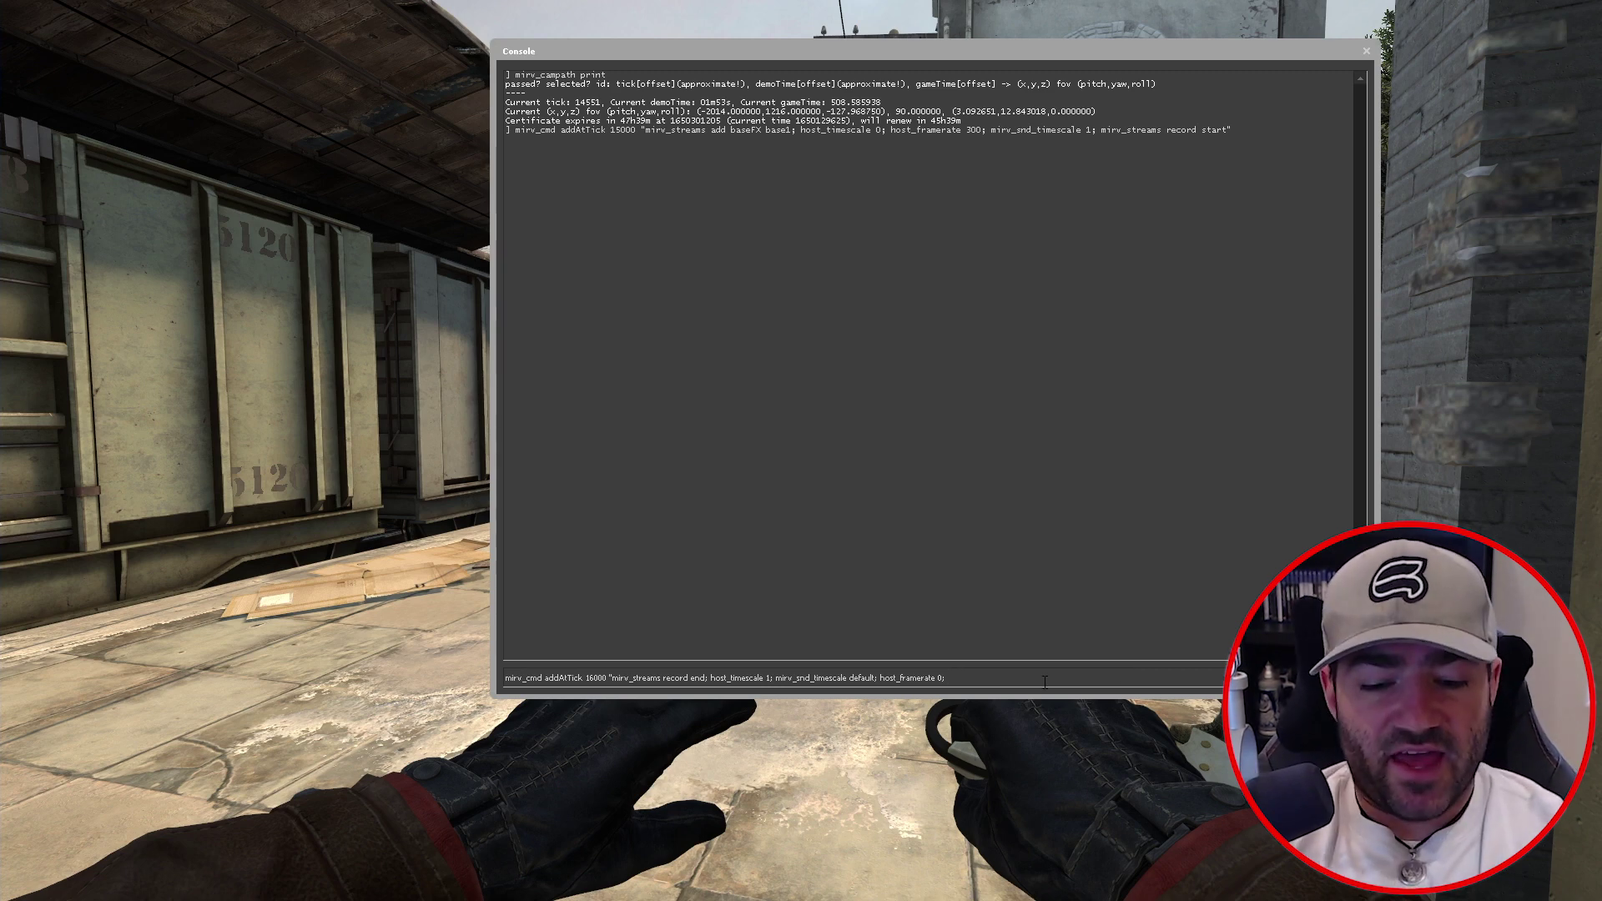
type("demo")
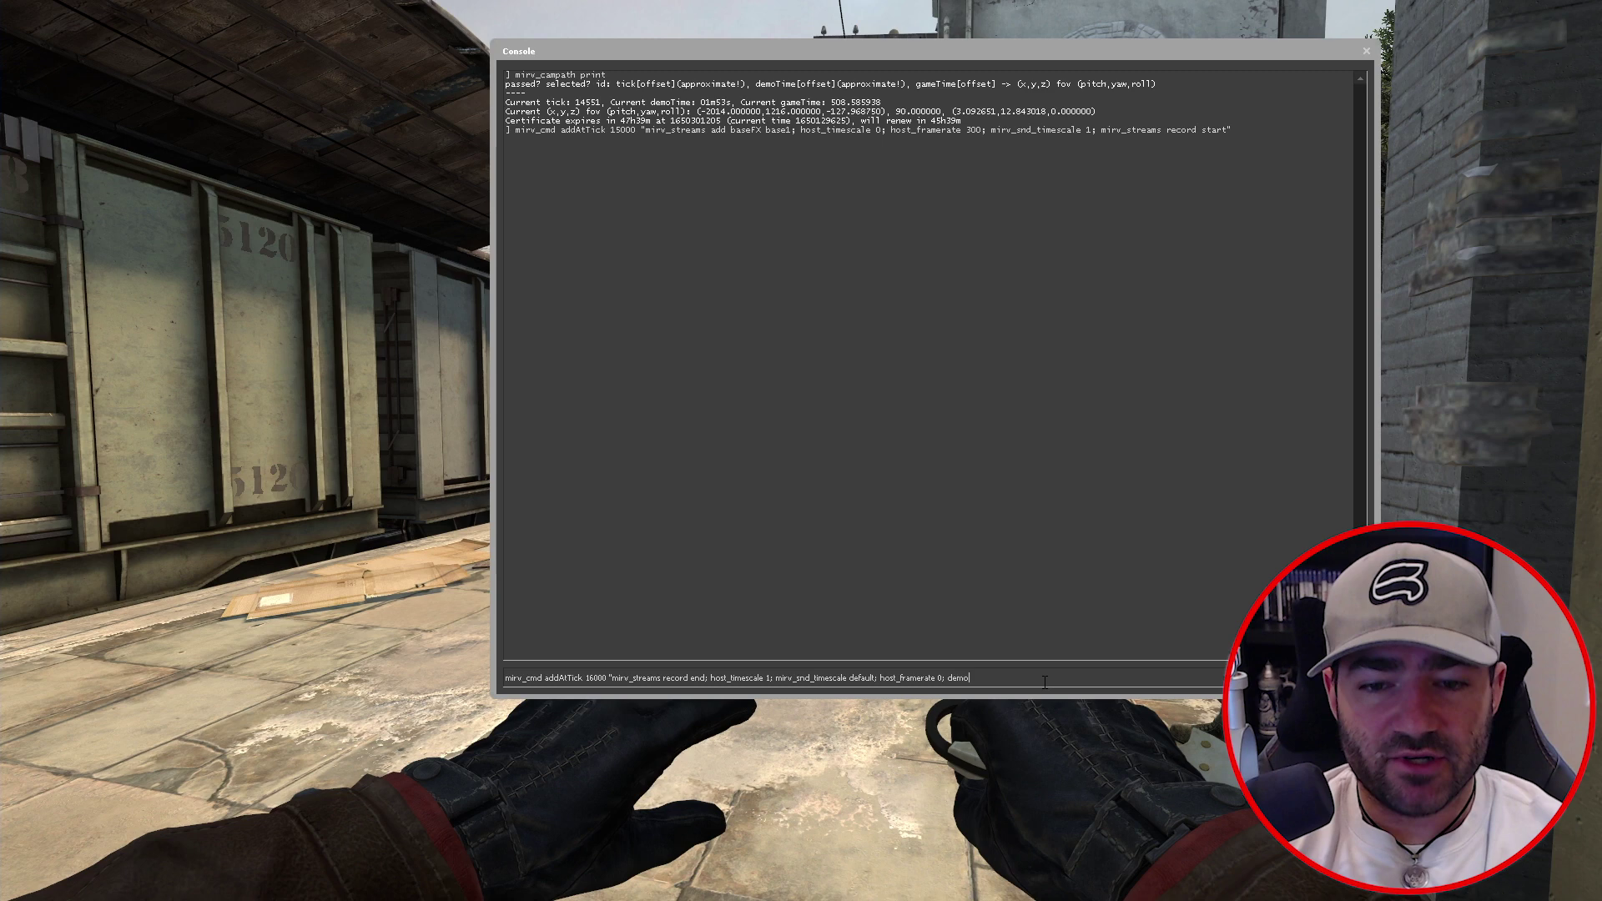
type("_pause")
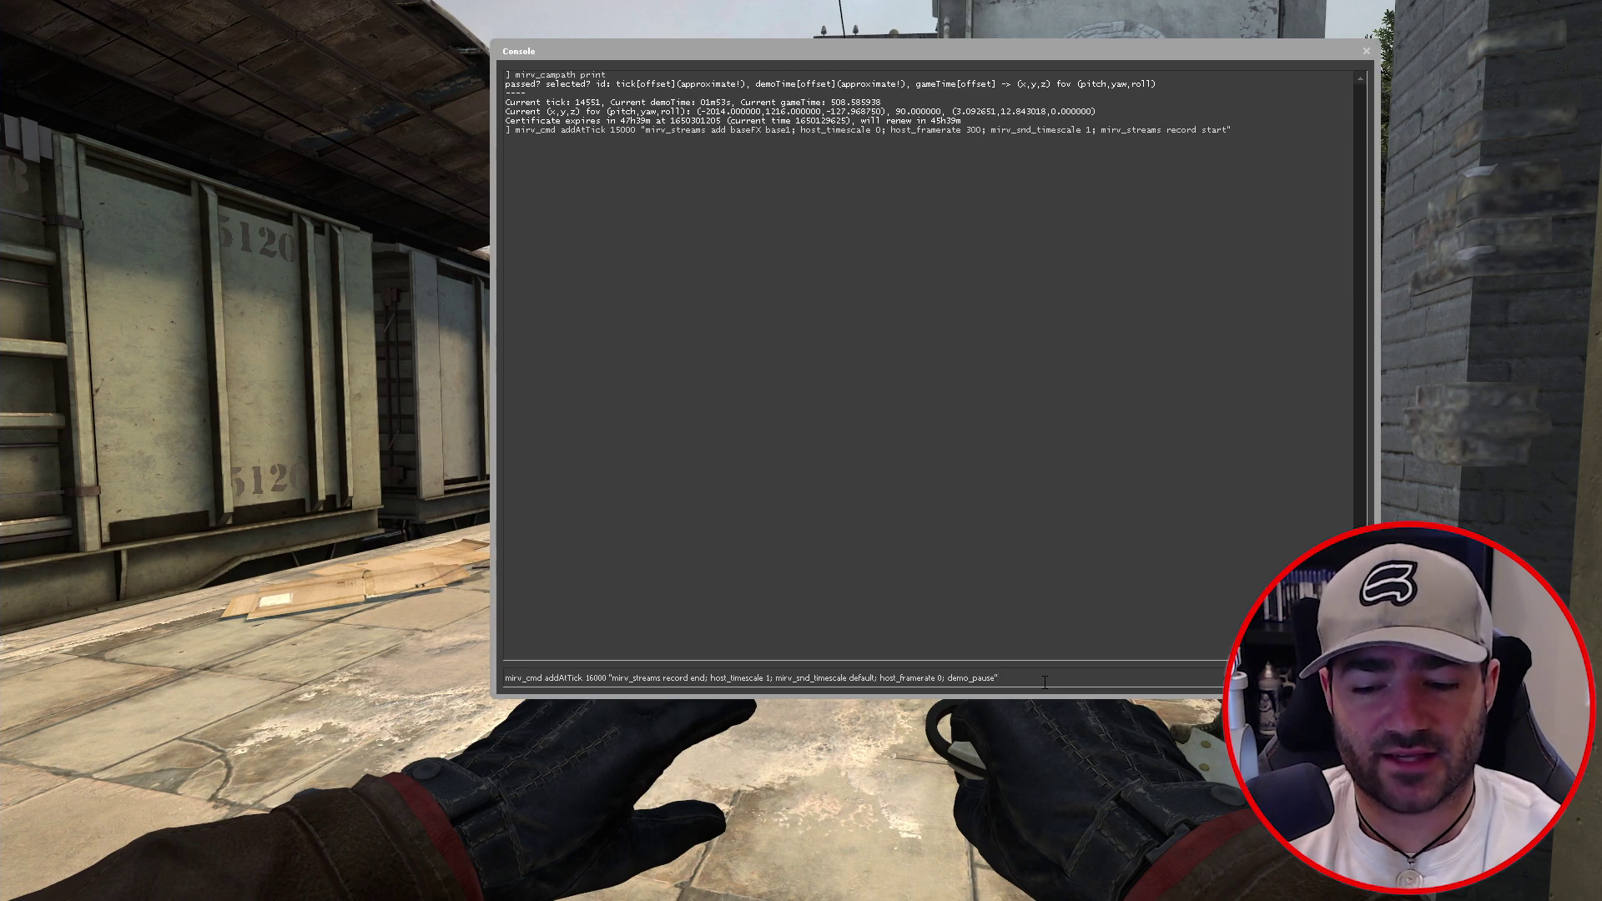
key("Return")
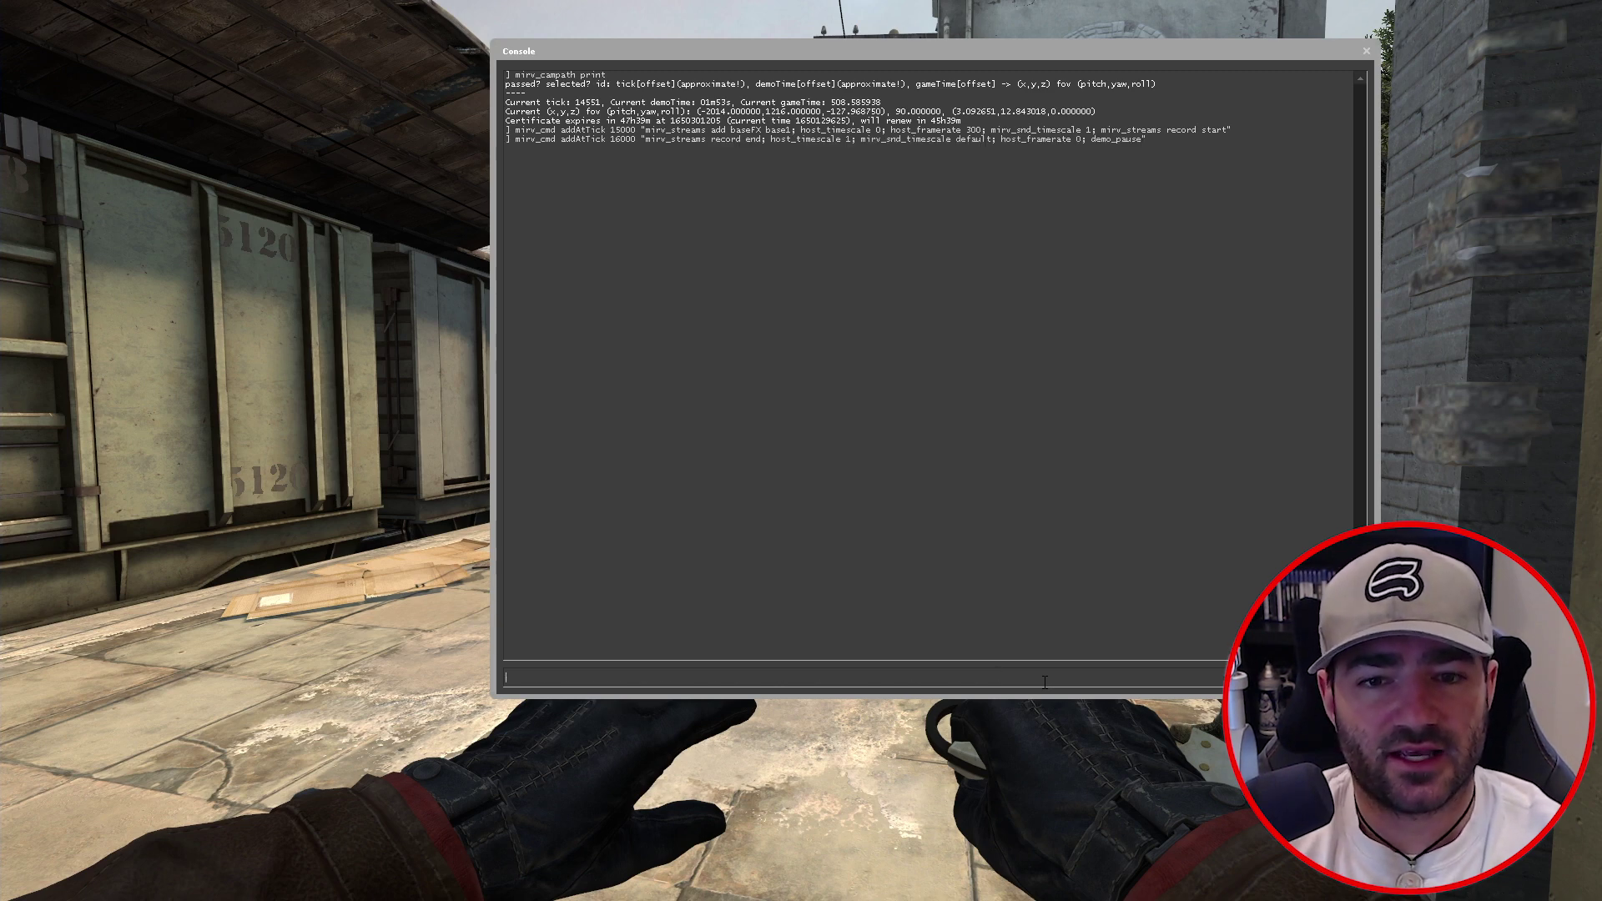
- List the scheduled commands with "mirv_cmd print" and check the tick 15000 and 16000 entries
type("mirv")
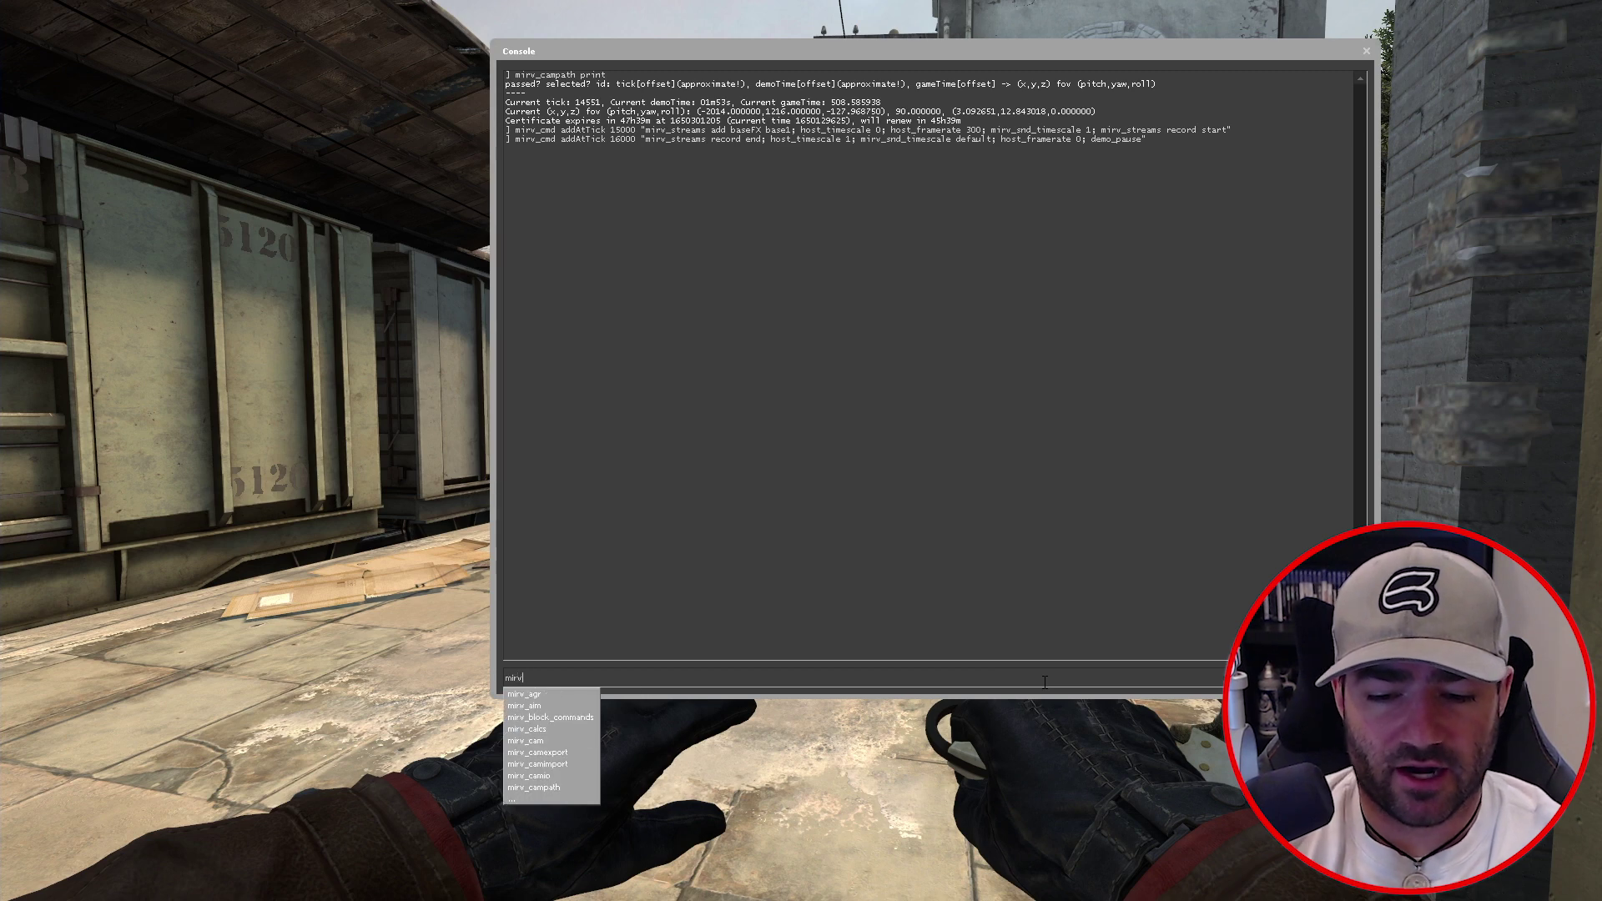
type("_cm")
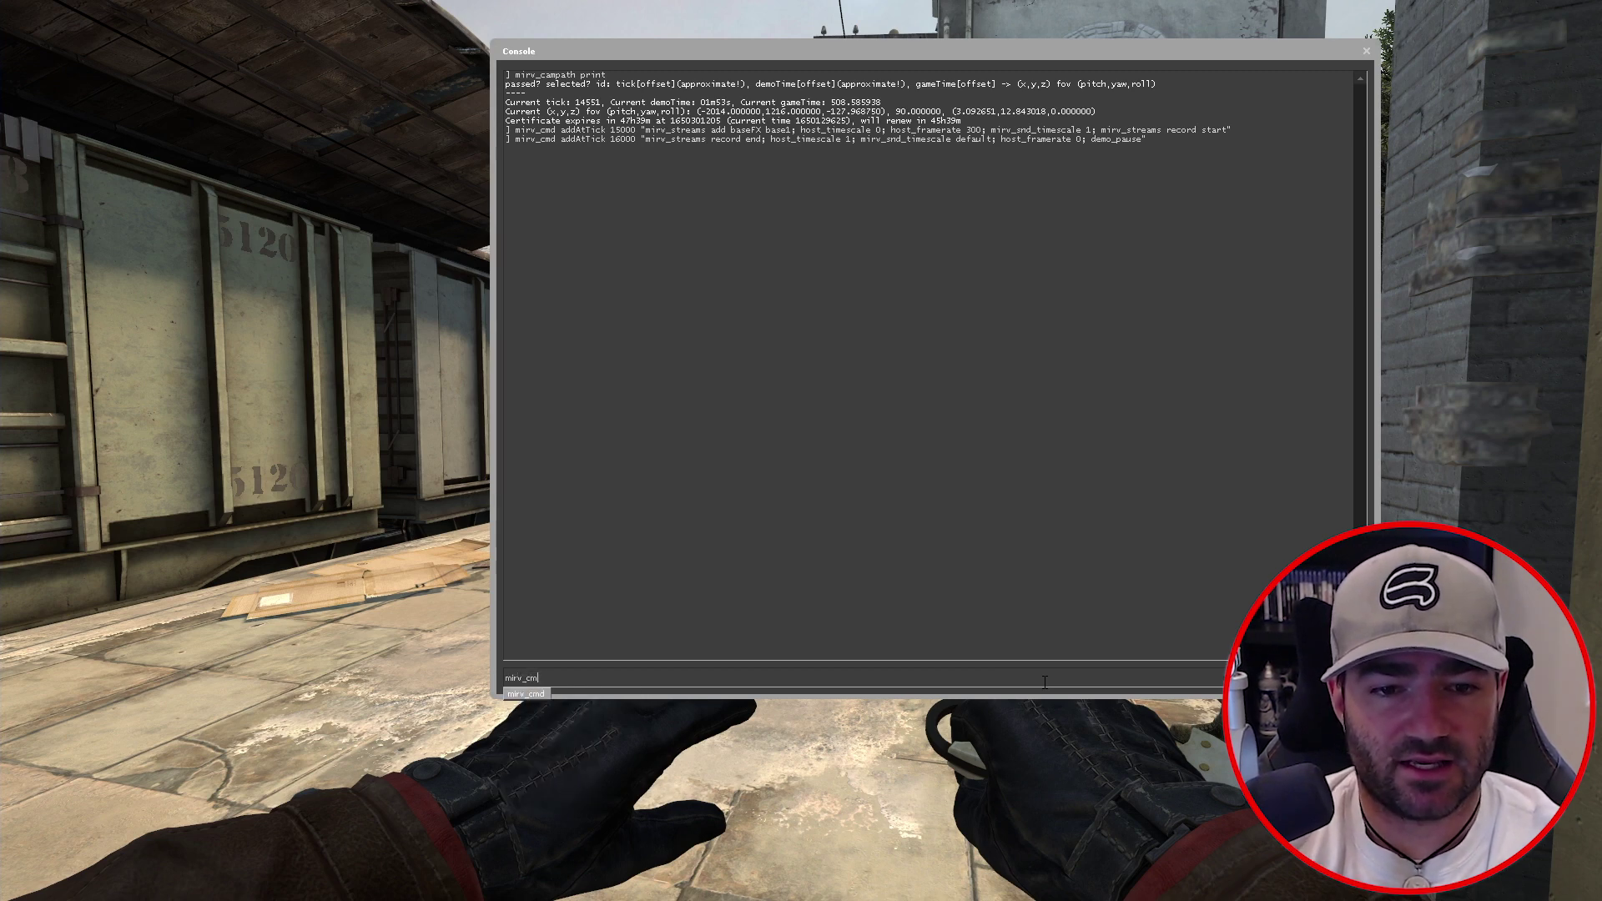
type("d print")
key("Return")
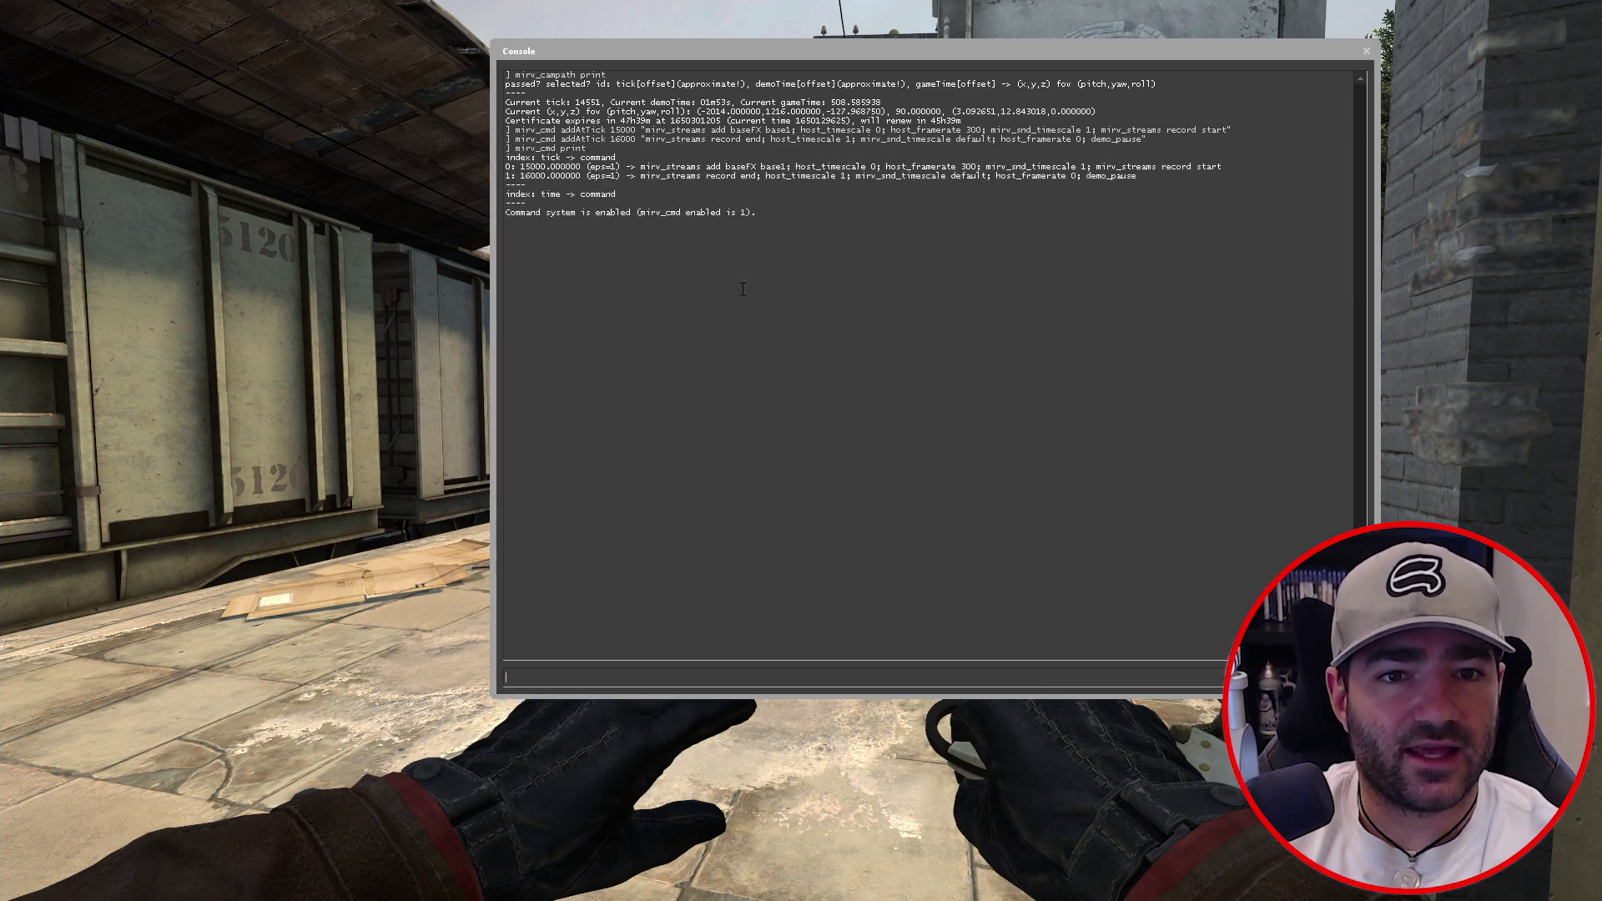
left_click_drag(510, 166, 582, 176)
left_click(699, 260)
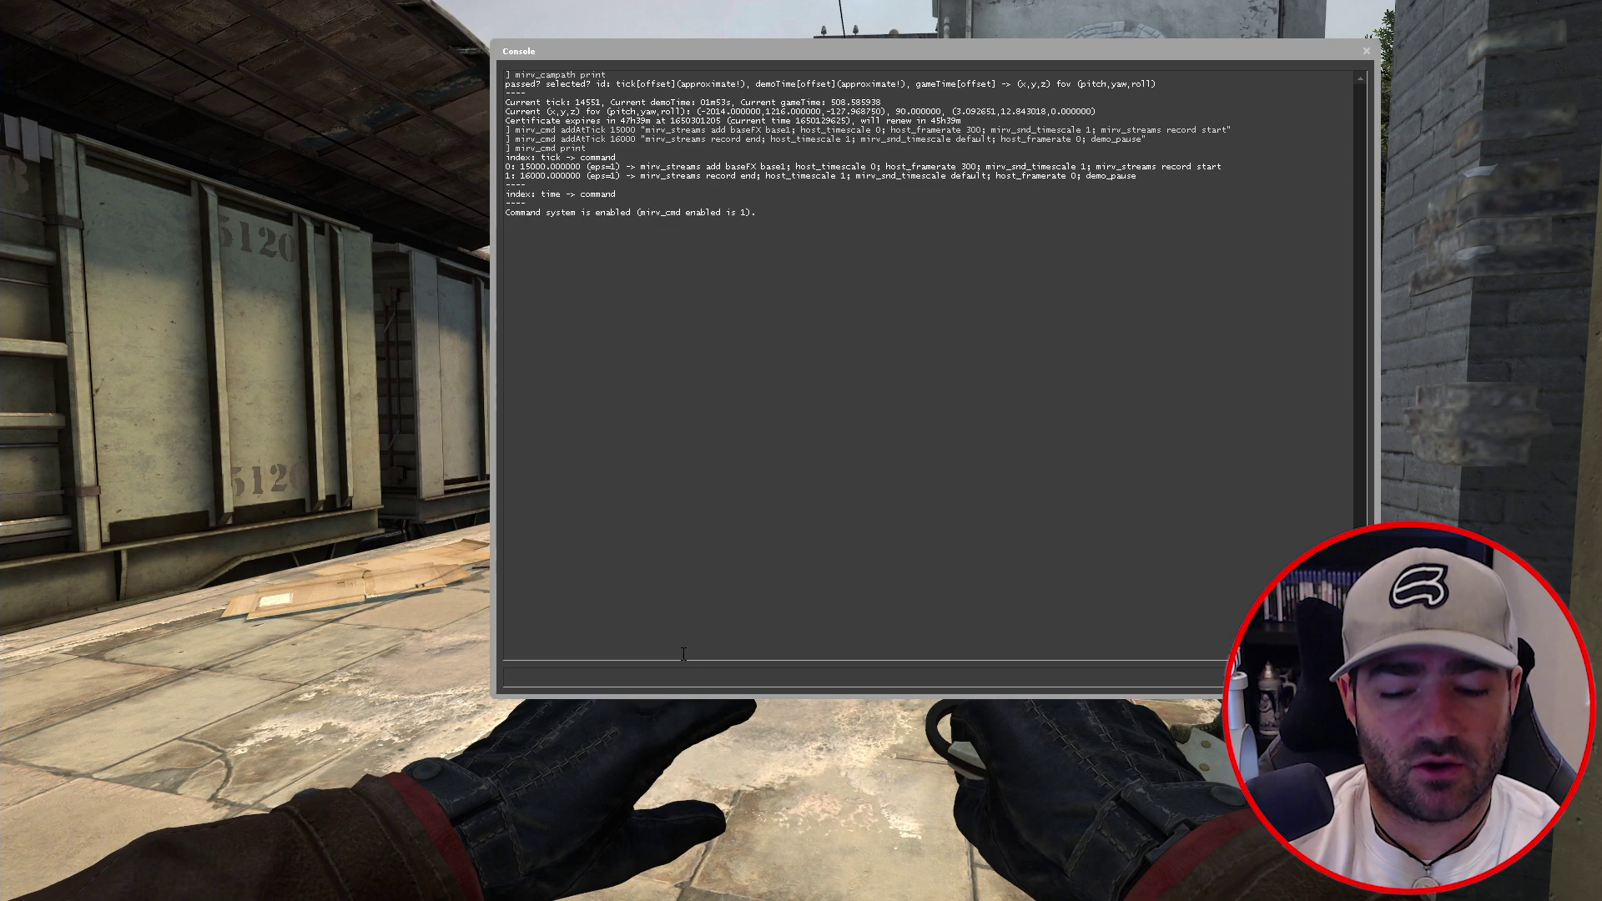
- Run "net_graph 3" to request the network statistics overlay, and close the console to return to the demo
type("net_gr")
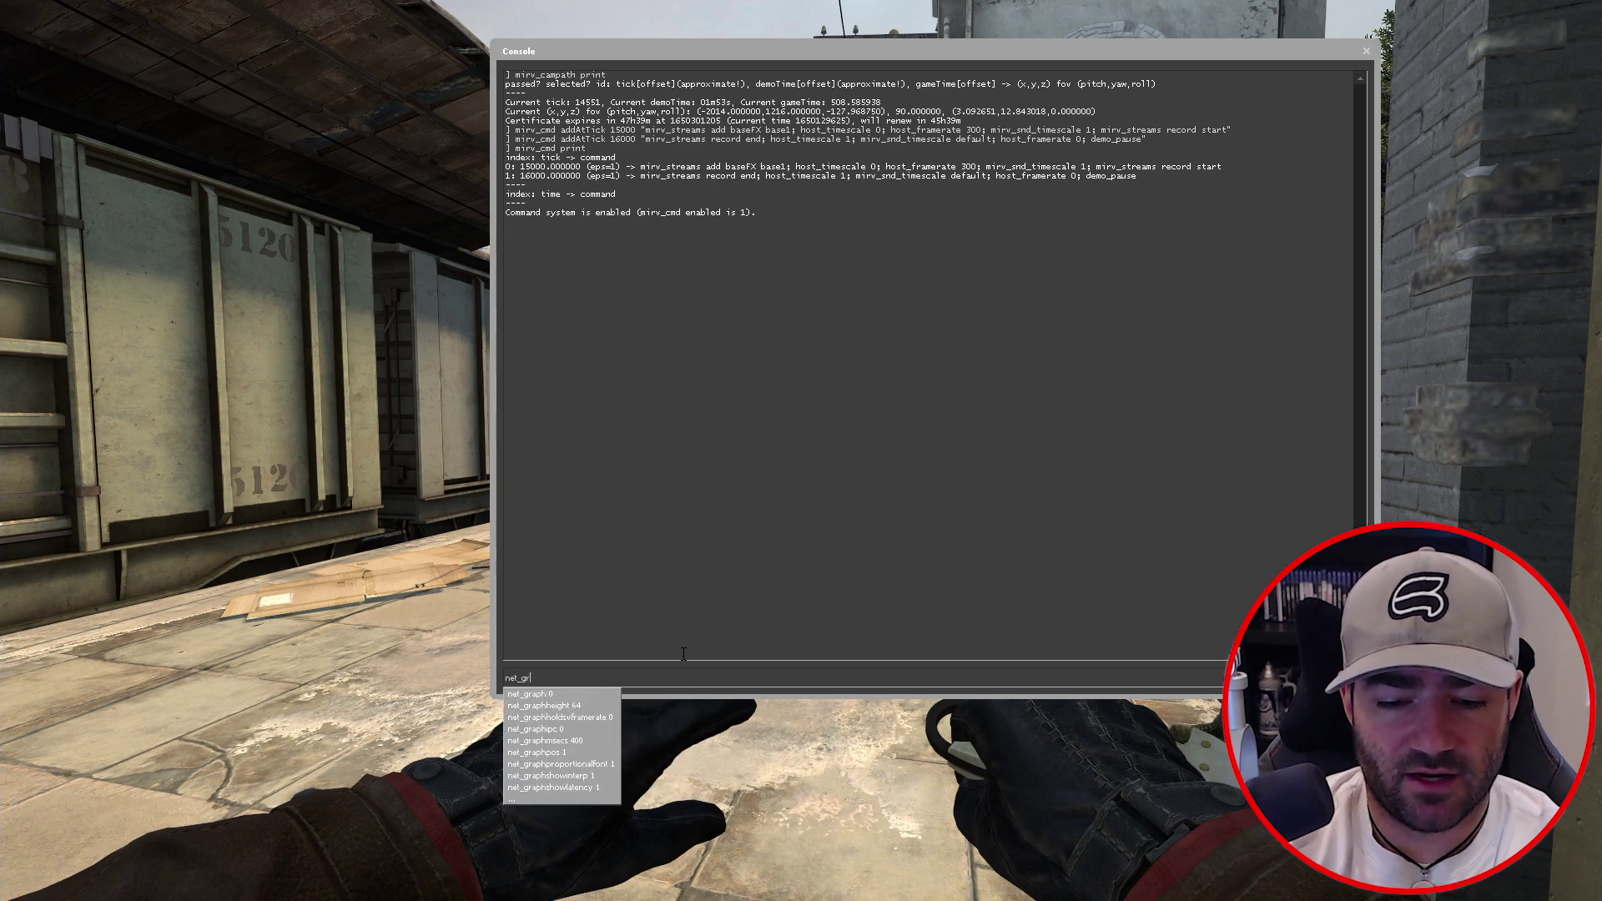
type("aph 3")
key("Return")
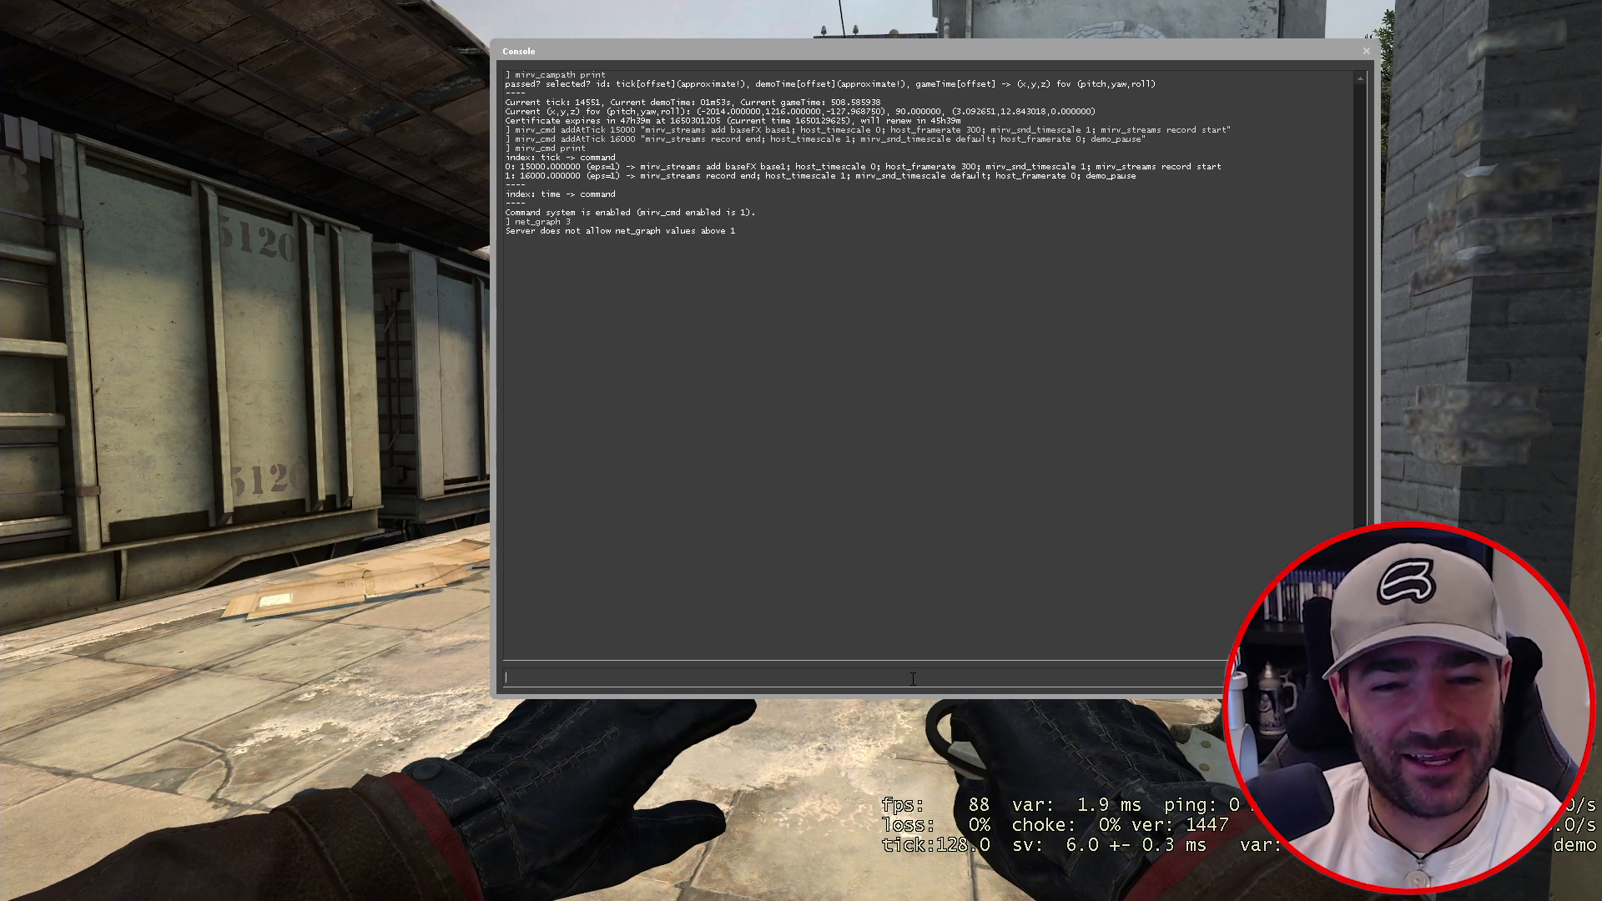
key("grave")
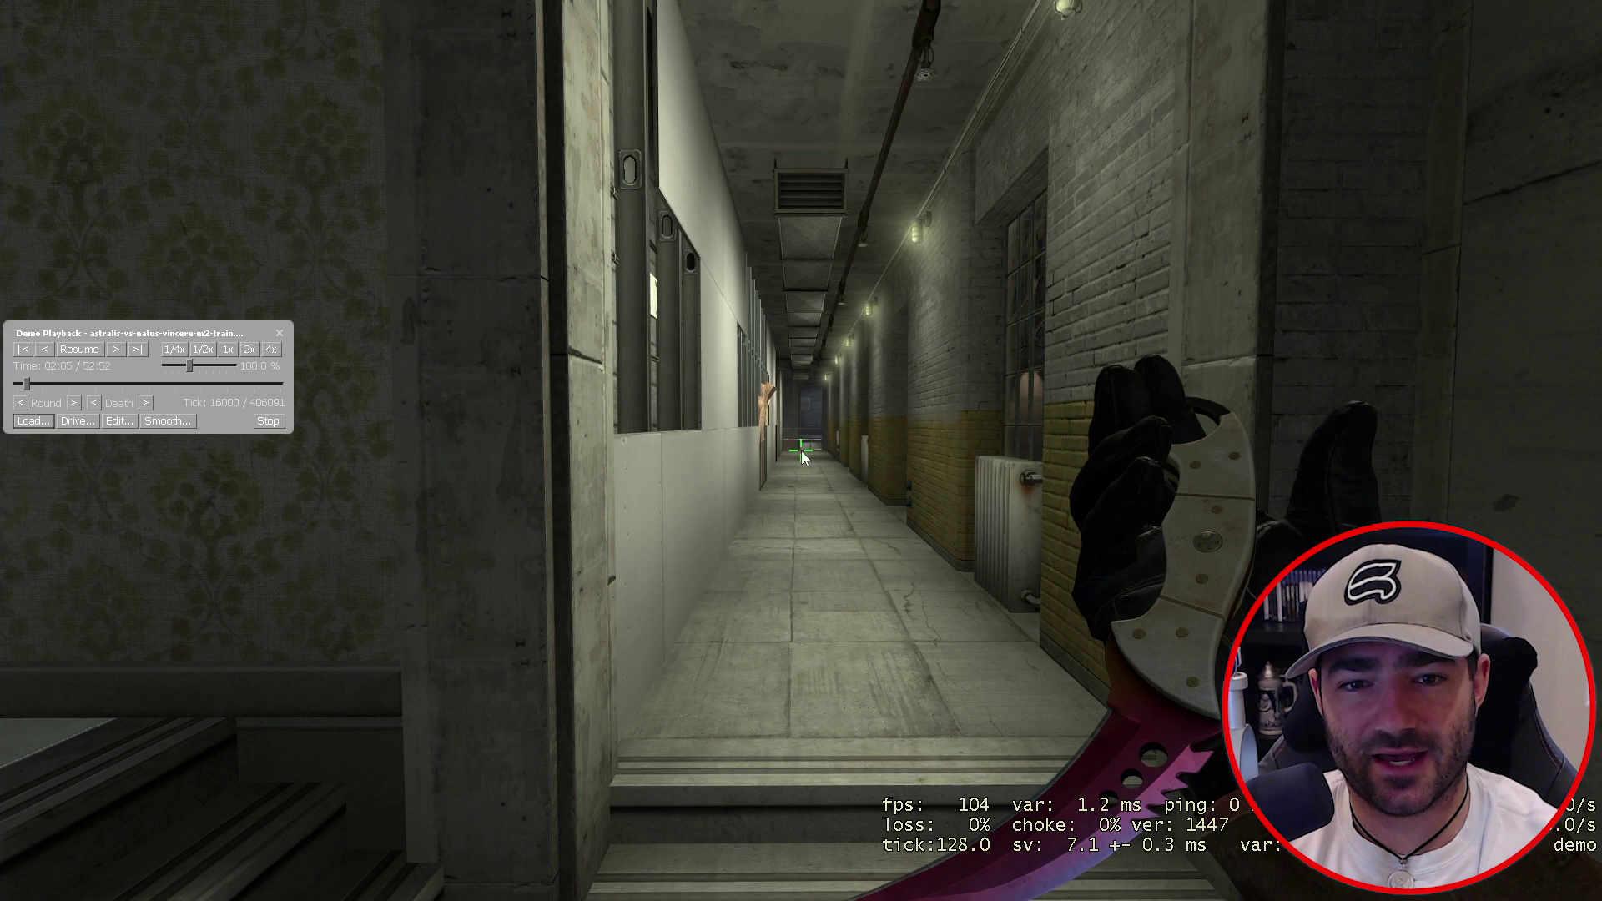
- Close the demo playback controls, switch to File Explorer, and open the base1 folder inside take0000 in C:\mirv
left_click(279, 335)
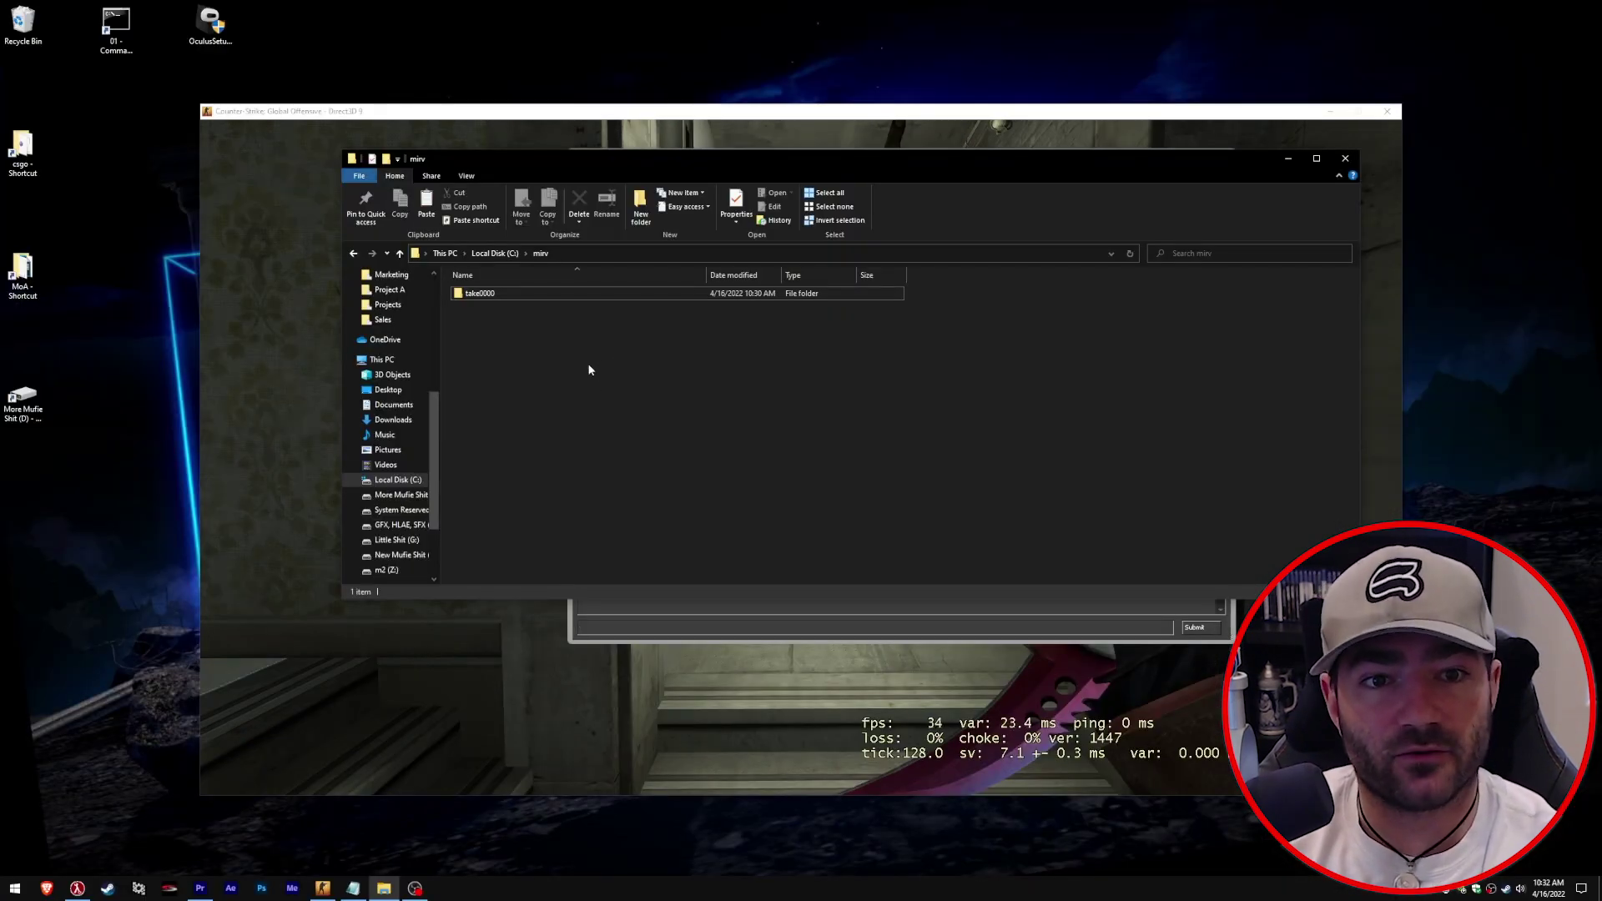
double_click(506, 294)
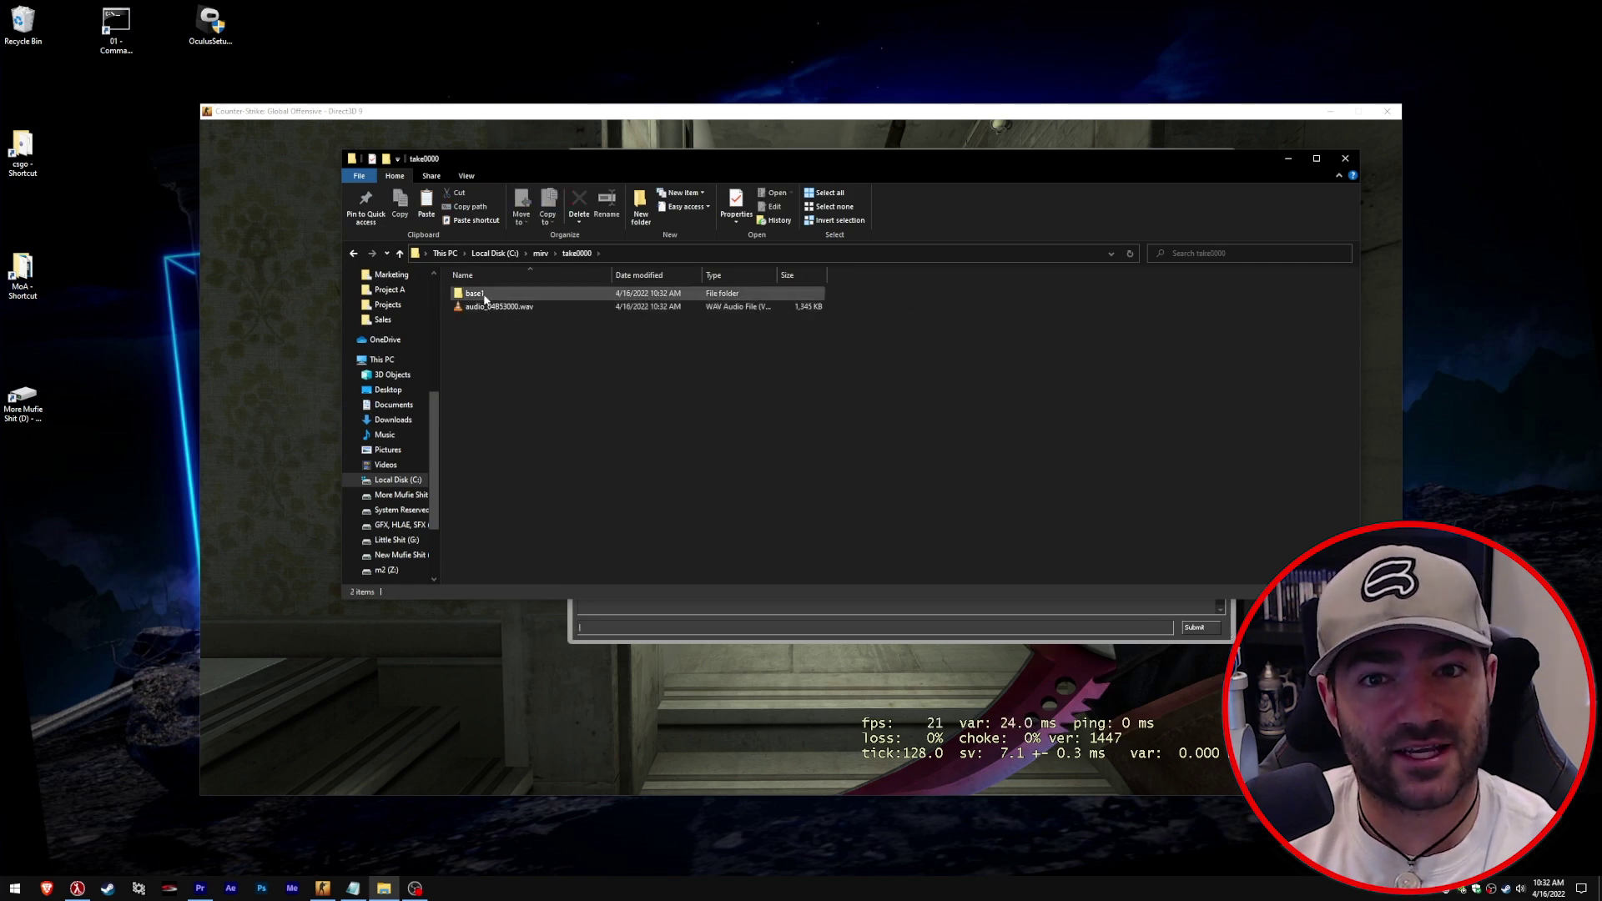
mouse_move(489, 297)
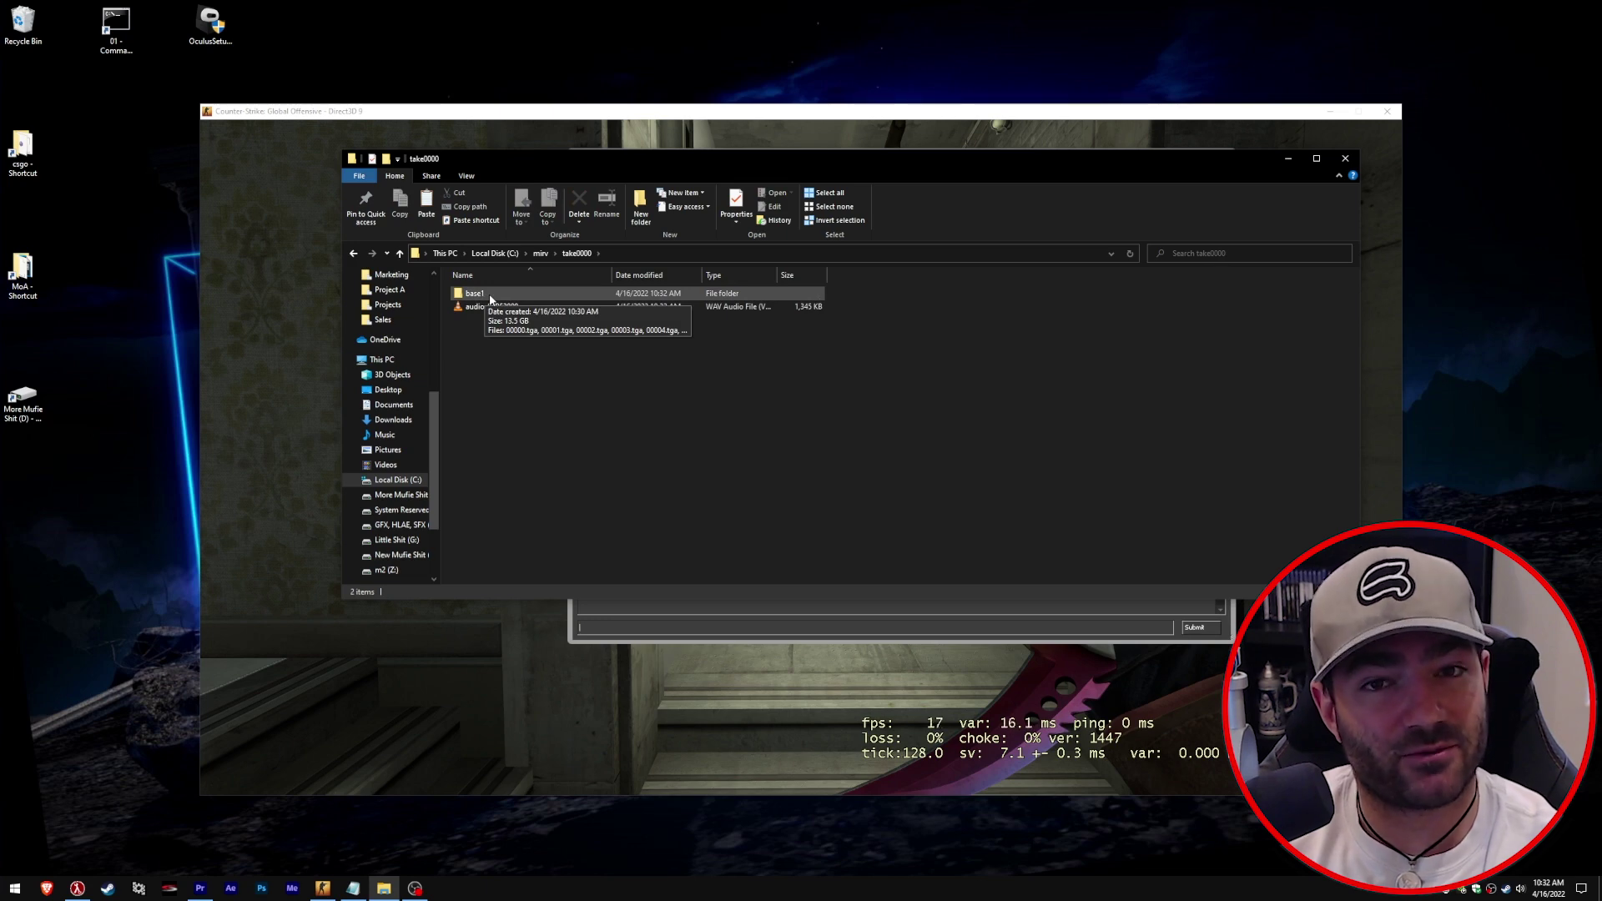
double_click(489, 294)
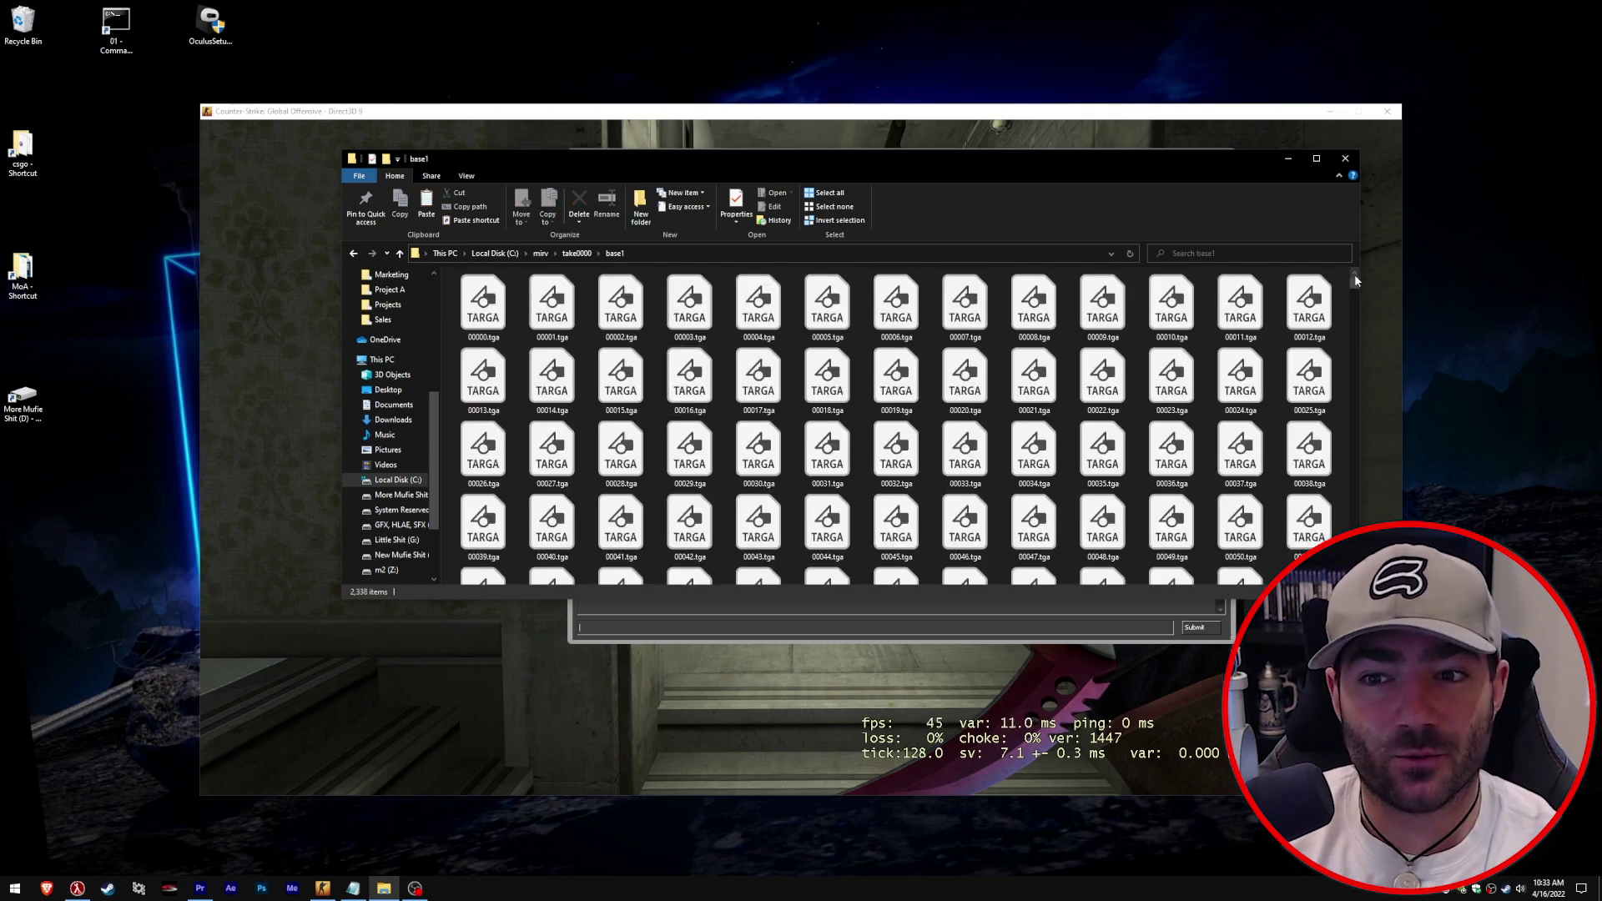
- Examine the recorded TGA image sequence in base1 from first to last frame, and minimize the folder window to return to the game
left_click_drag(1353, 285, 1365, 576)
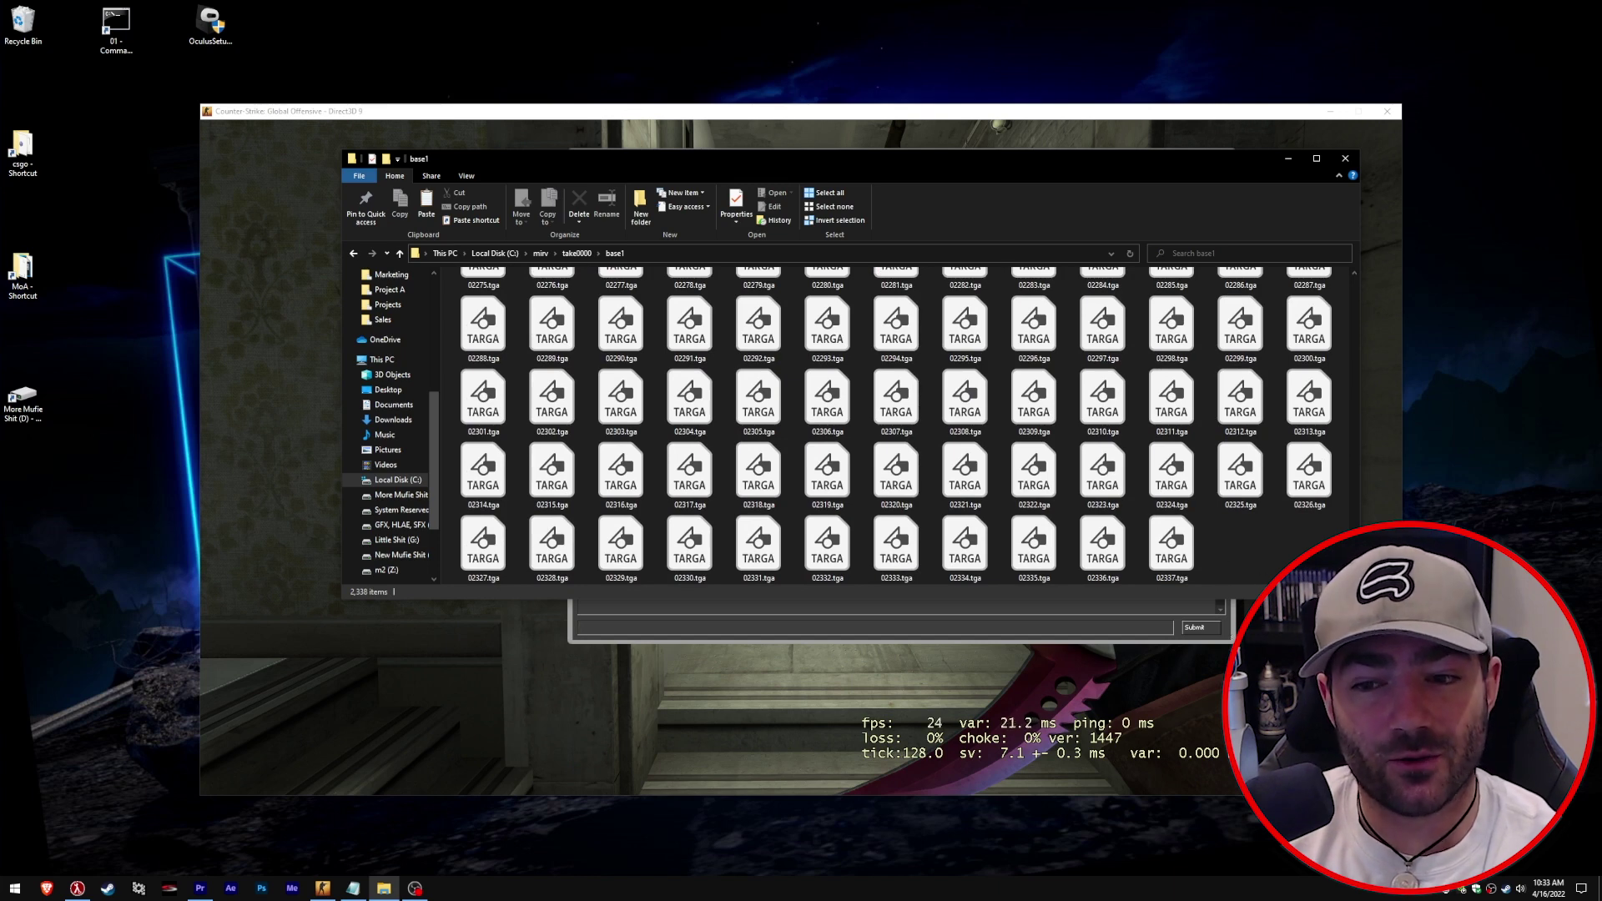
scroll(1228, 568, "up", 1)
left_click_drag(1354, 576, 1354, 250)
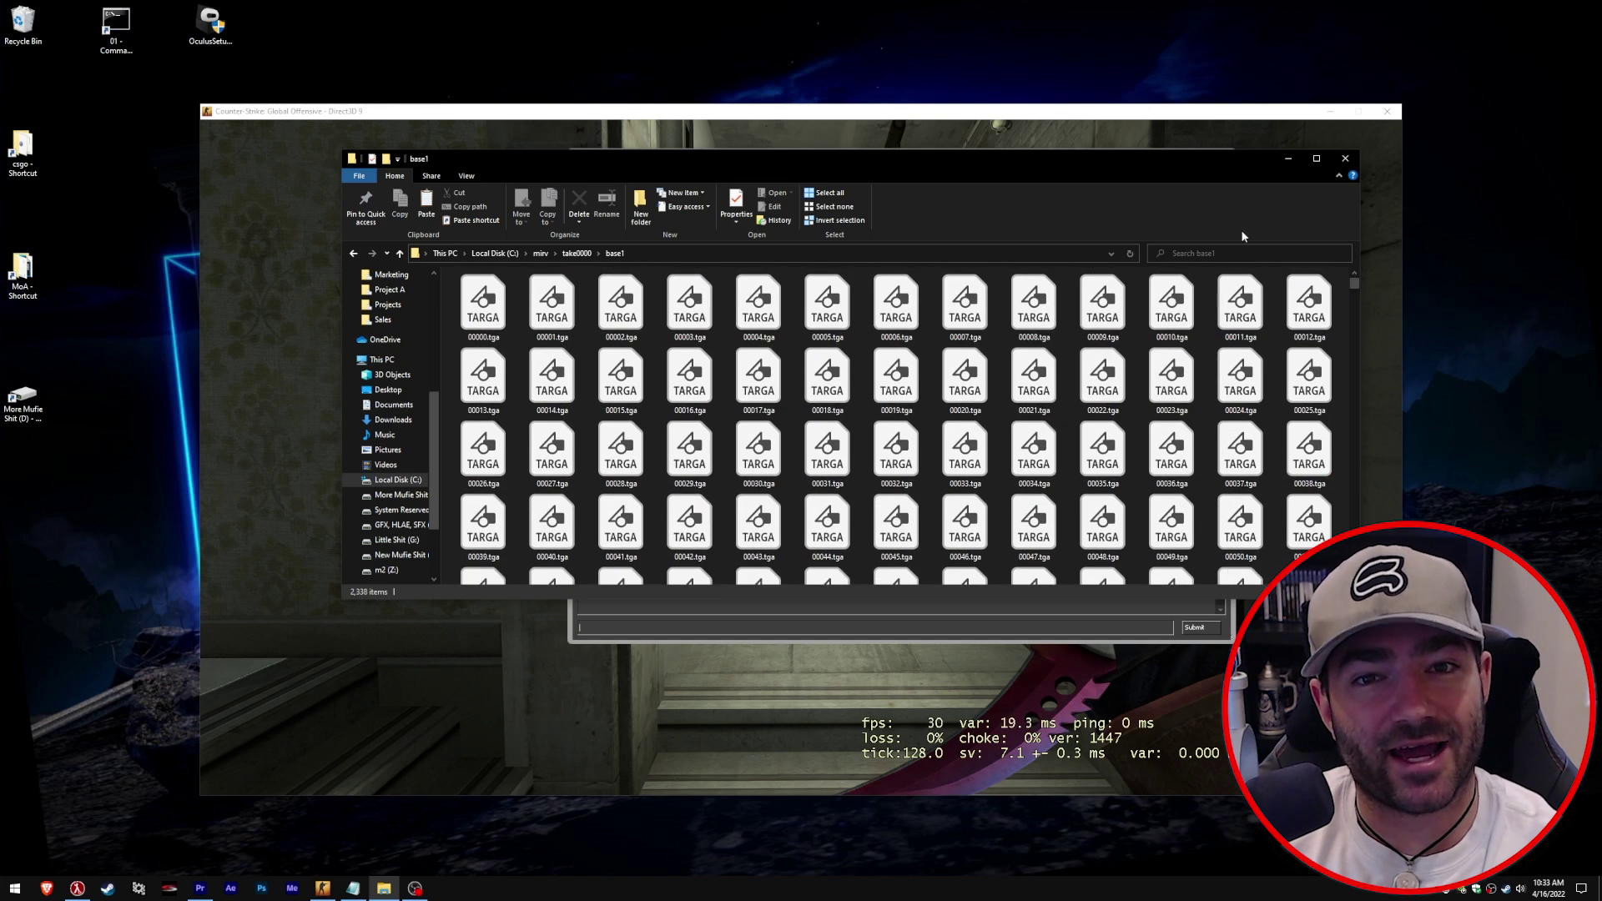
left_click(1290, 158)
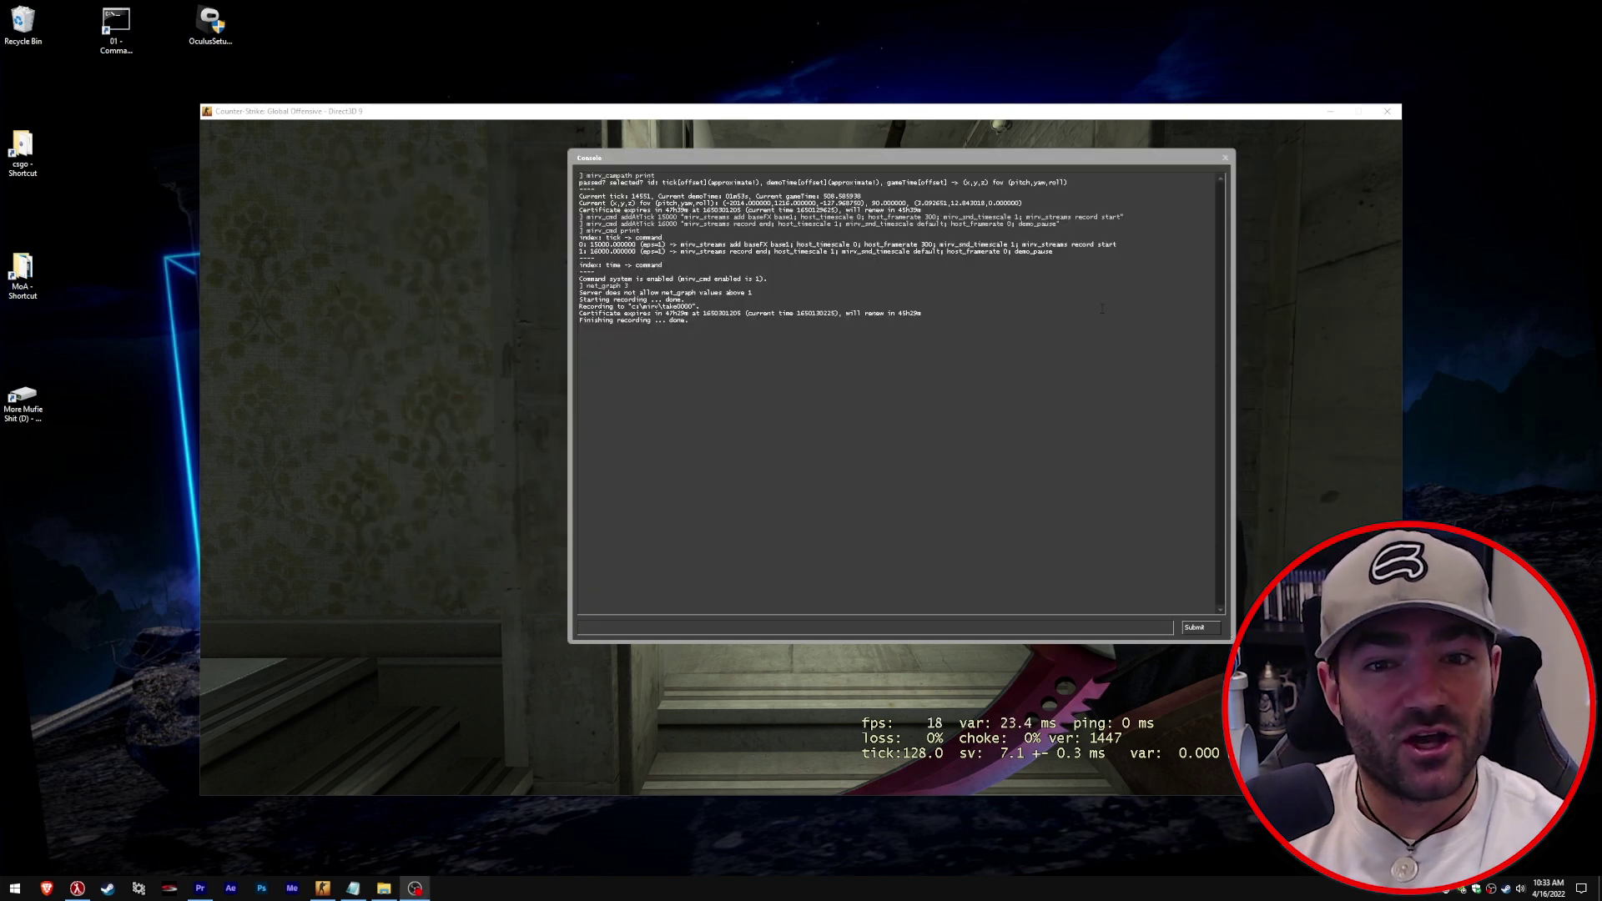